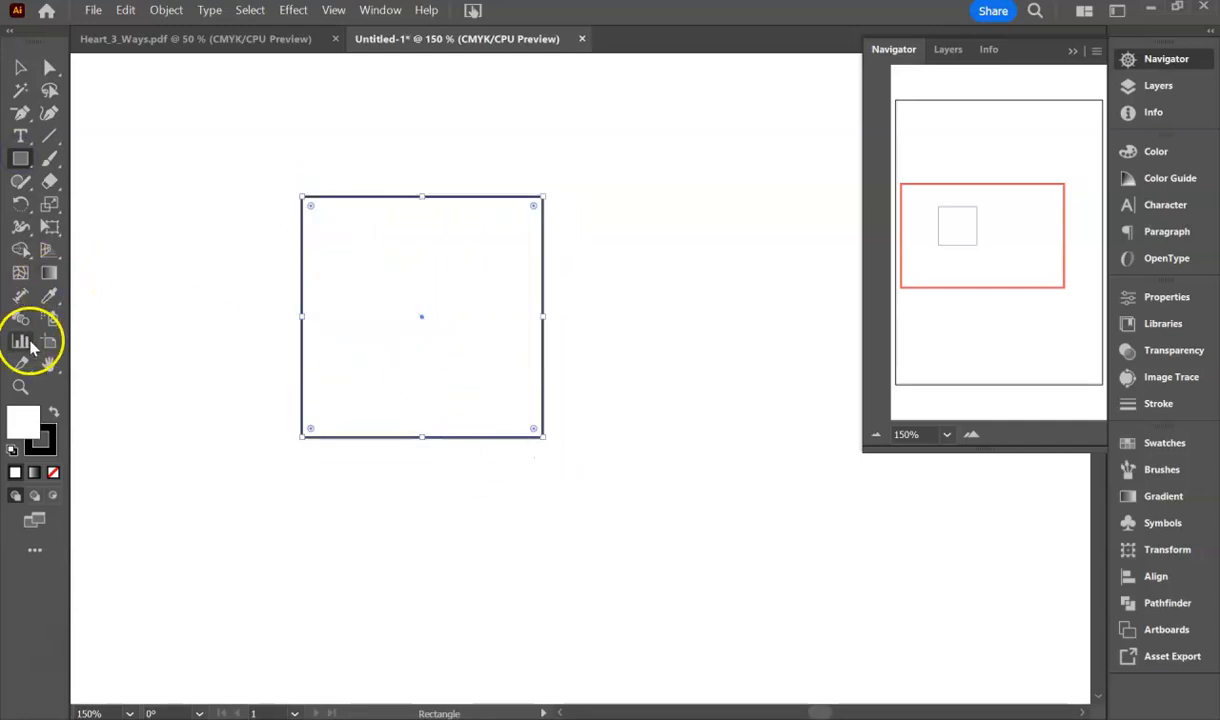
Fill the square with a medium blue (about 6272B6) and remove its stroke
double_click(25, 417)
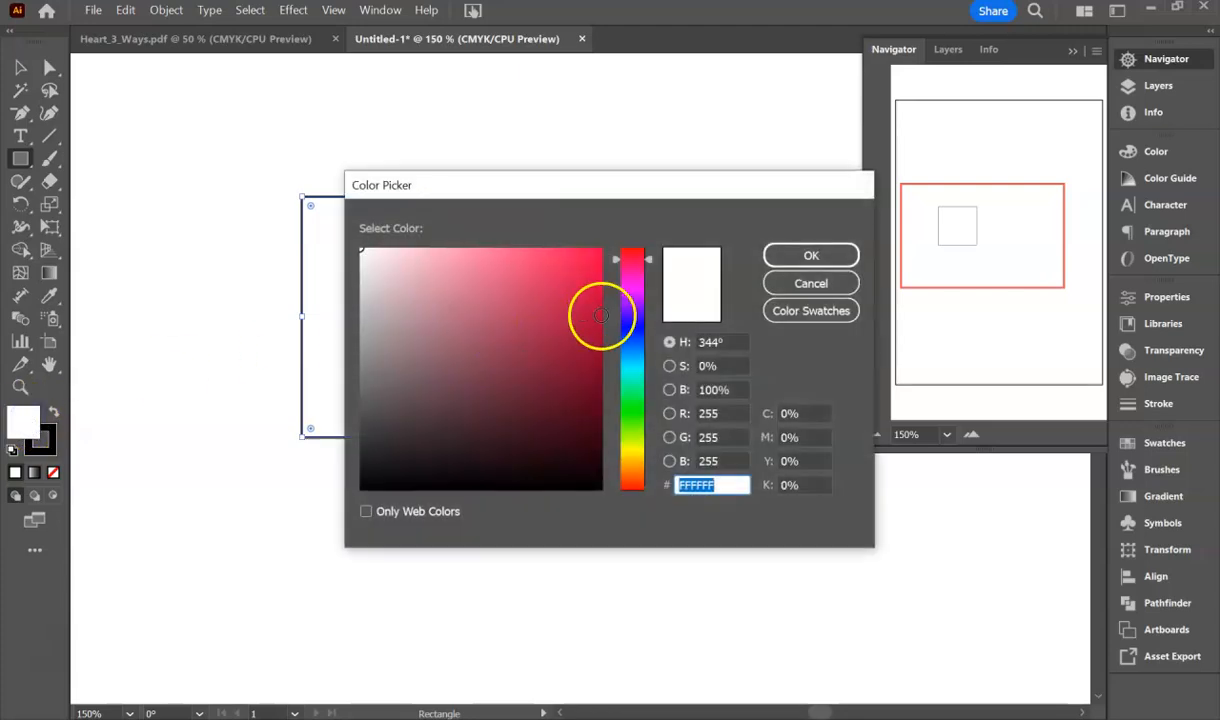
left_click(632, 335)
mouse_move(531, 250)
left_mouse_down()
mouse_move(477, 250)
mouse_move(505, 251)
left_mouse_up()
left_click(808, 256)
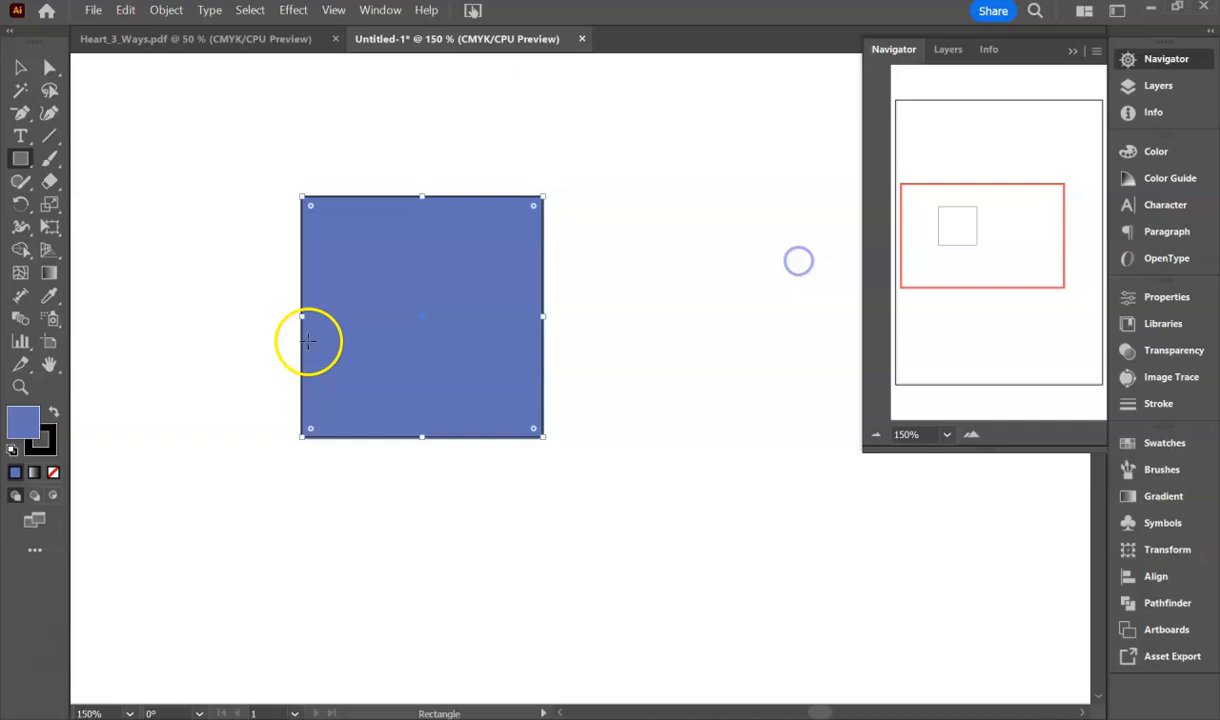
left_click(60, 444)
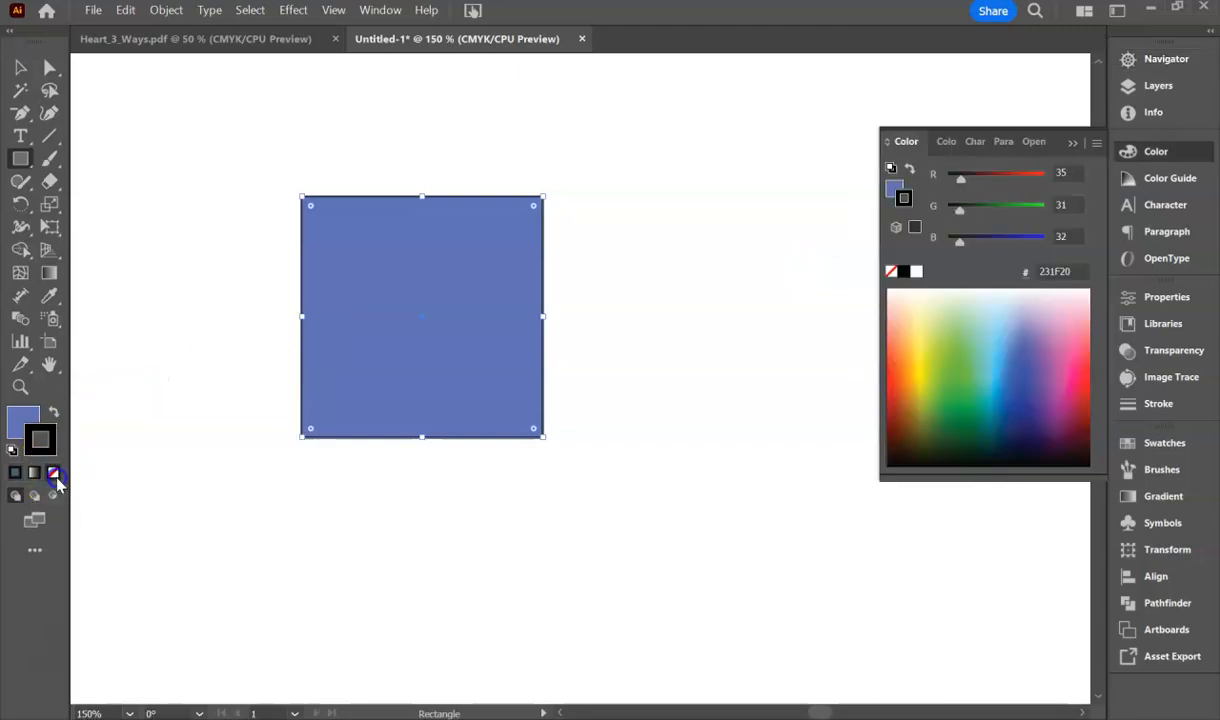
left_click(54, 473)
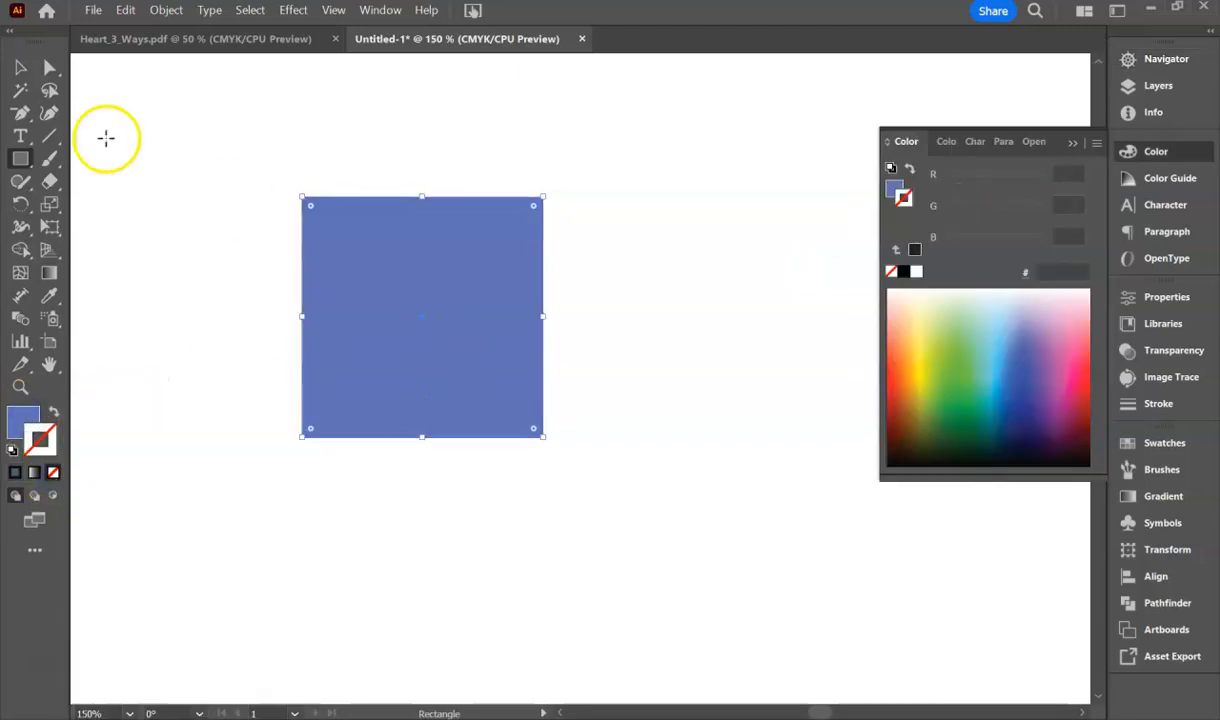
Move the blue square a little and scale it down proportionally
left_click(20, 67)
left_click_drag(361, 230, 392, 315)
left_click_drag(335, 277, 375, 341)
left_click_drag(473, 413, 427, 344)
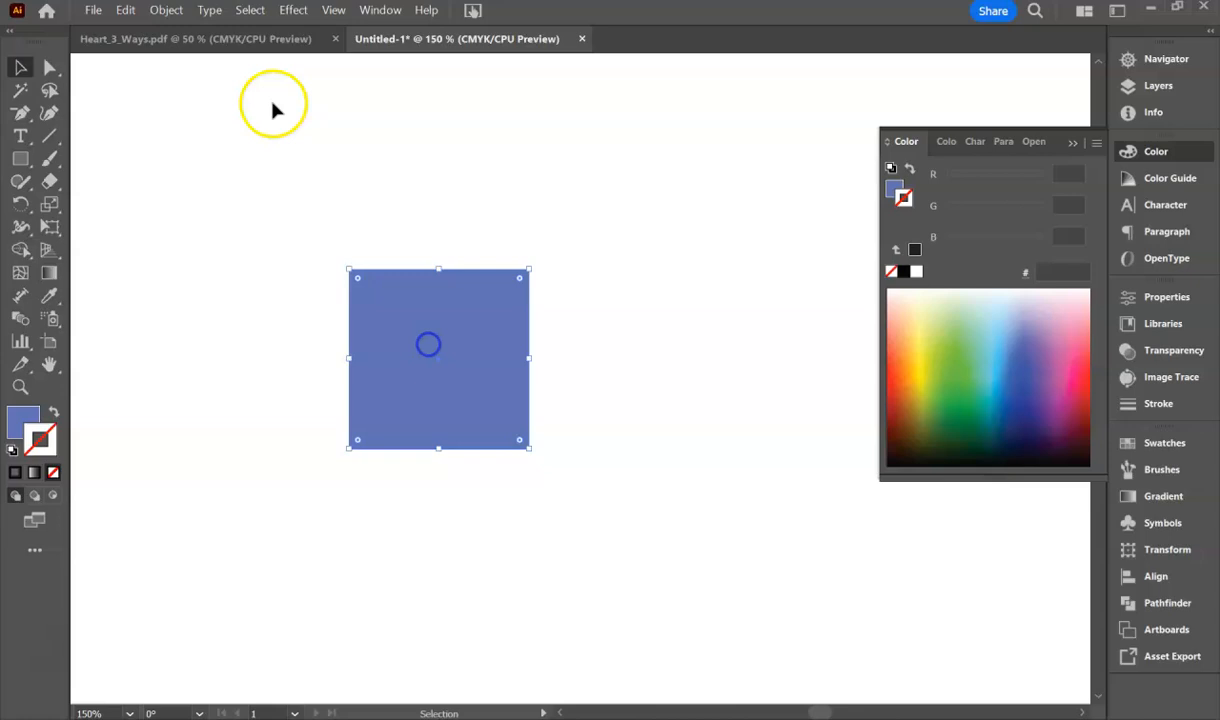
Check the Shape + Anchor Point method in Heart_3_Ways.pdf and rotate the blue square in Untitled-1 by 45° into a diamond
left_click(259, 38)
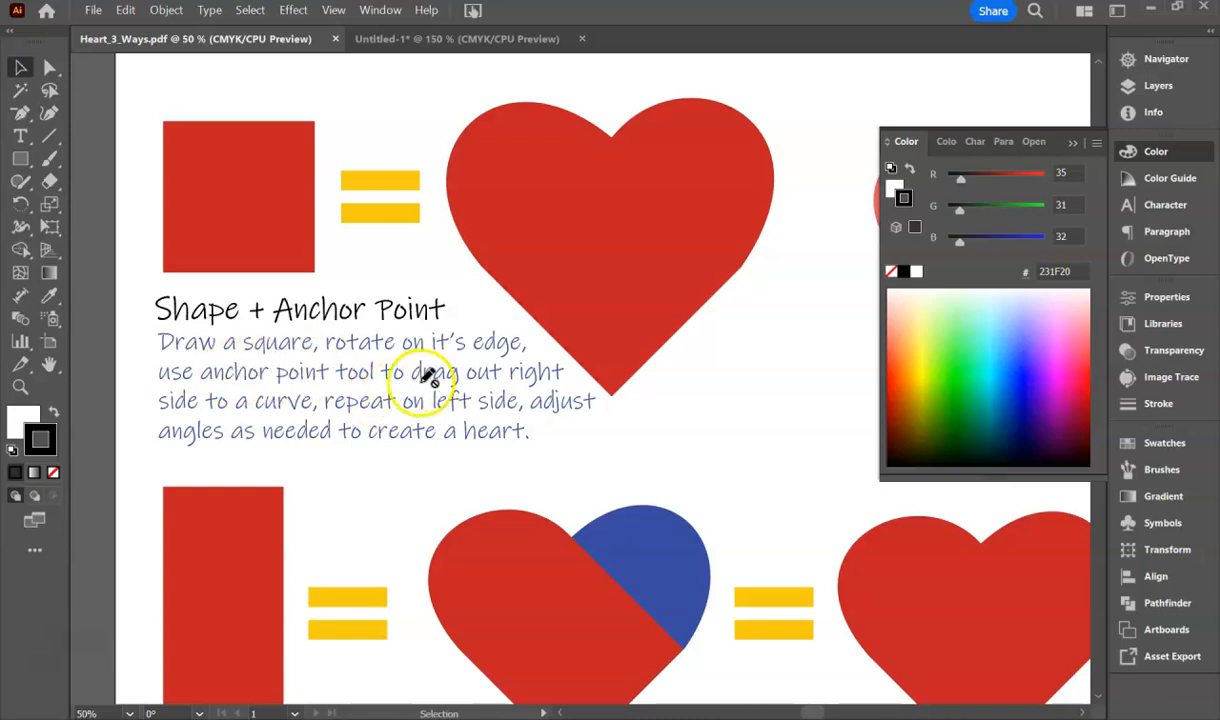
left_click(556, 375)
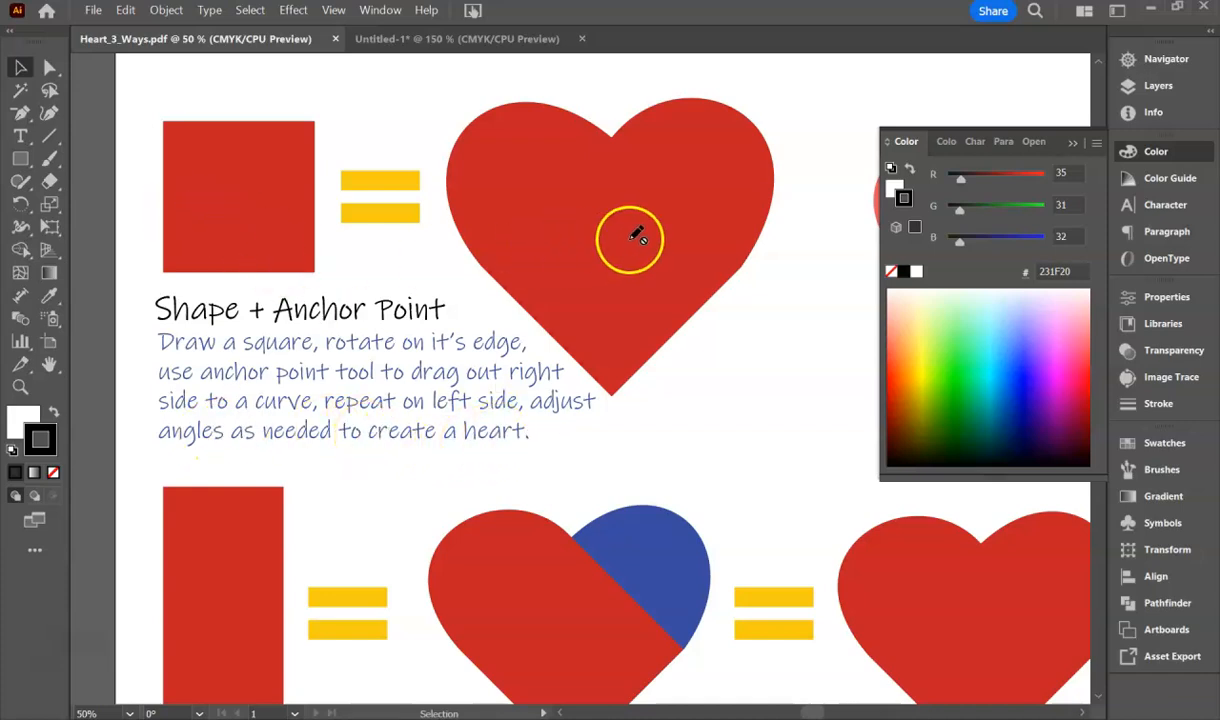
left_click(500, 38)
left_click(20, 68)
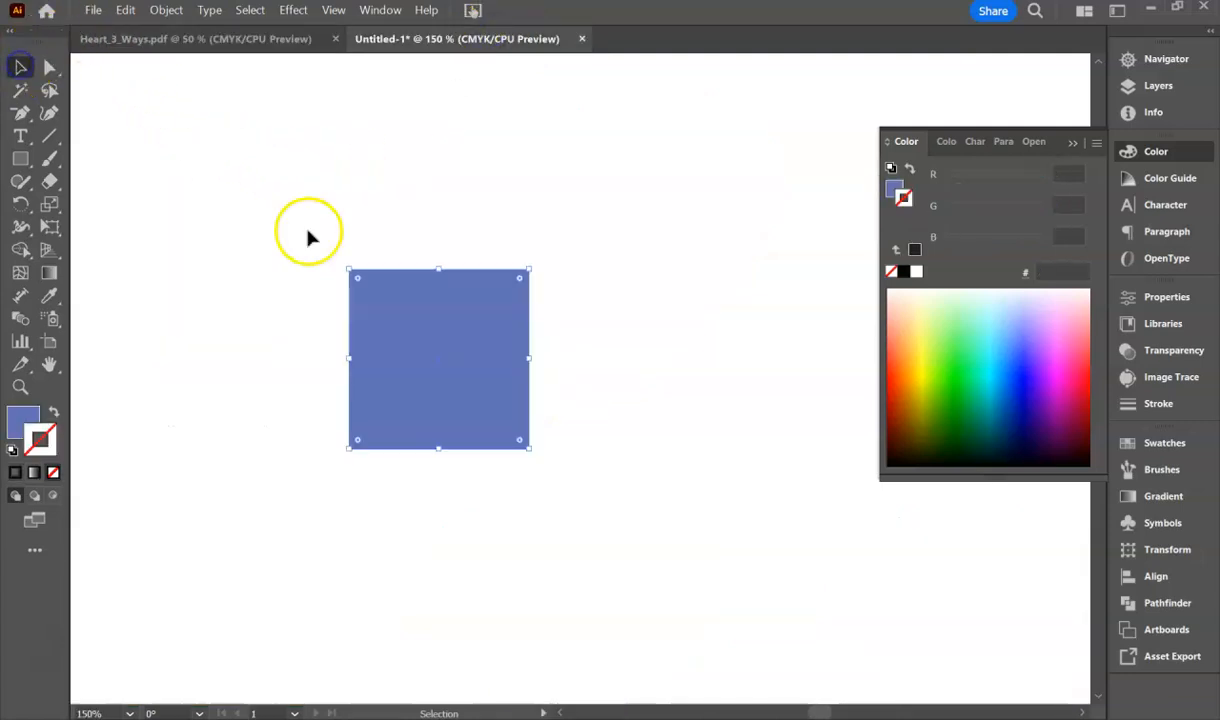
left_click_drag(338, 262, 440, 268)
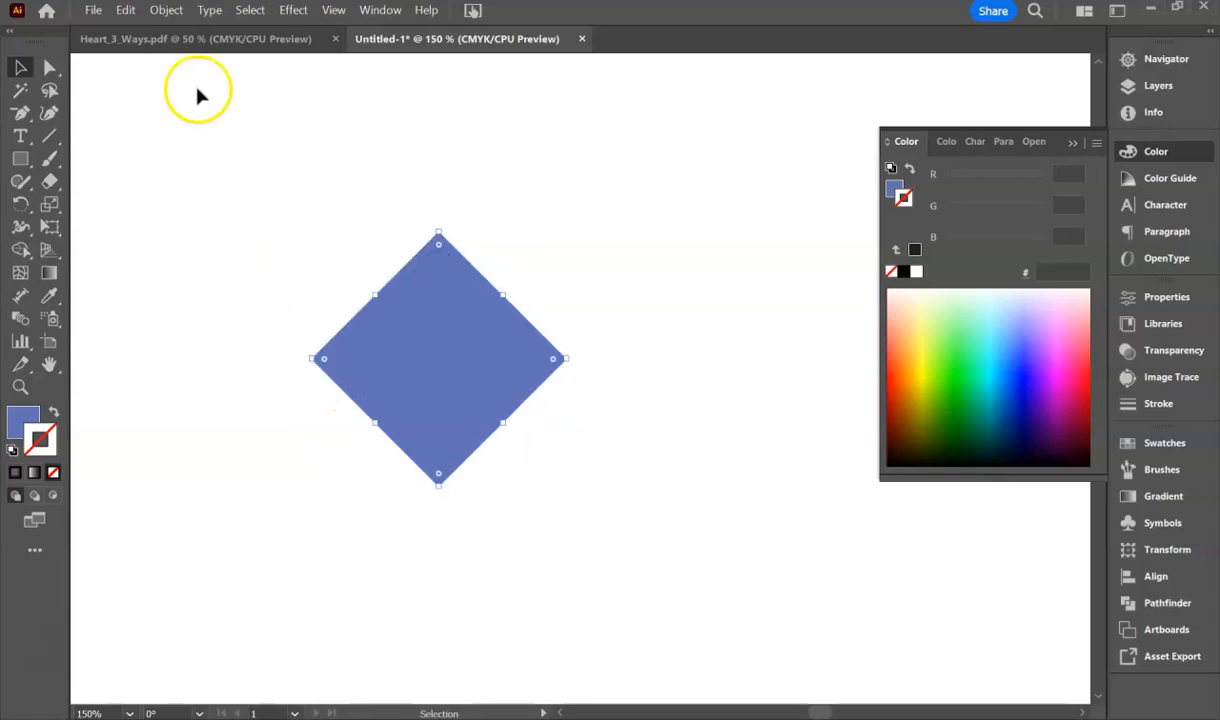
Bend the diamond's upper-left edge outward with the Anchor Point Tool and adjust its handles into a rounded lobe
left_click(250, 40)
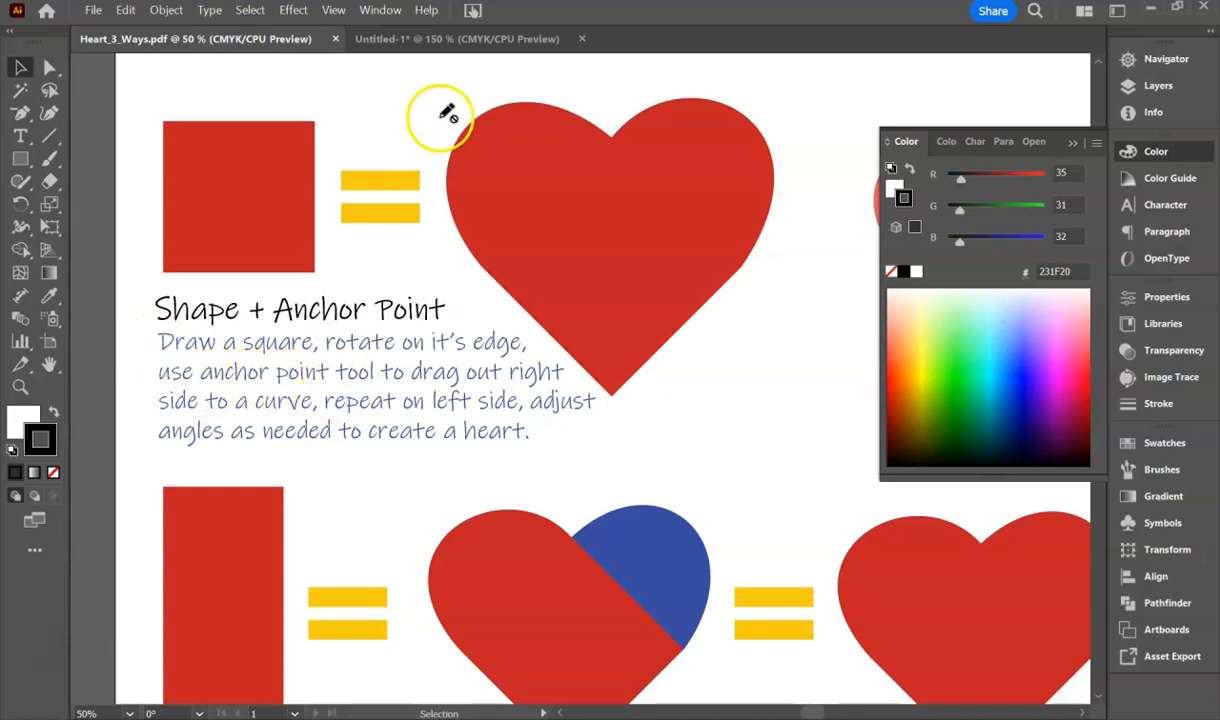
left_click(452, 40)
left_click(21, 112)
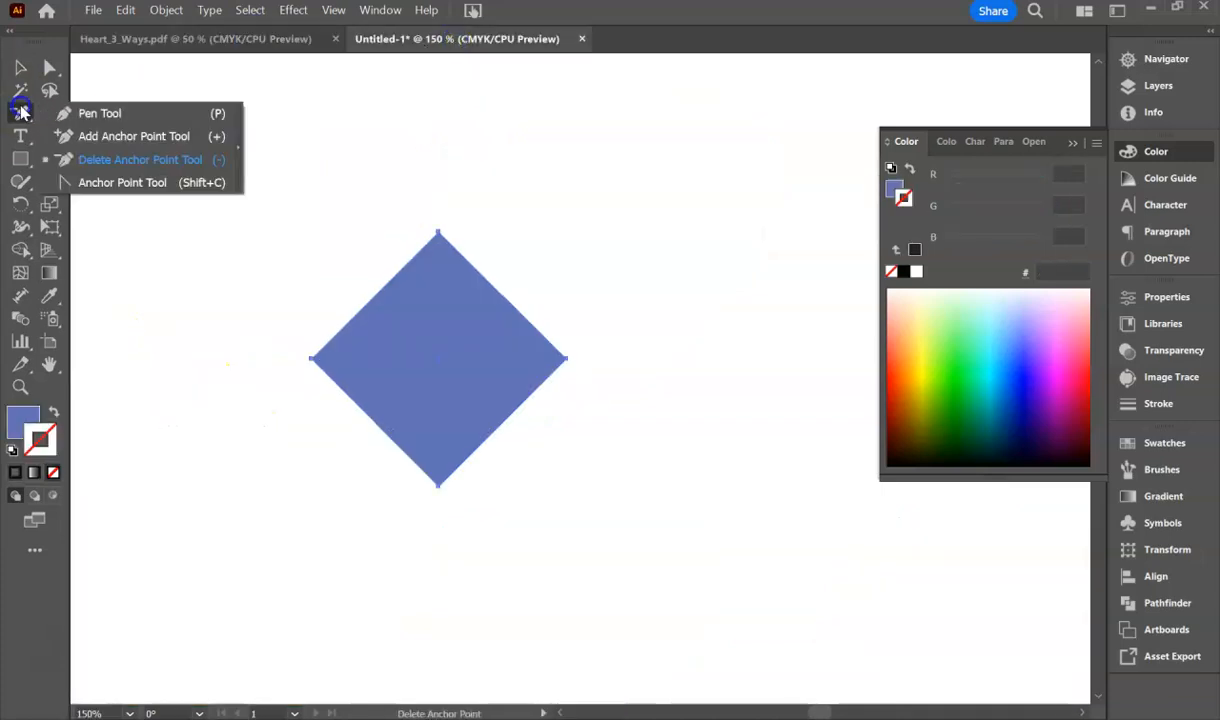
left_click_drag(35, 120, 91, 184)
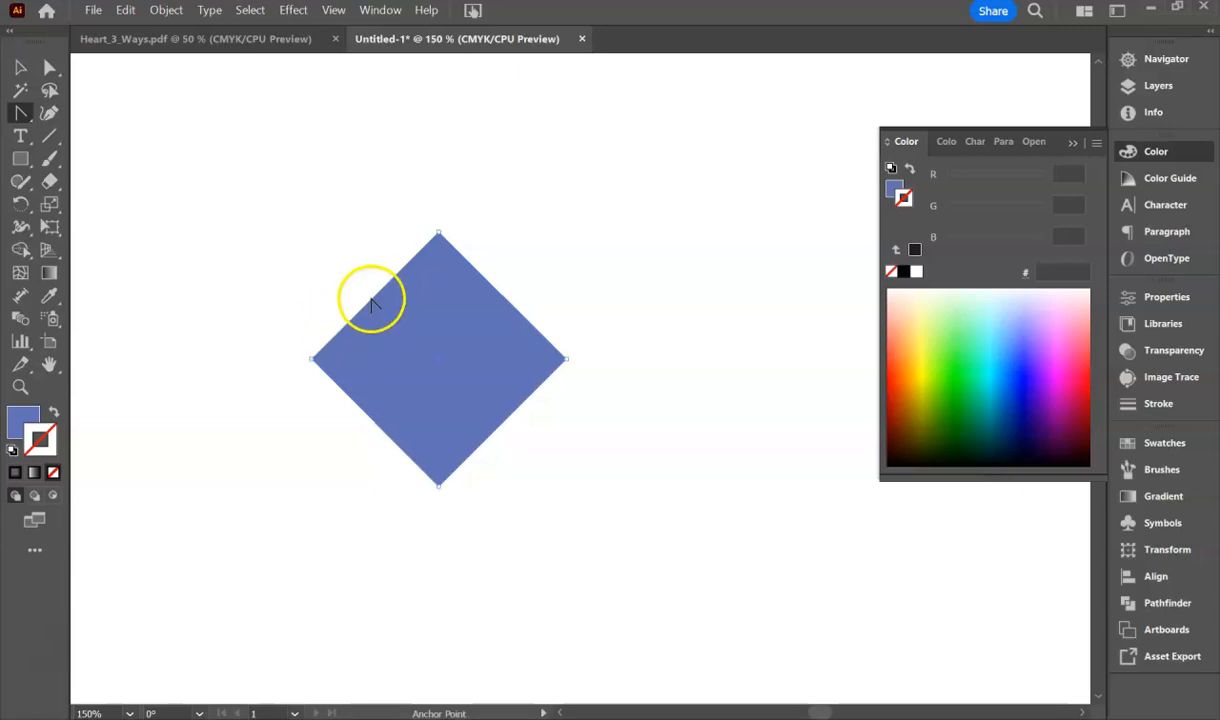
left_click_drag(361, 289, 371, 157)
left_click_drag(262, 245, 257, 256)
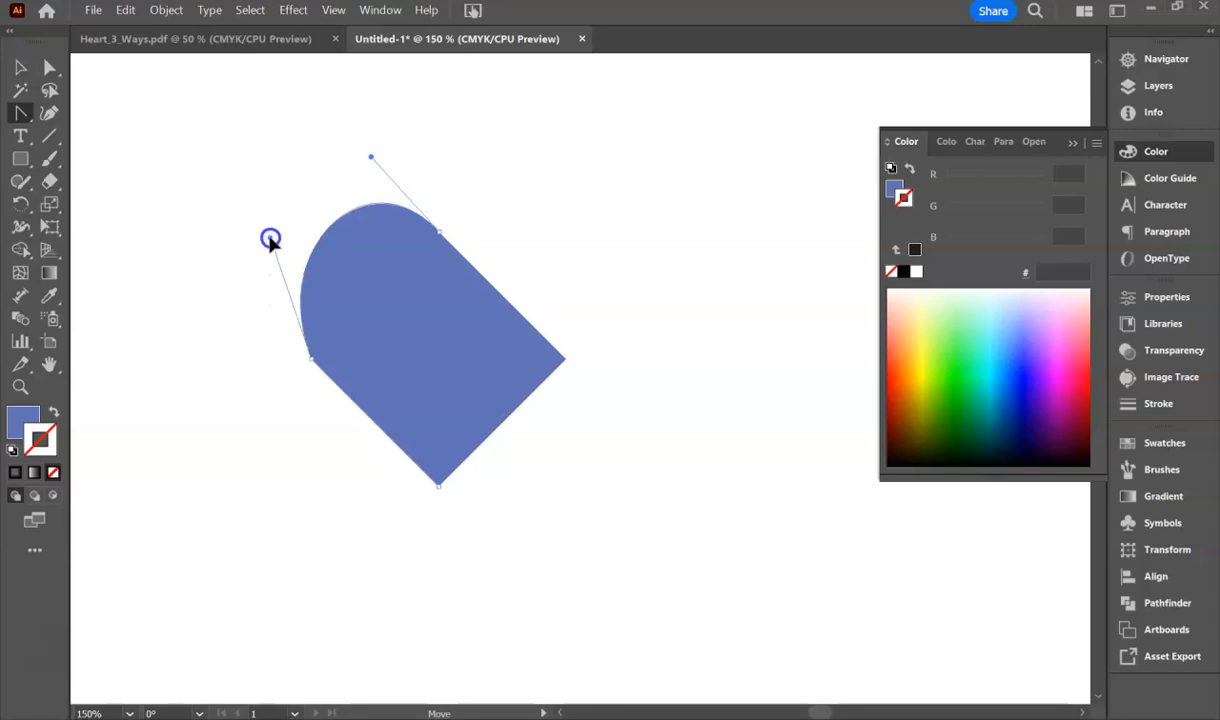
left_click_drag(257, 246, 222, 261)
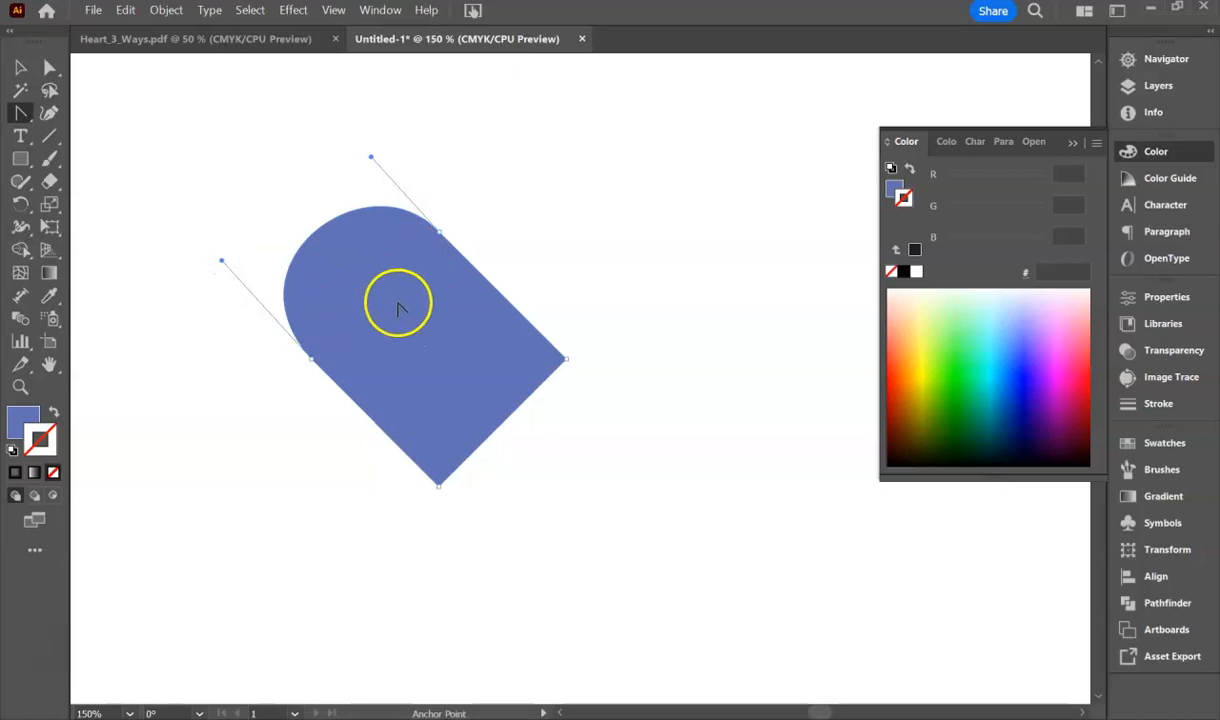
Bend the diamond's upper-right edge into a matching lobe and adjust its handle to complete the heart
left_click_drag(494, 286, 661, 251)
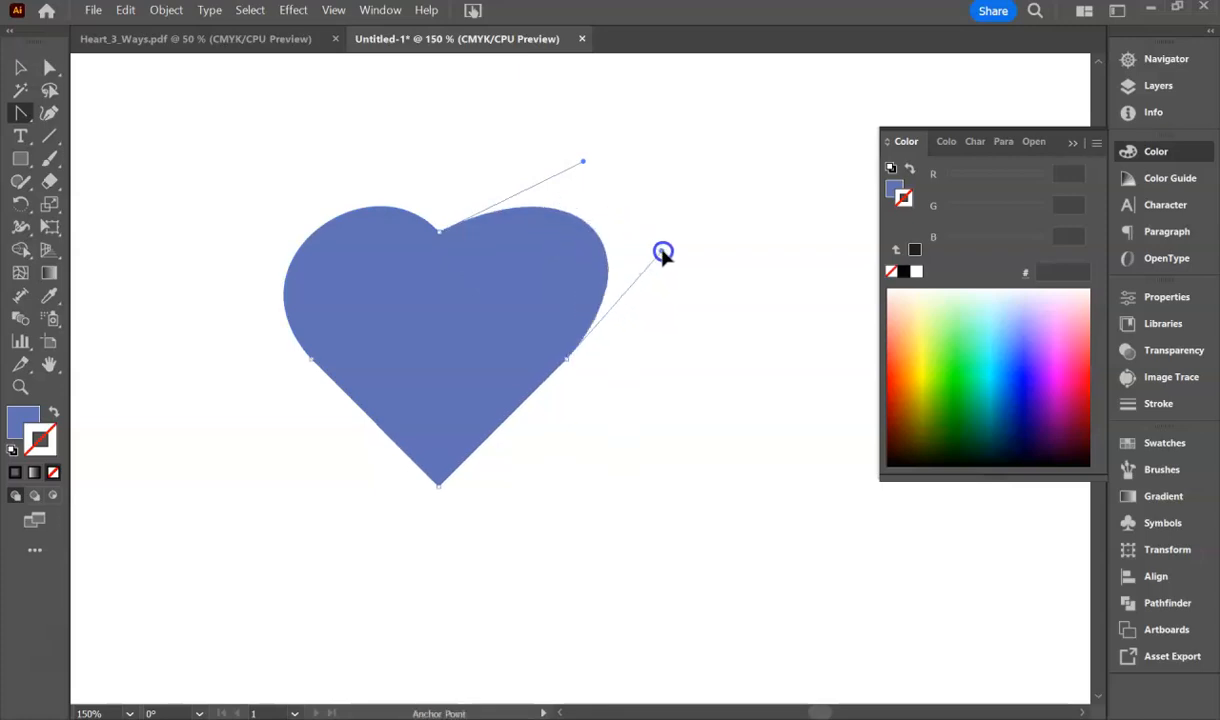
left_click_drag(584, 161, 571, 156)
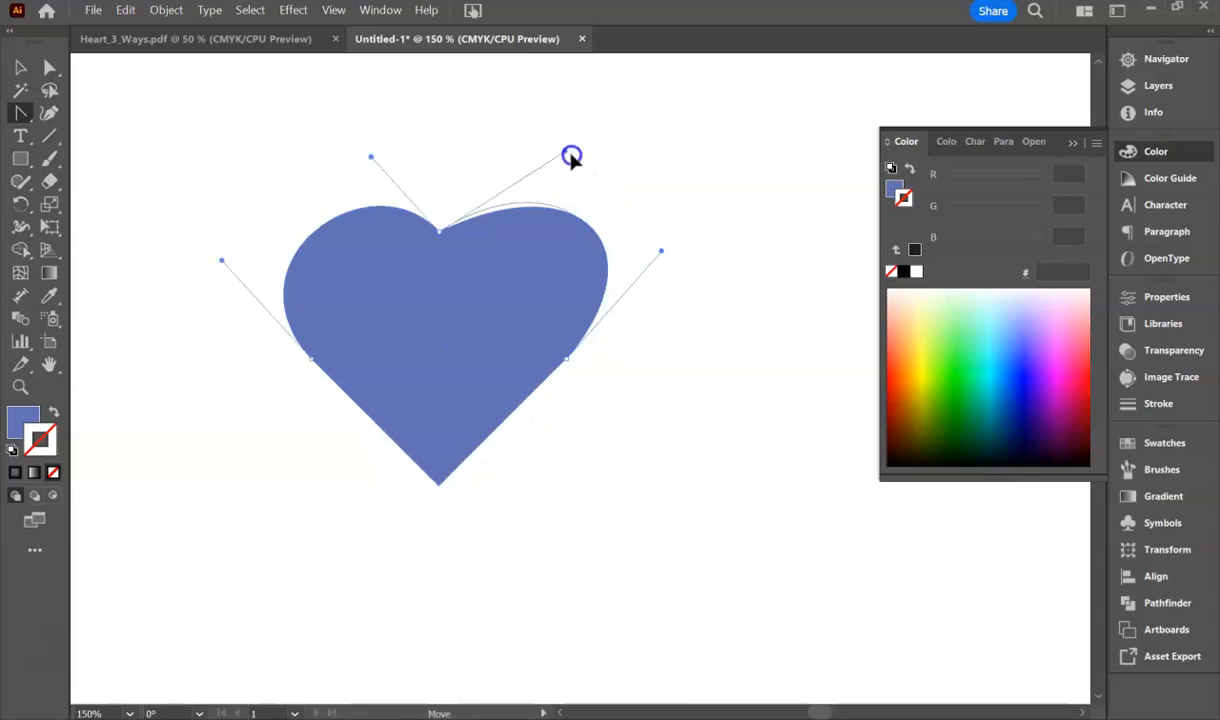
left_click_drag(499, 140, 499, 137)
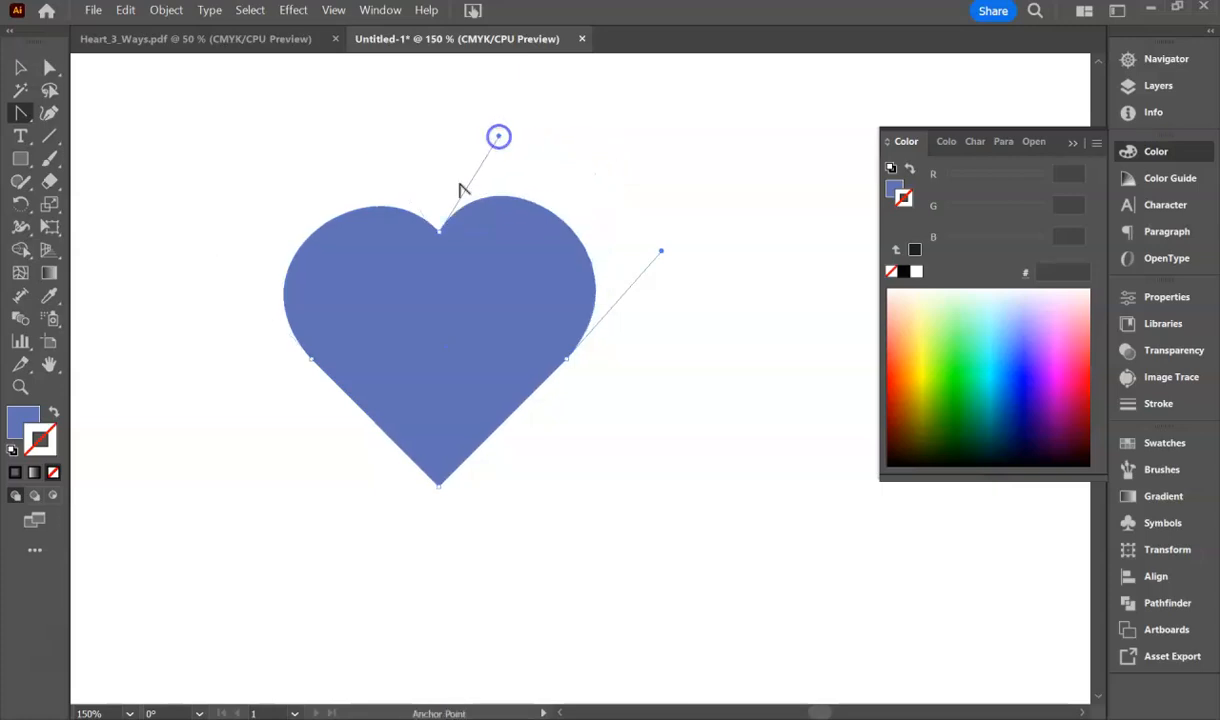
Move the blue heart toward the upper left of the artboard to free up space and deselect it
left_click(21, 65)
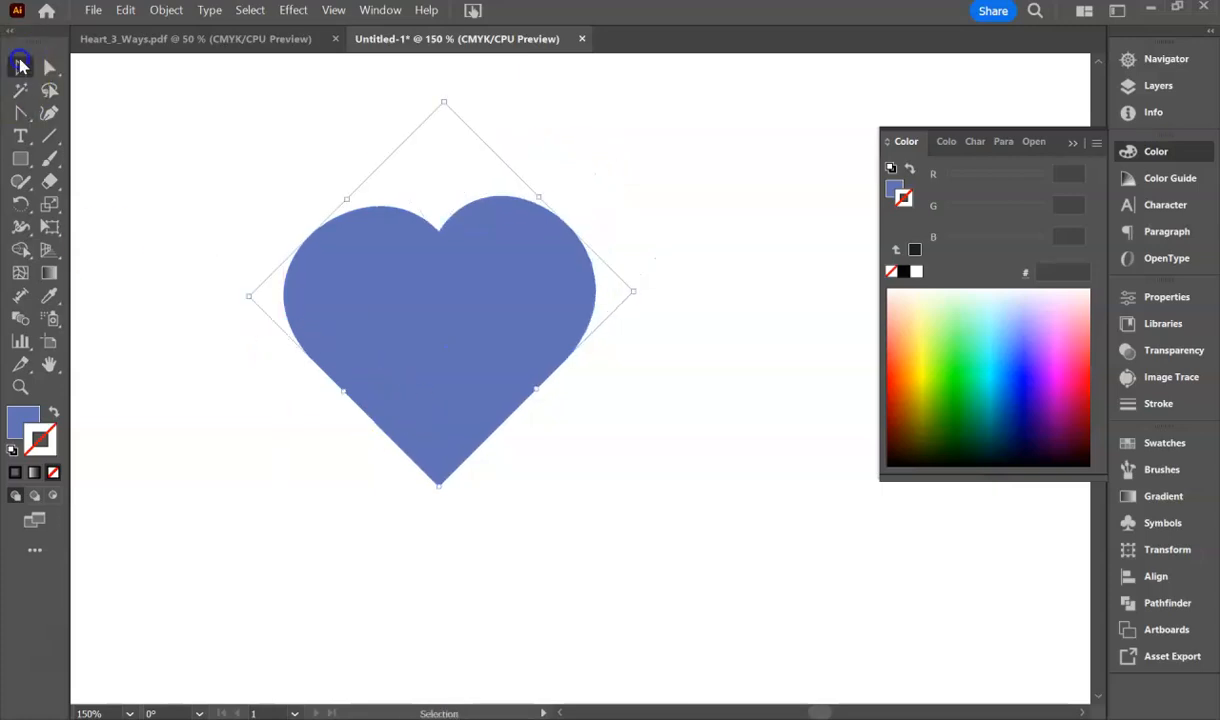
left_click_drag(384, 330, 273, 306)
left_click(489, 453)
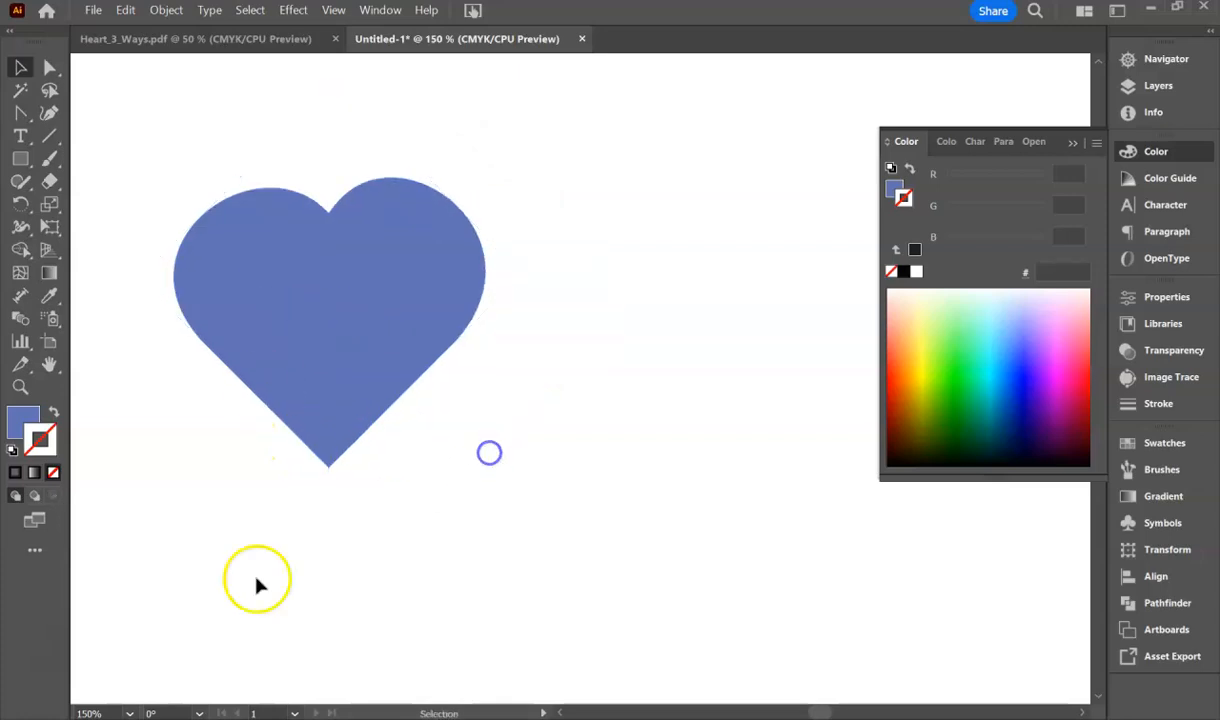
Review the Pathfinder Unite method in Heart_3_Ways.pdf and draw a tall, narrow rectangle to the right of the heart in Untitled-1
left_click(169, 40)
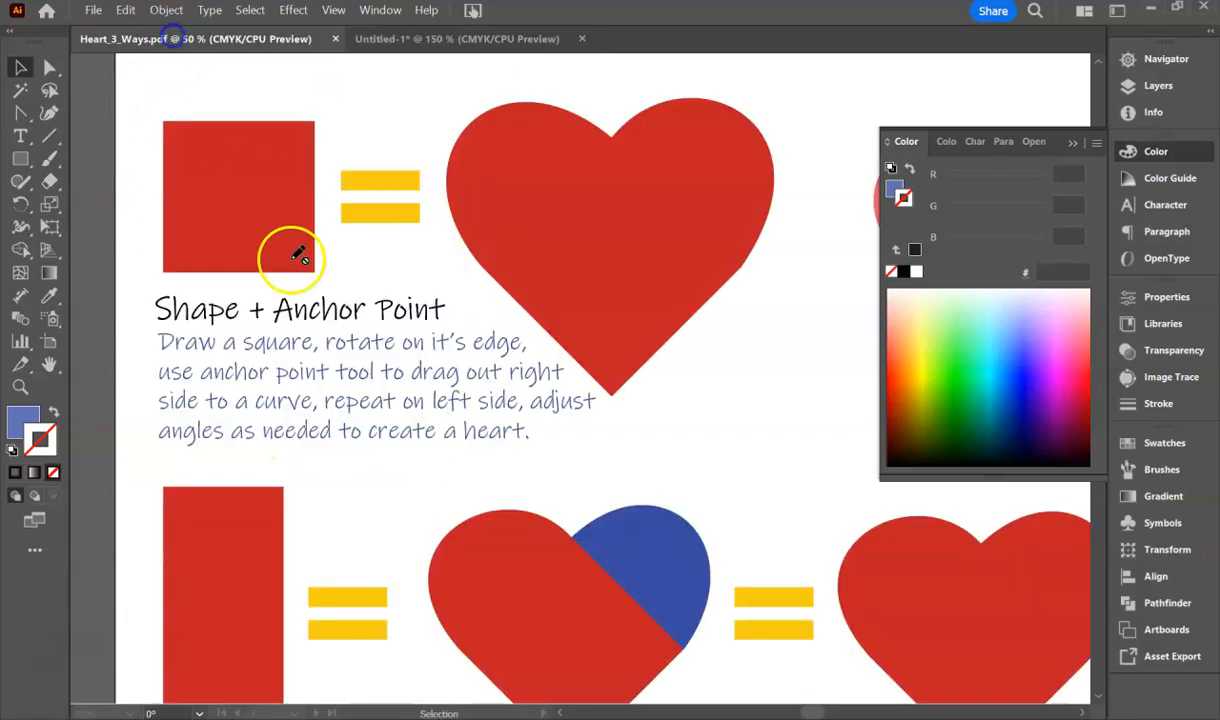
scroll(274, 455, "down", 5)
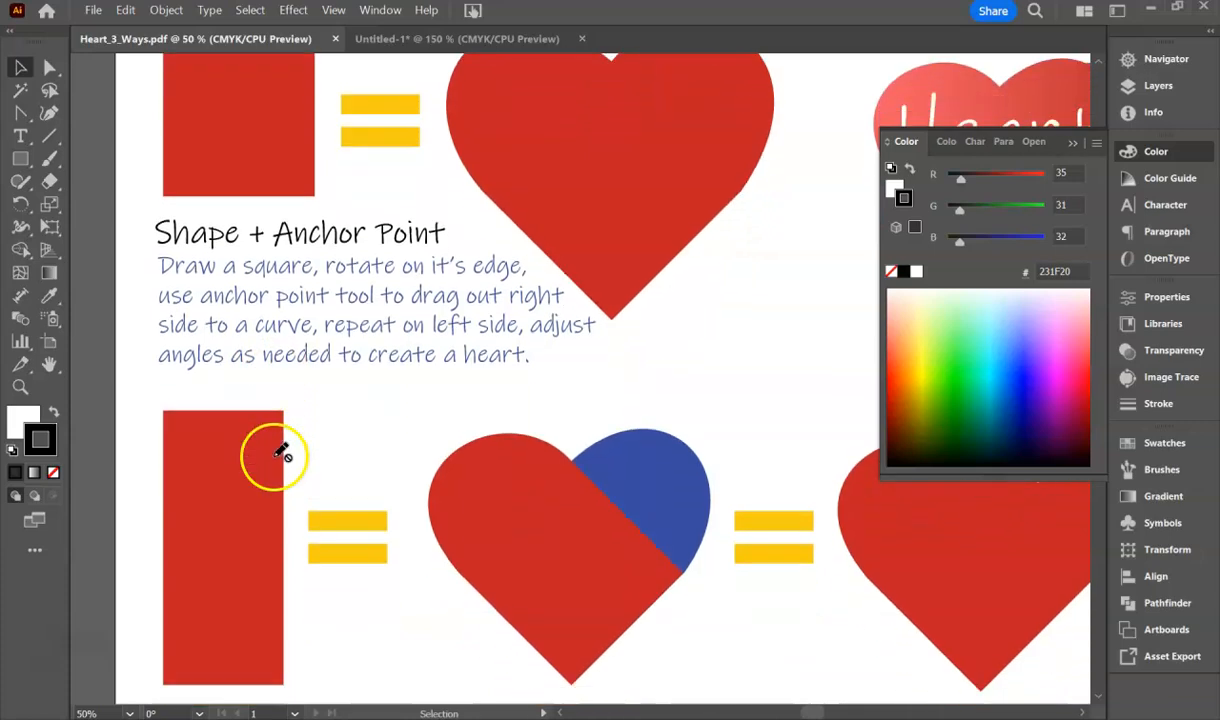
scroll(271, 463, "down", 2)
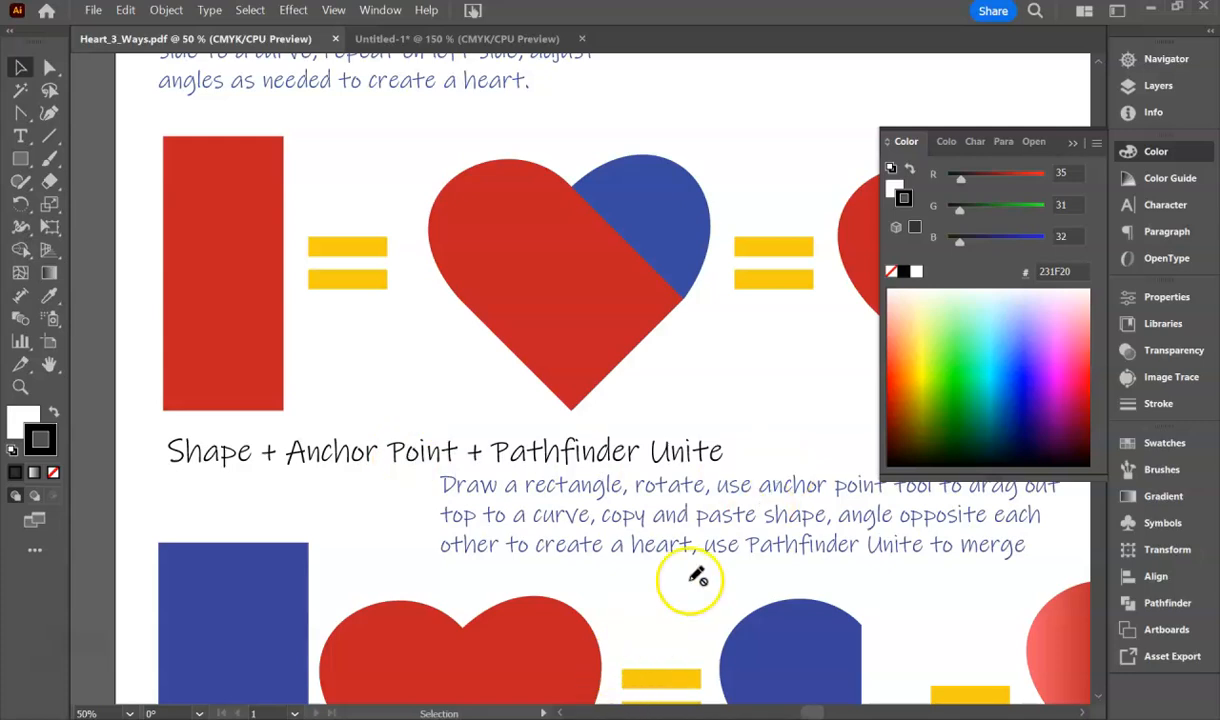
left_click(1073, 146)
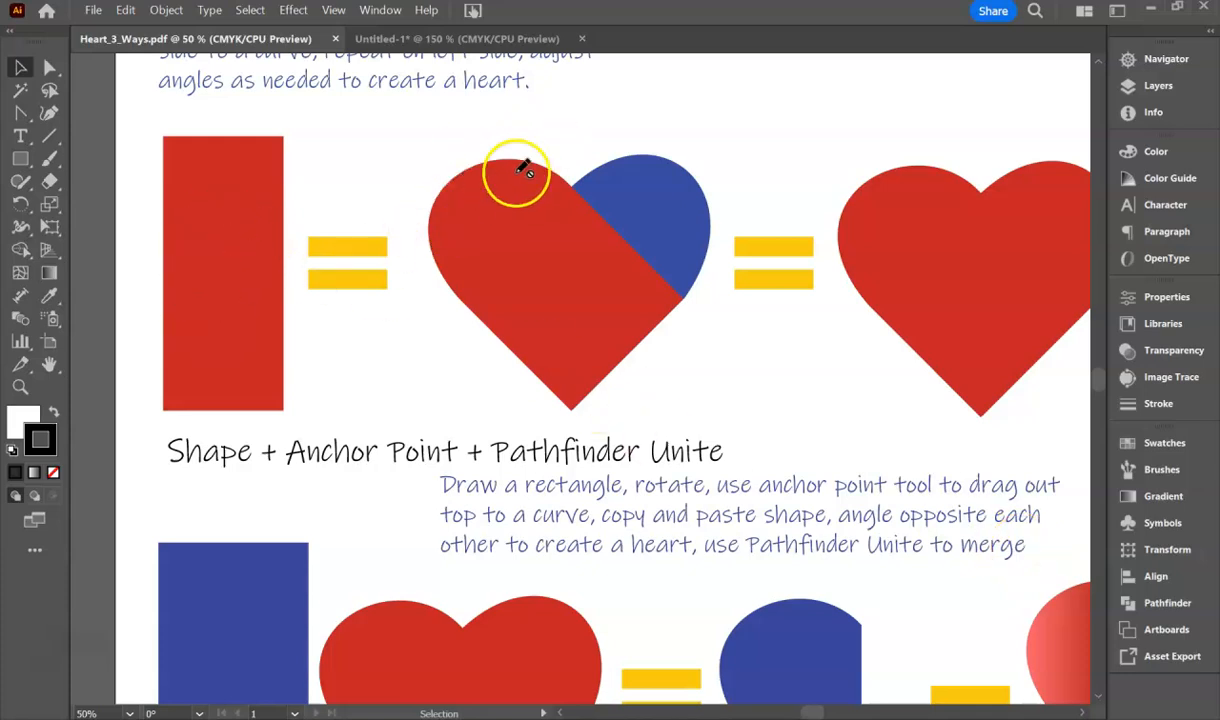
left_click(462, 38)
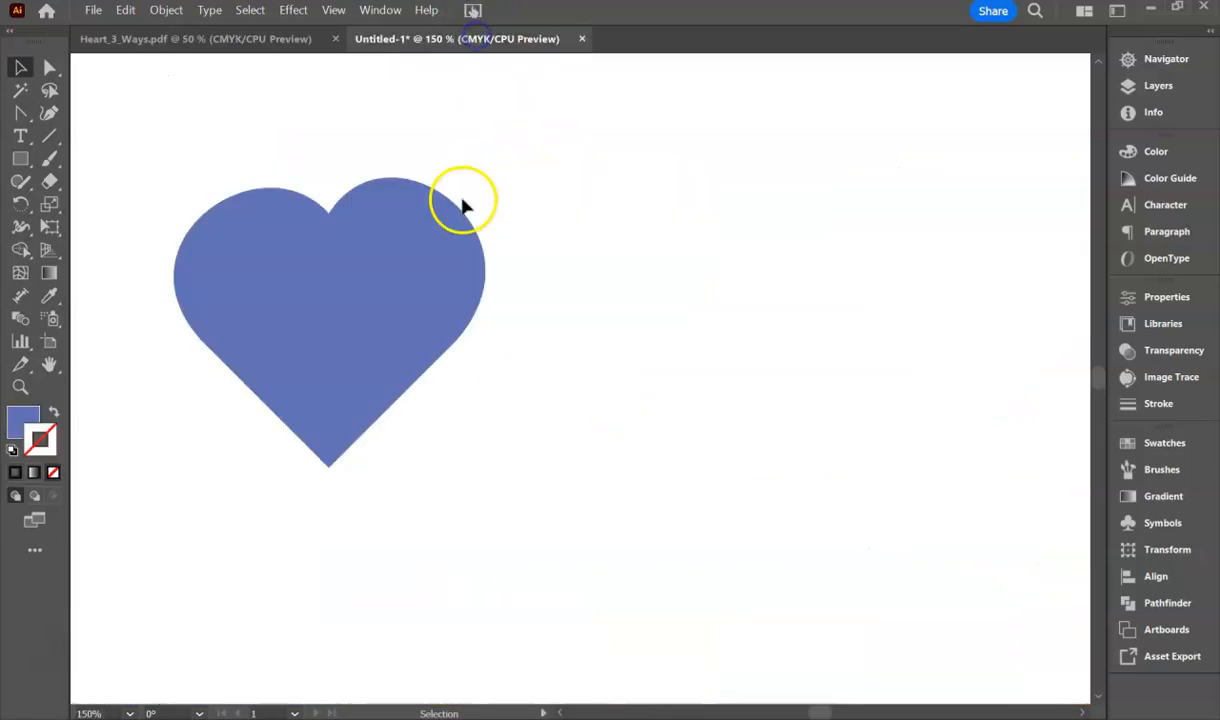
mouse_move(615, 256)
left_mouse_down()
mouse_move(743, 624)
mouse_move(733, 585)
left_mouse_up()
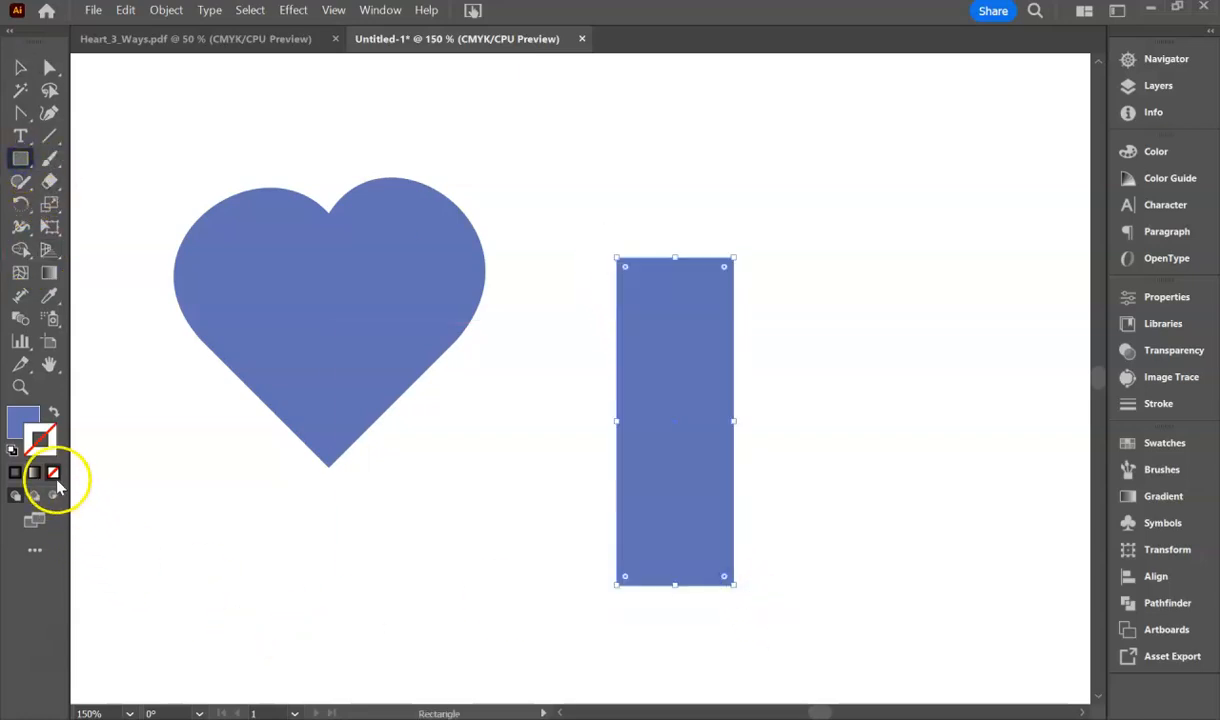
Fill the new rectangle with green 43F769 and shorten it by lowering its top edge
double_click(14, 420)
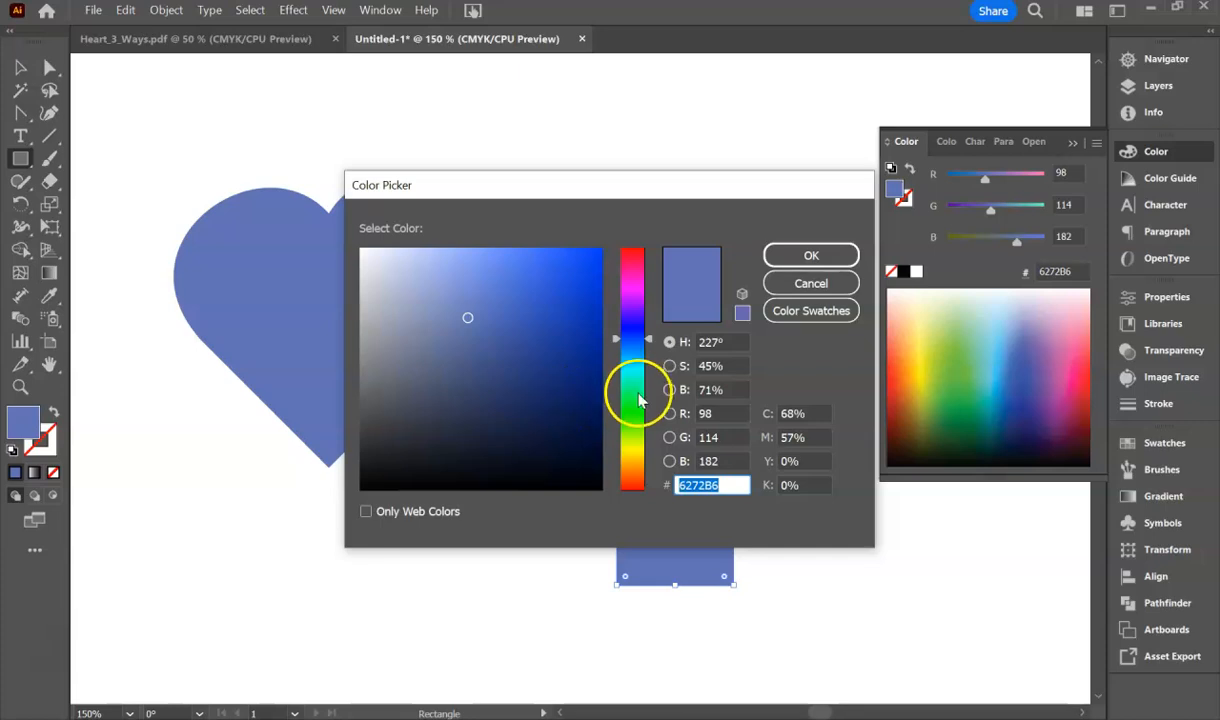
left_click(632, 401)
left_click_drag(540, 314, 536, 256)
left_click(808, 256)
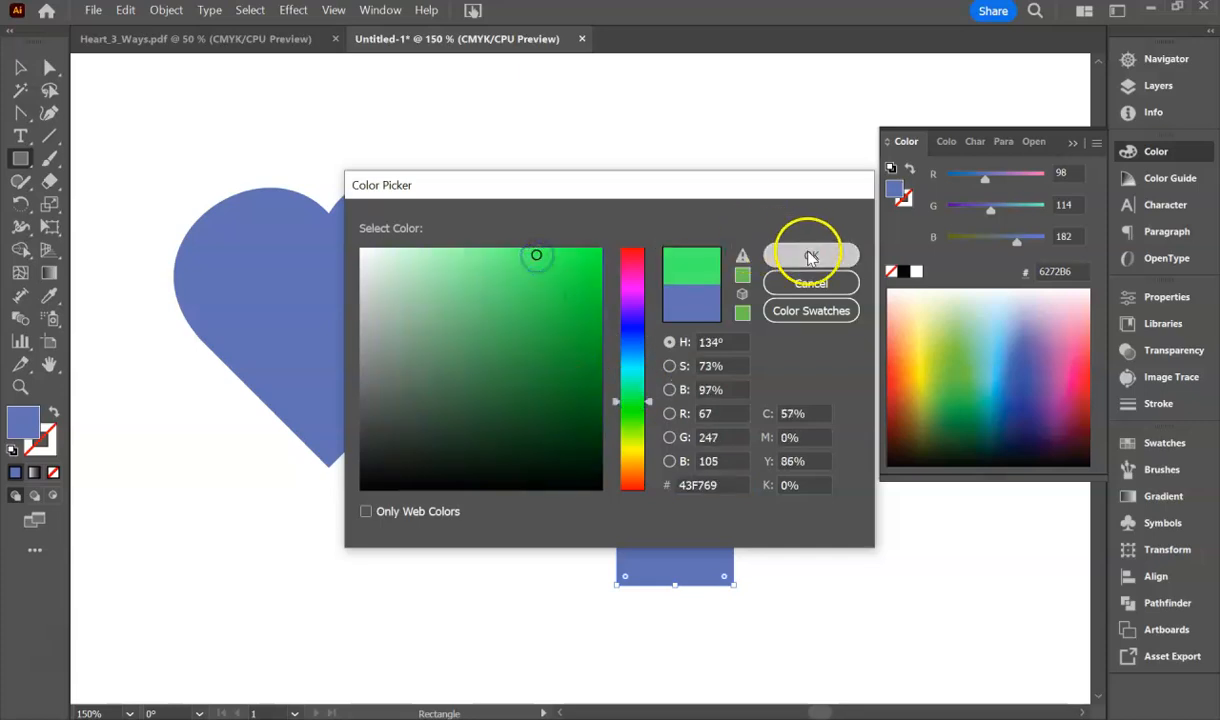
left_click_drag(674, 258, 667, 377)
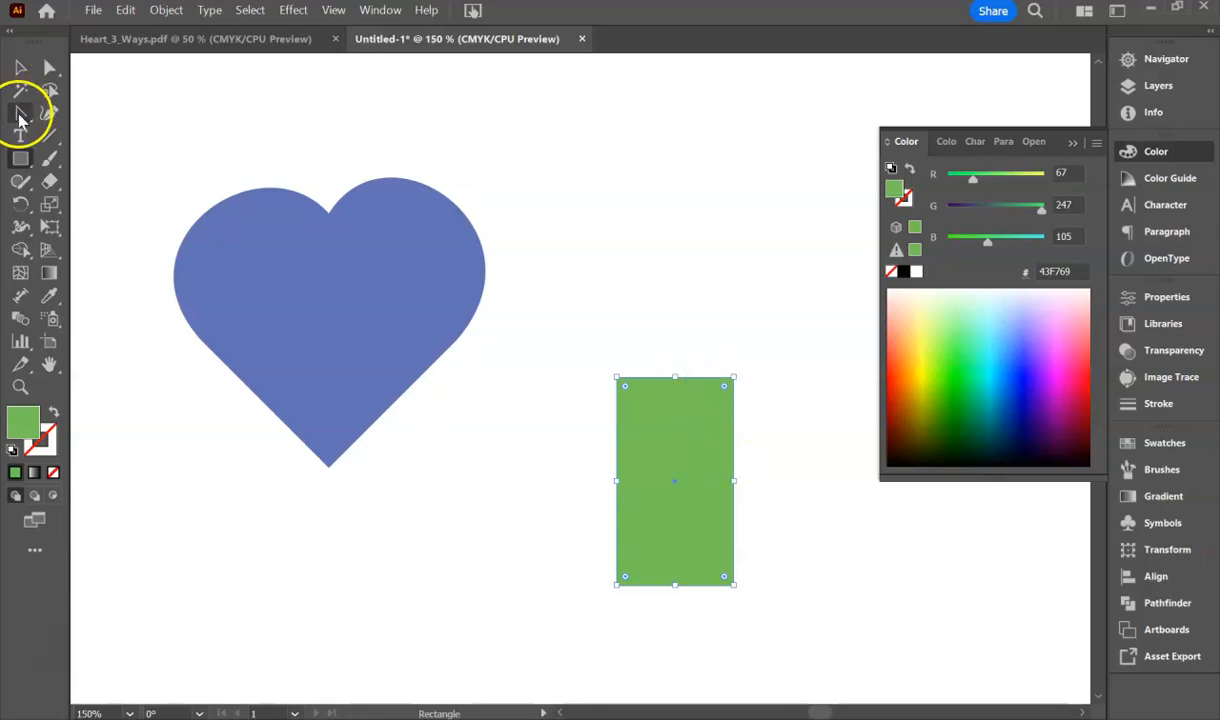
Bend the green rectangle's top edge upward into a rounded dome with the Anchor Point Tool and tilt the shape left
left_click_drag(24, 122, 100, 184)
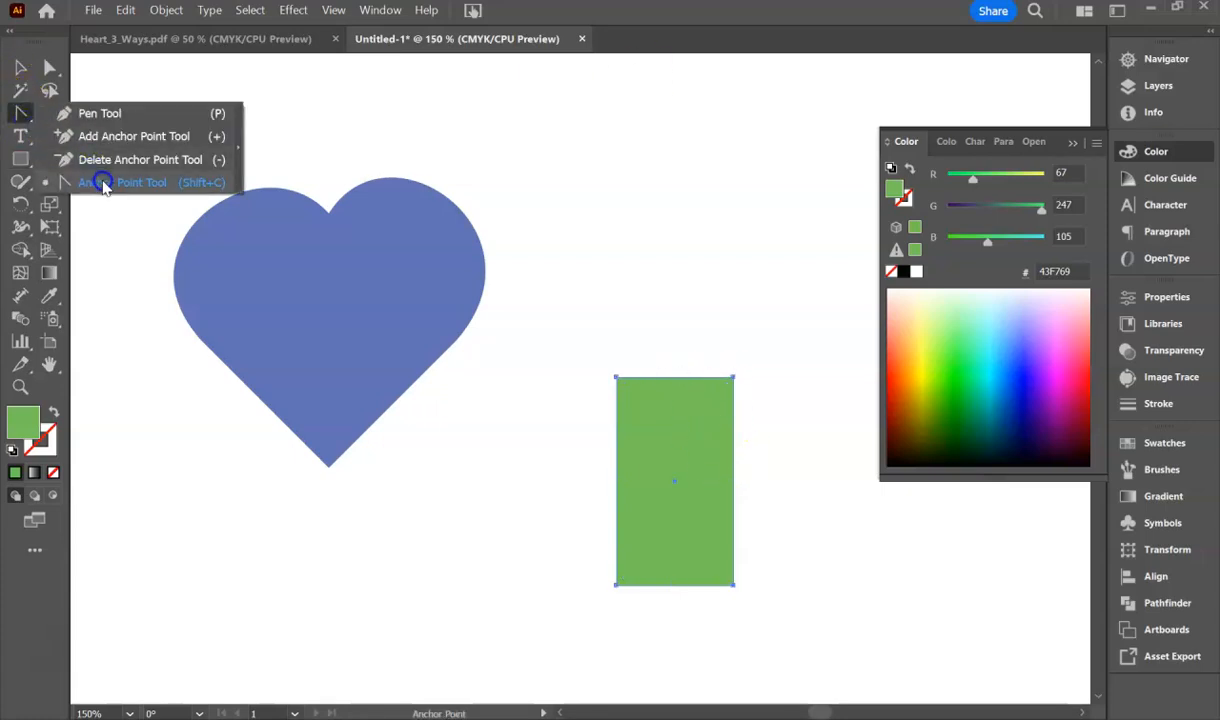
left_click(103, 187)
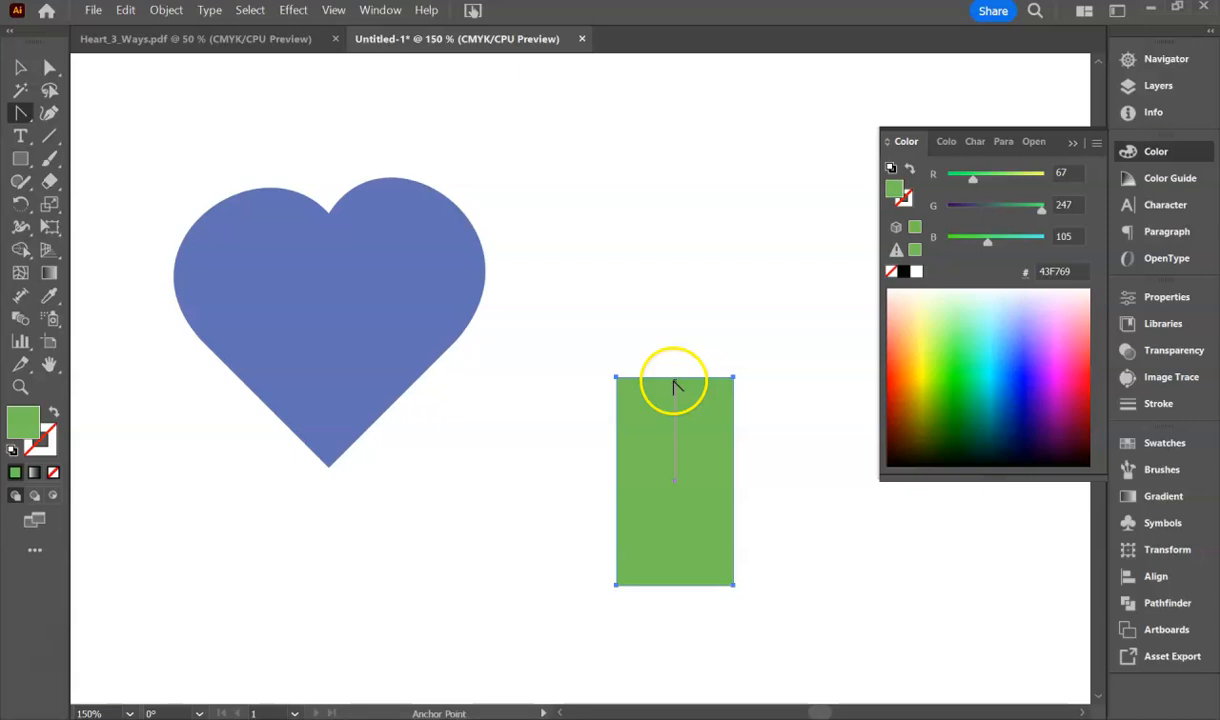
left_click_drag(676, 355, 498, 401)
Adjust the green shape's leftward tilt to a steeper angle and position it to the right of the blue heart
left_click(20, 67)
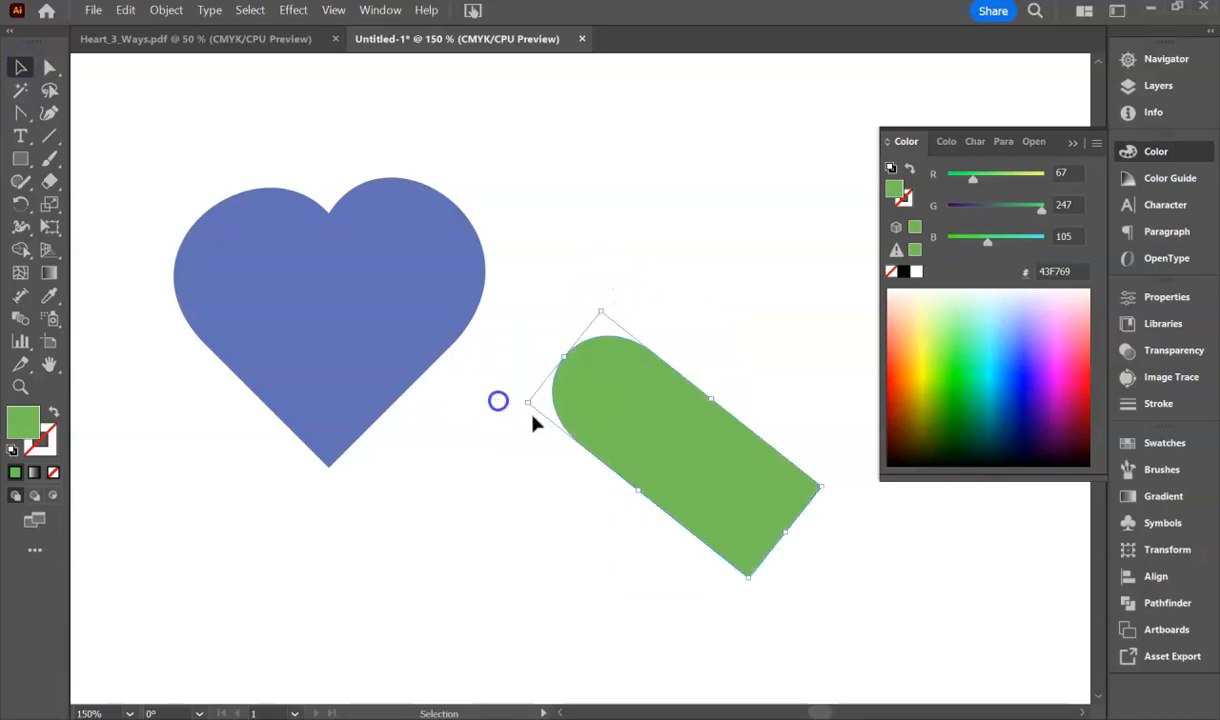
left_click(1074, 143)
left_click_drag(666, 457, 639, 474)
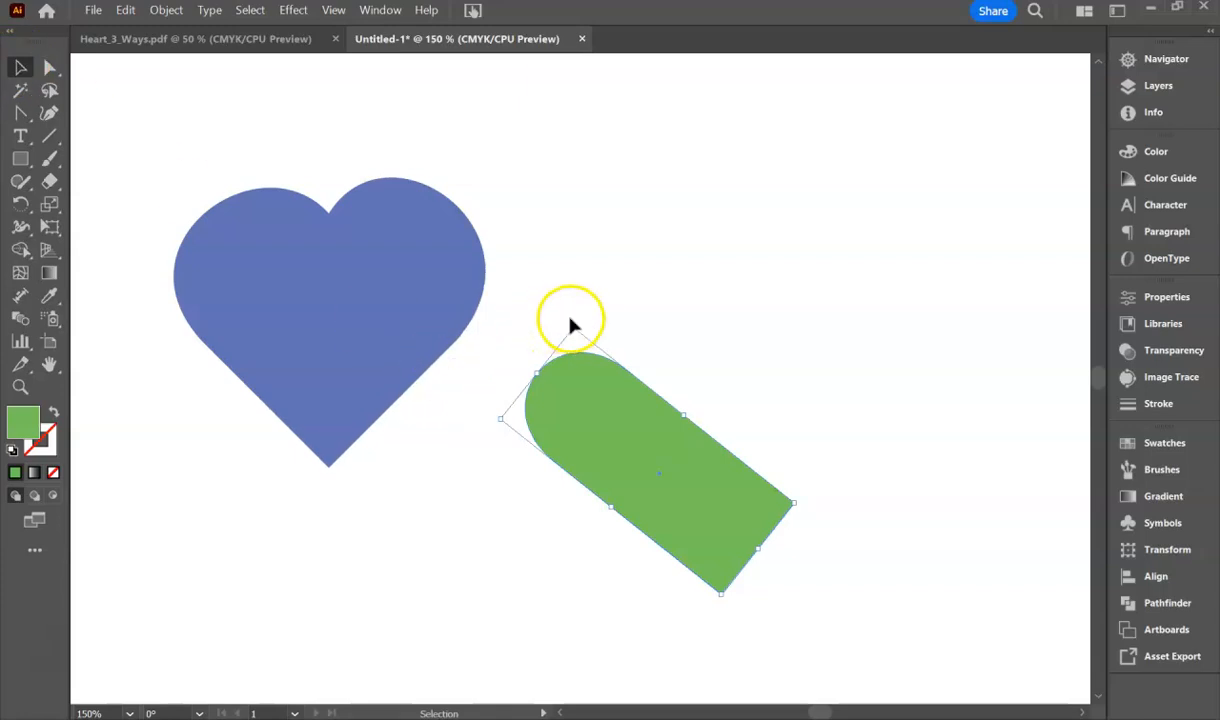
left_click_drag(570, 322, 618, 313)
left_click_drag(599, 427, 656, 350)
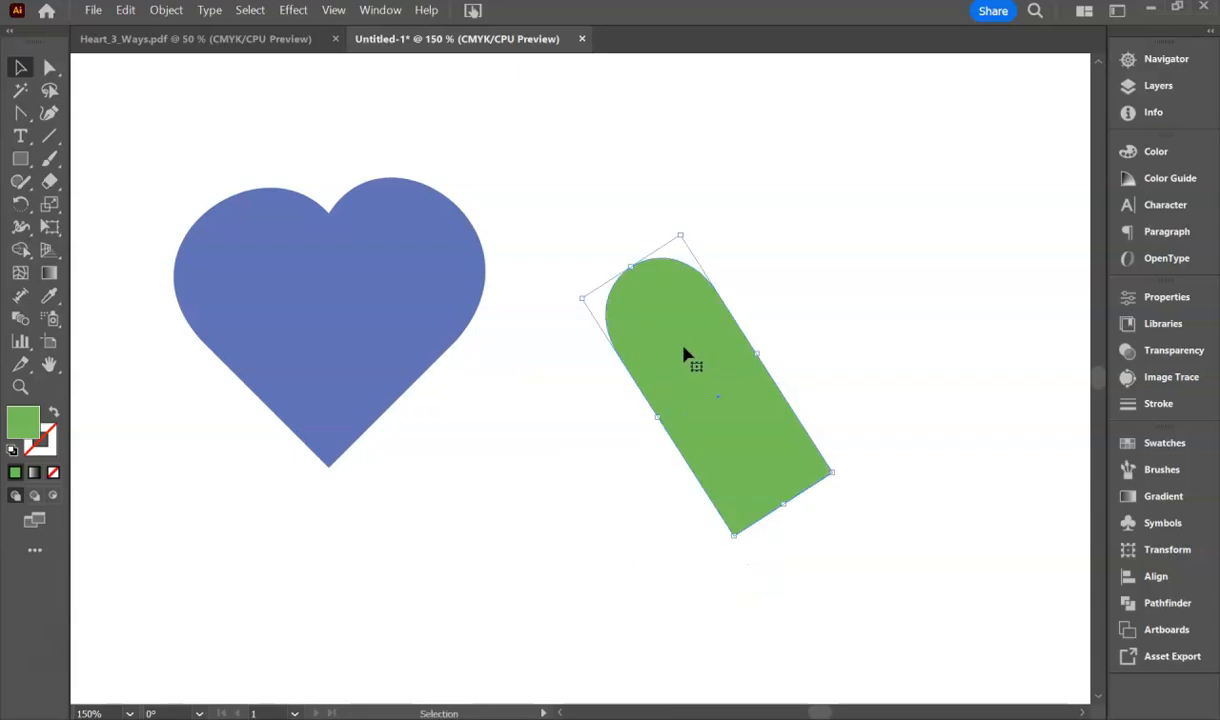
Paste a copy of the rounded green shape, tilt it to the right, and align its square end with the original's lower corner
key("a")
key("ctrl+v")
left_click_drag(637, 385, 591, 449)
left_click_drag(566, 318, 762, 422)
left_click_drag(612, 468, 819, 373)
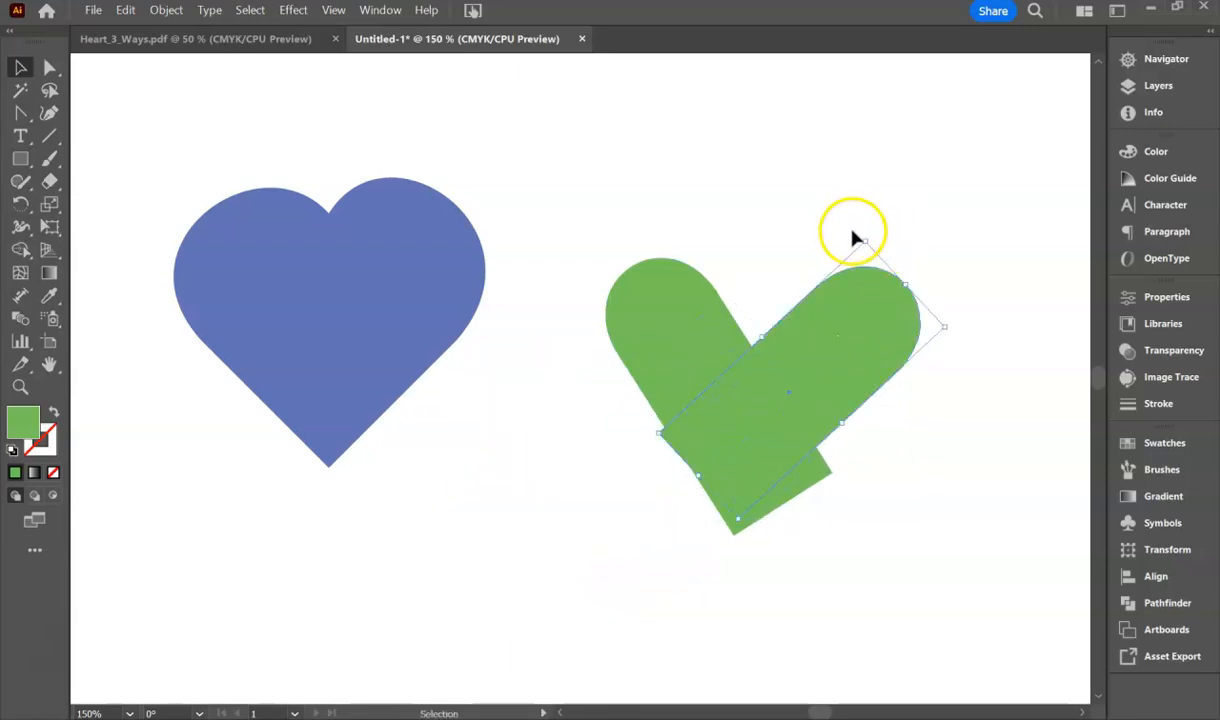
left_click_drag(860, 238, 883, 254)
left_click_drag(769, 403, 782, 428)
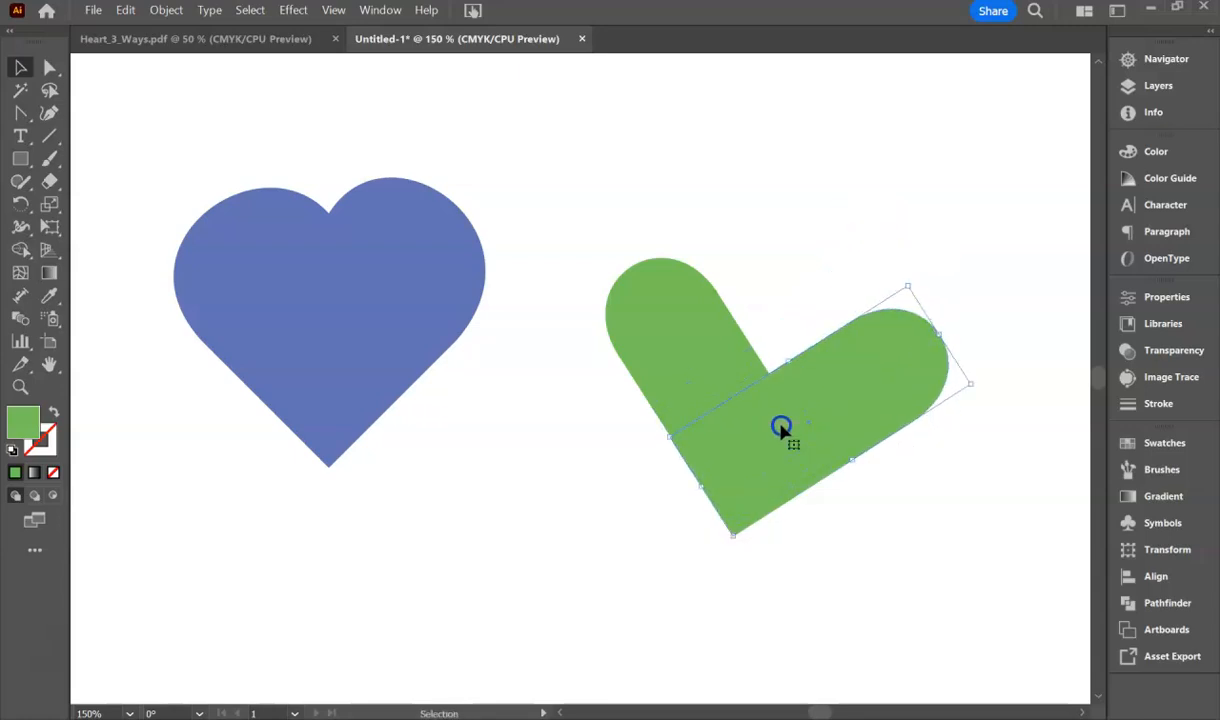
Select both green shapes and rotate them together counterclockwise until the heart stands upright with its point straight down
left_click(507, 592)
left_click_drag(613, 213, 945, 543)
left_click_drag(597, 250, 550, 281)
left_click_drag(594, 202, 876, 508)
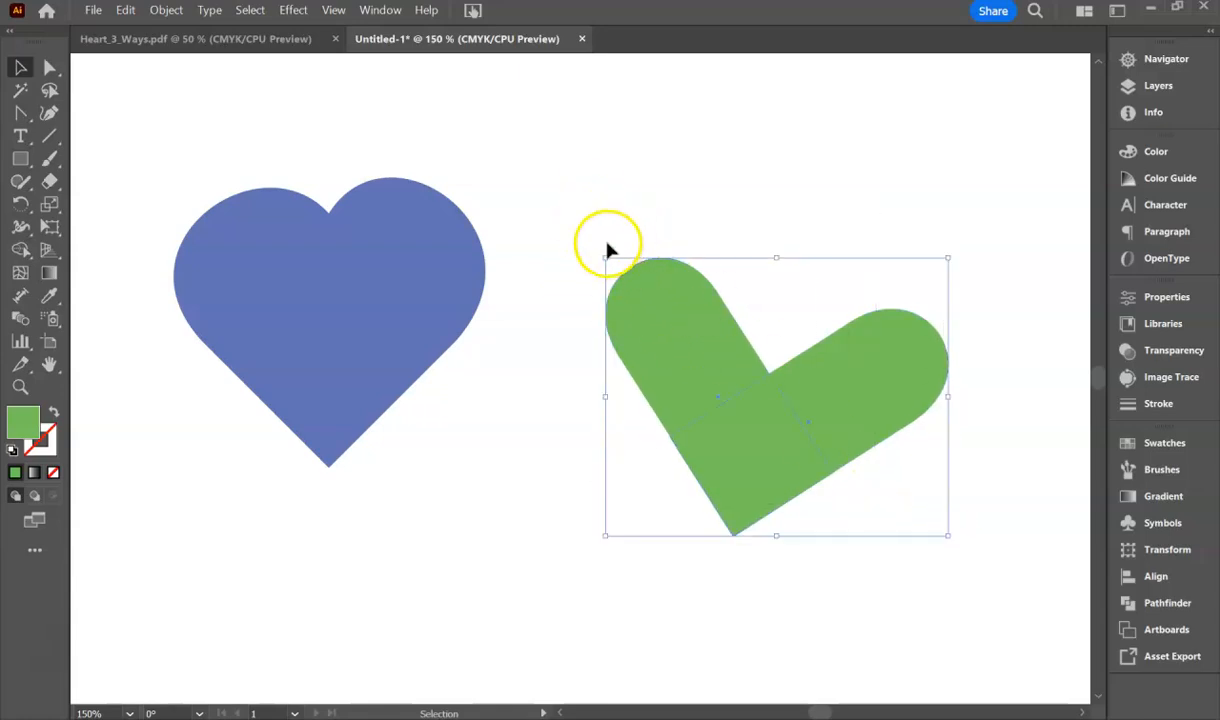
left_click_drag(602, 251, 556, 274)
left_click(681, 188)
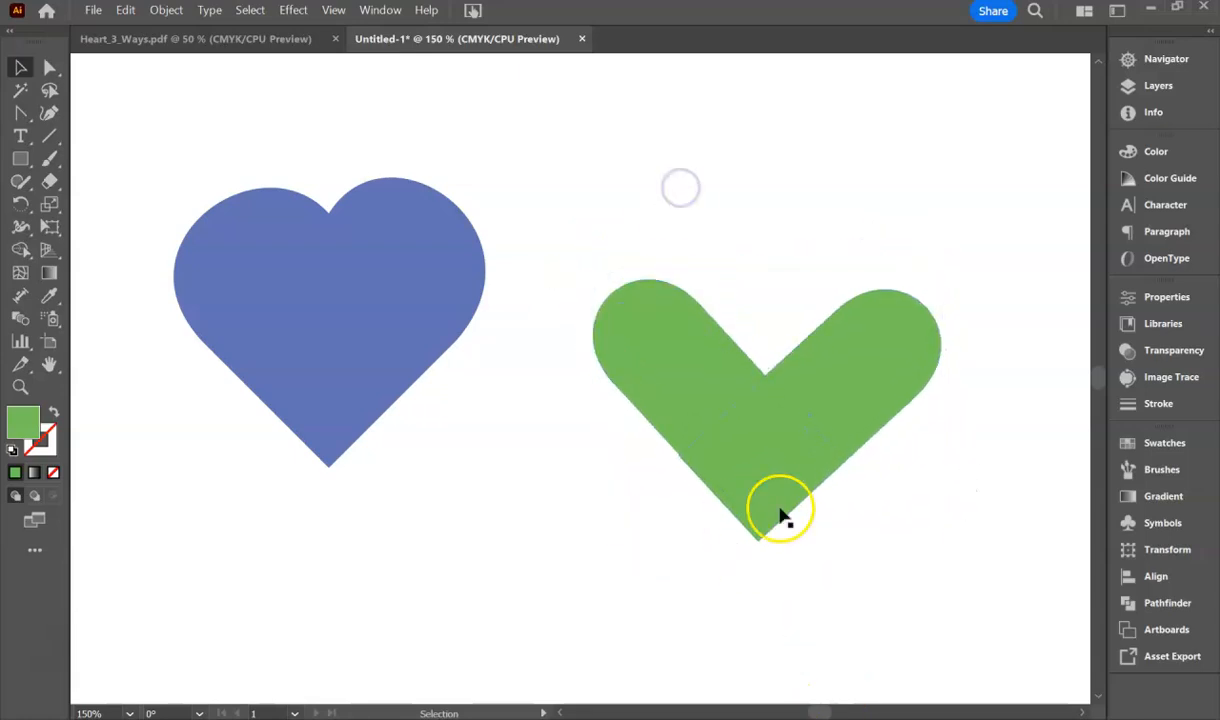
Shorten both rounded green arms by pulling each domed end inward, so that together they form a compact heart
left_click_drag(609, 297, 674, 361)
left_click(870, 343)
left_click_drag(929, 305, 844, 368)
left_click(787, 274)
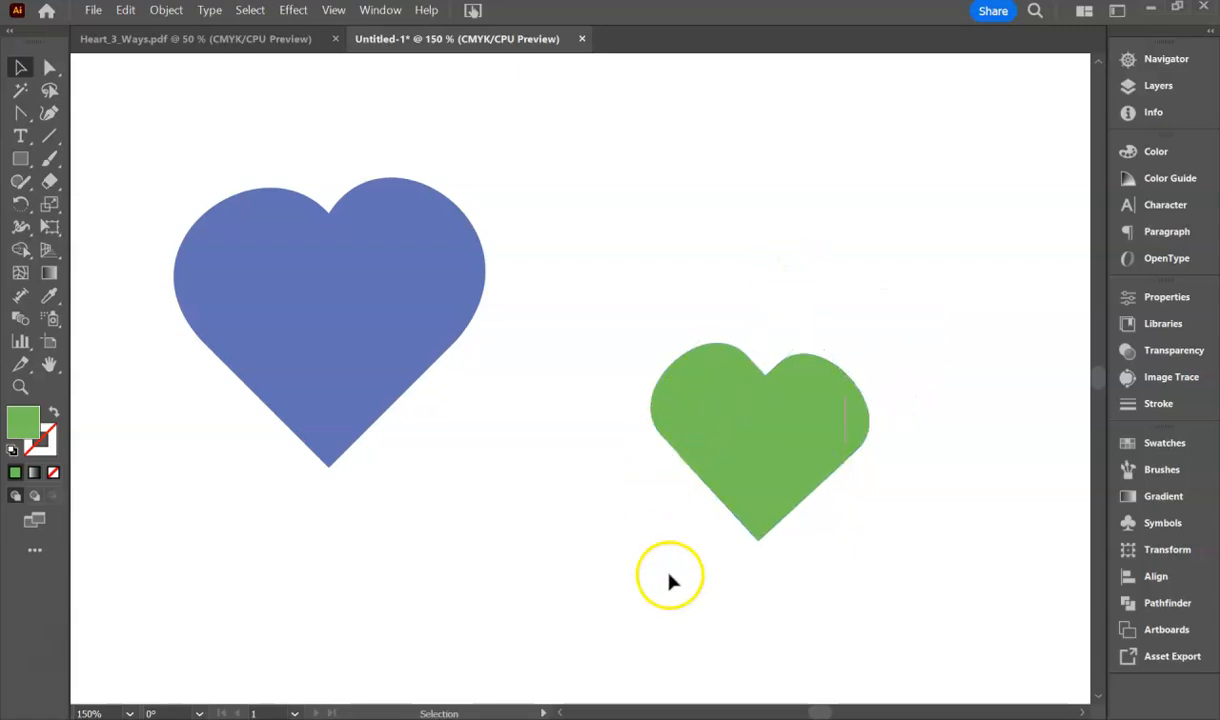
left_click(690, 395)
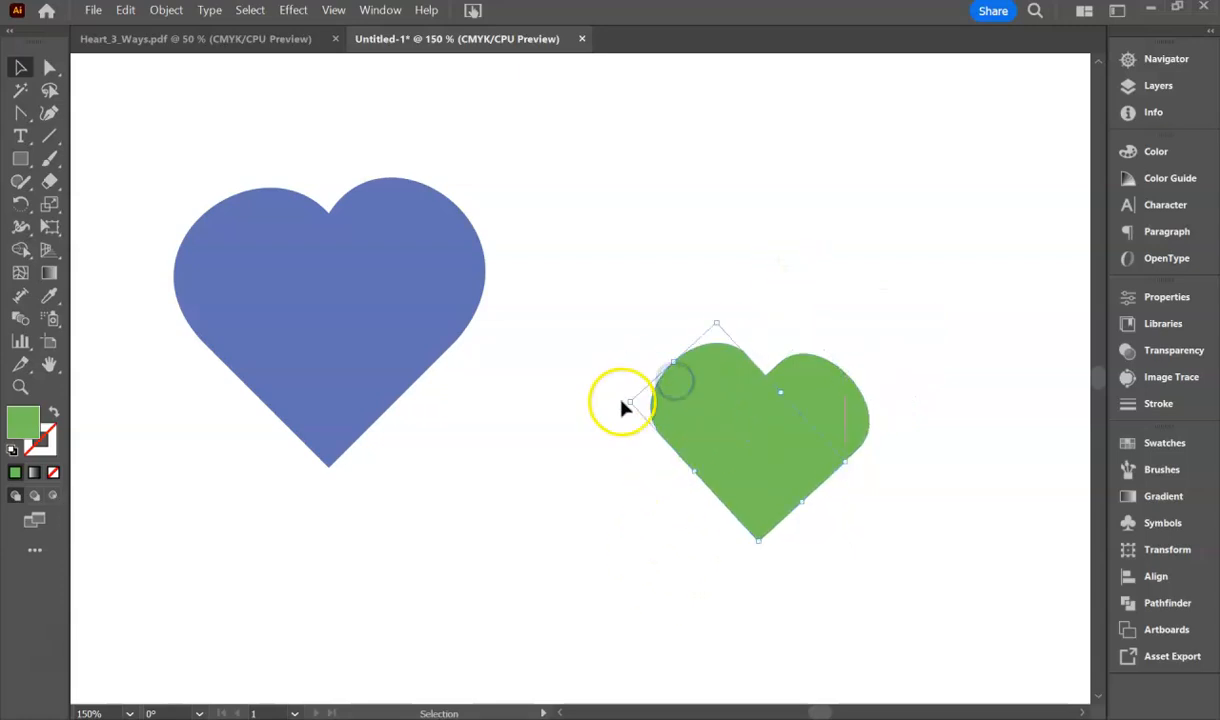
left_click(22, 117)
left_click_drag(22, 117, 98, 182)
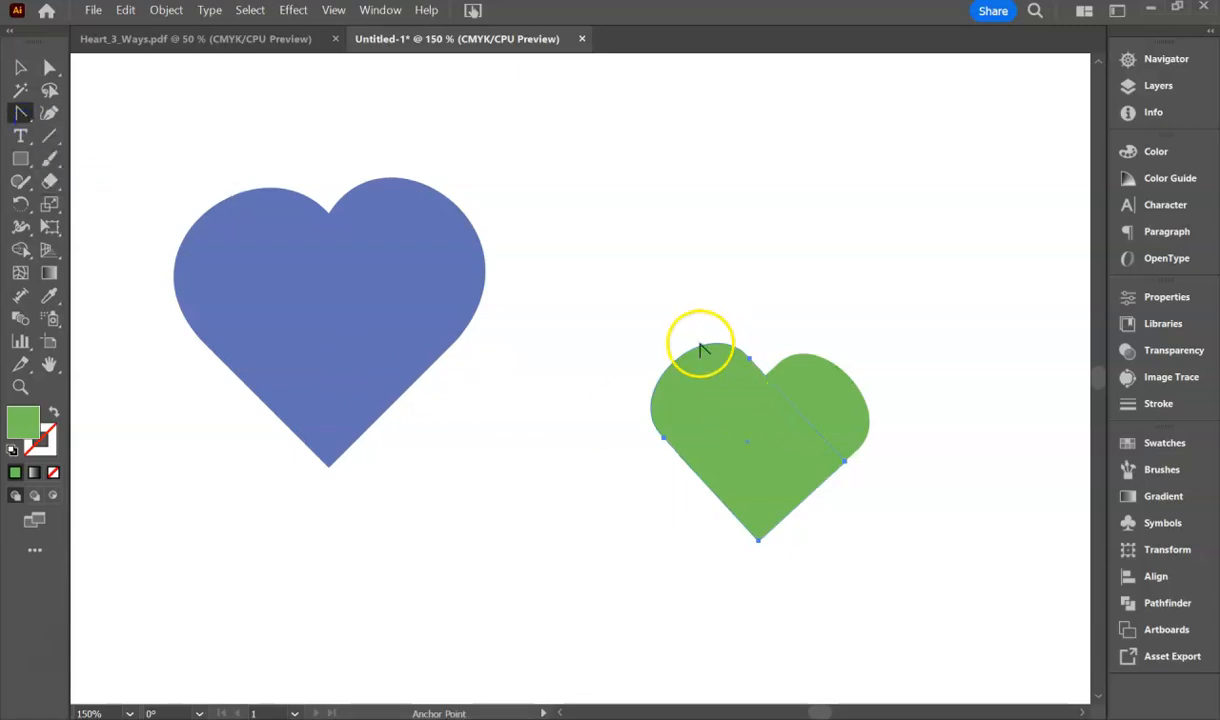
left_click(21, 72)
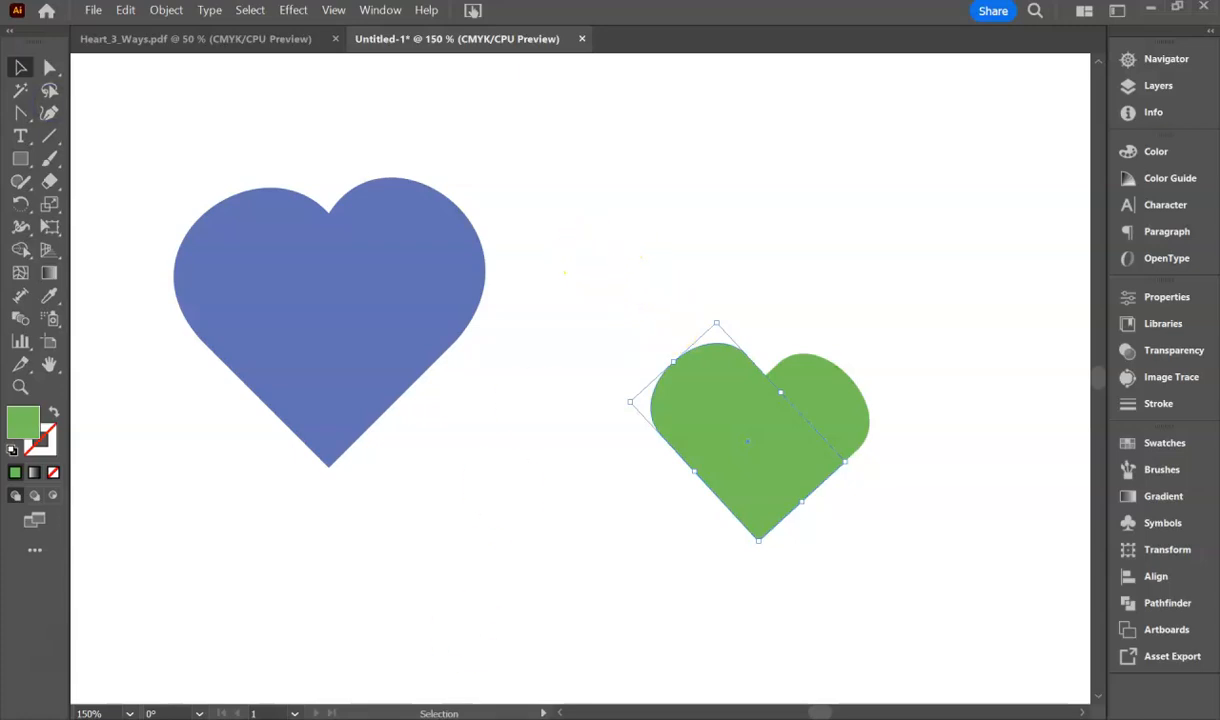
Merge the two overlapping green shapes into a single heart with Pathfinder Unite, following the instructions in Heart_3_Ways.pdf
left_click(204, 39)
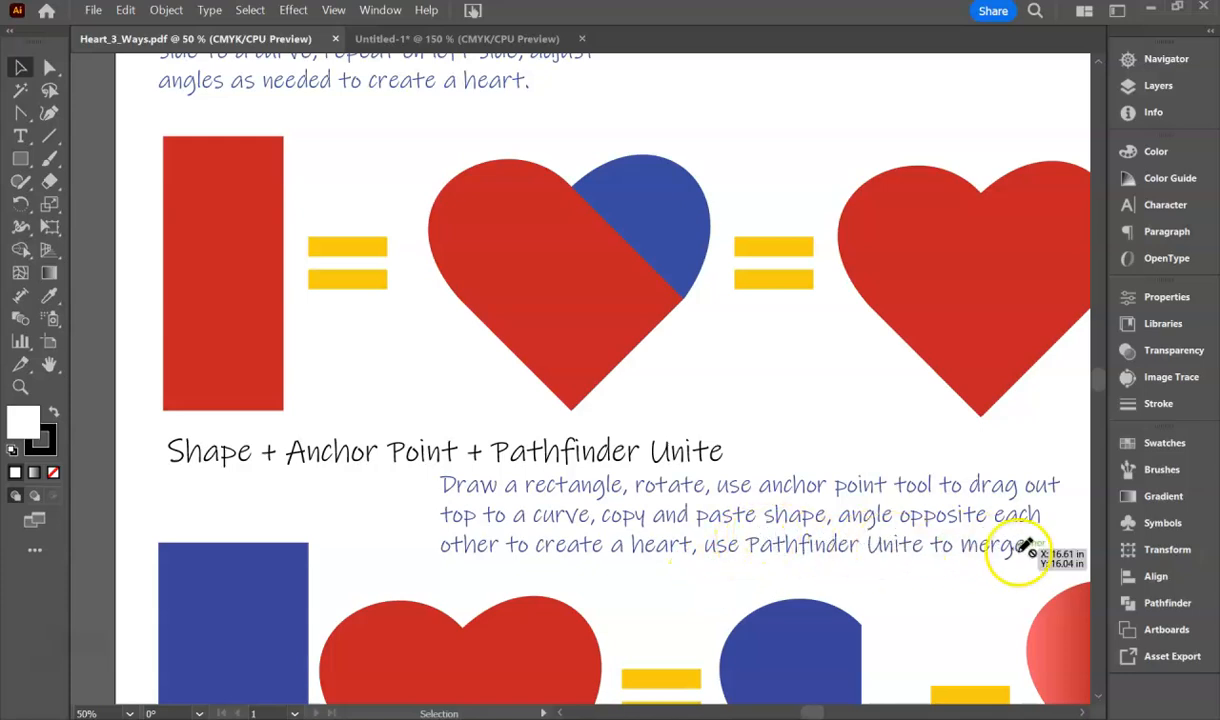
left_click(398, 40)
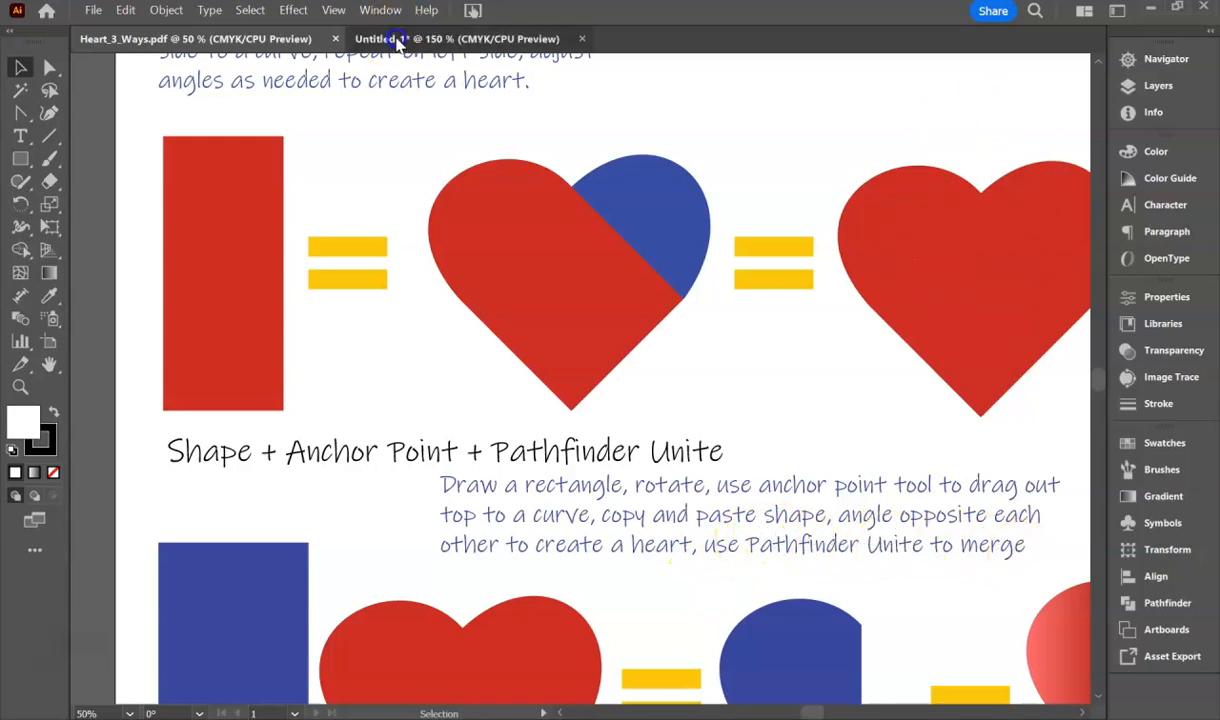
left_click_drag(578, 260, 939, 589)
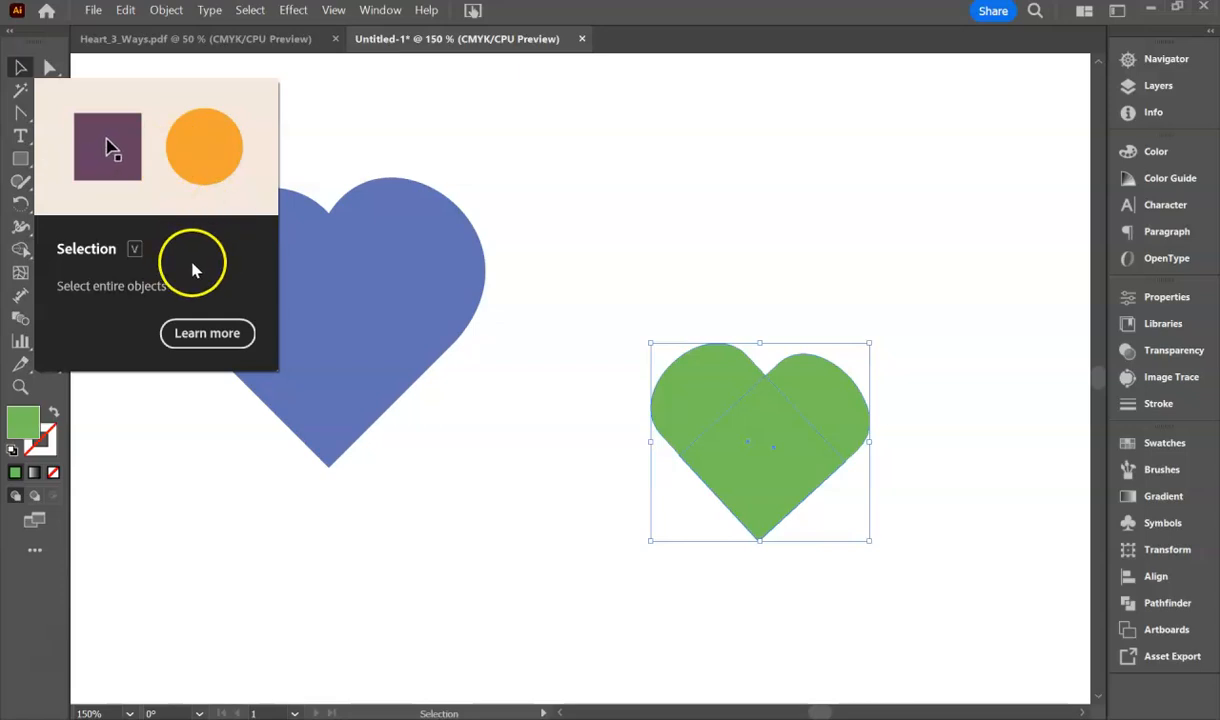
left_click(382, 10)
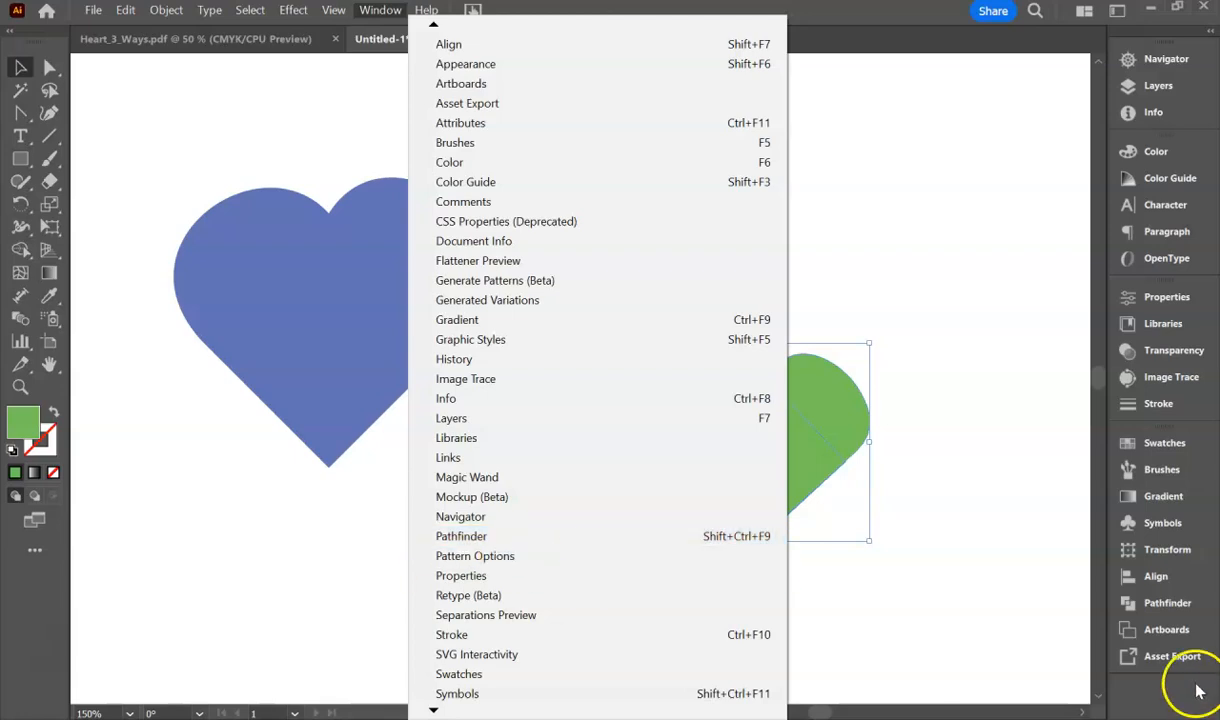
left_click(1165, 603)
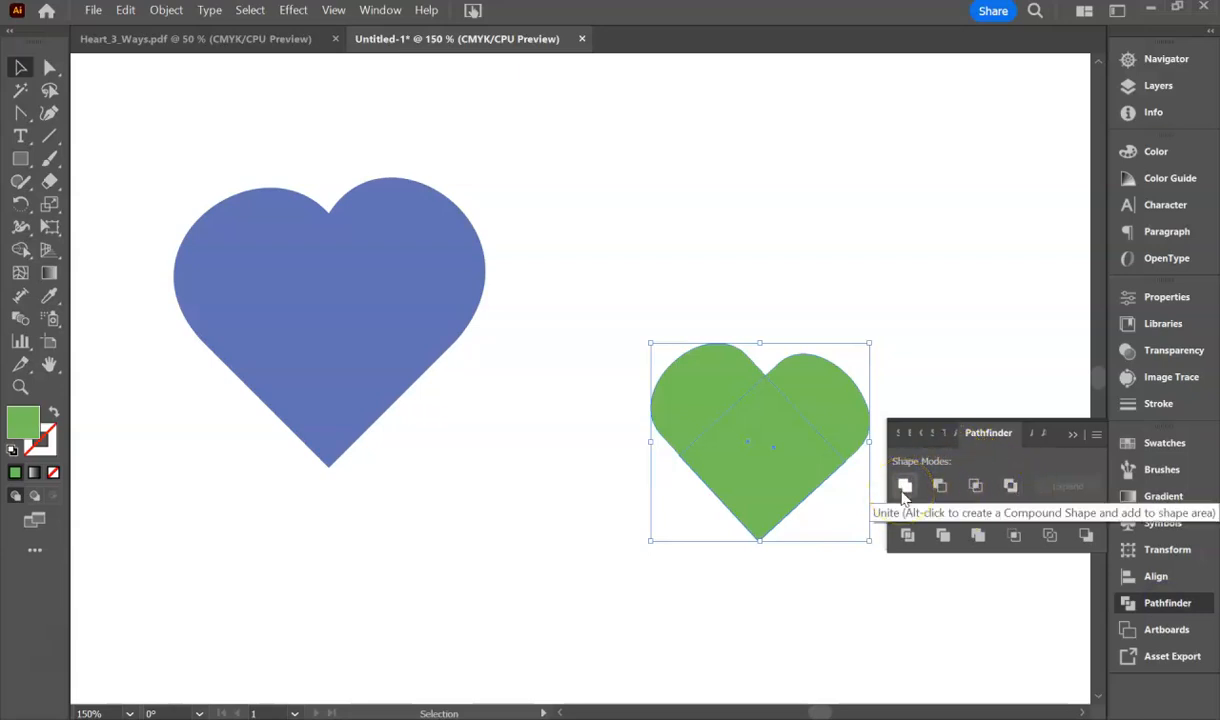
left_click(940, 487)
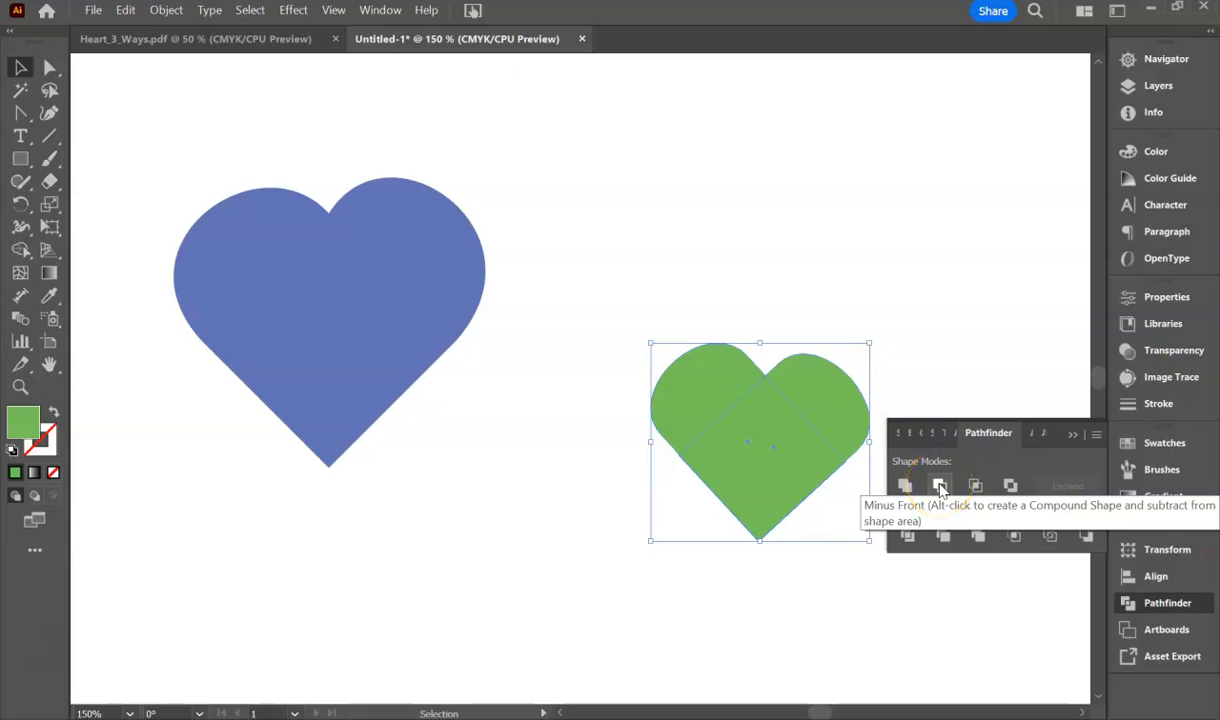
left_click(976, 486)
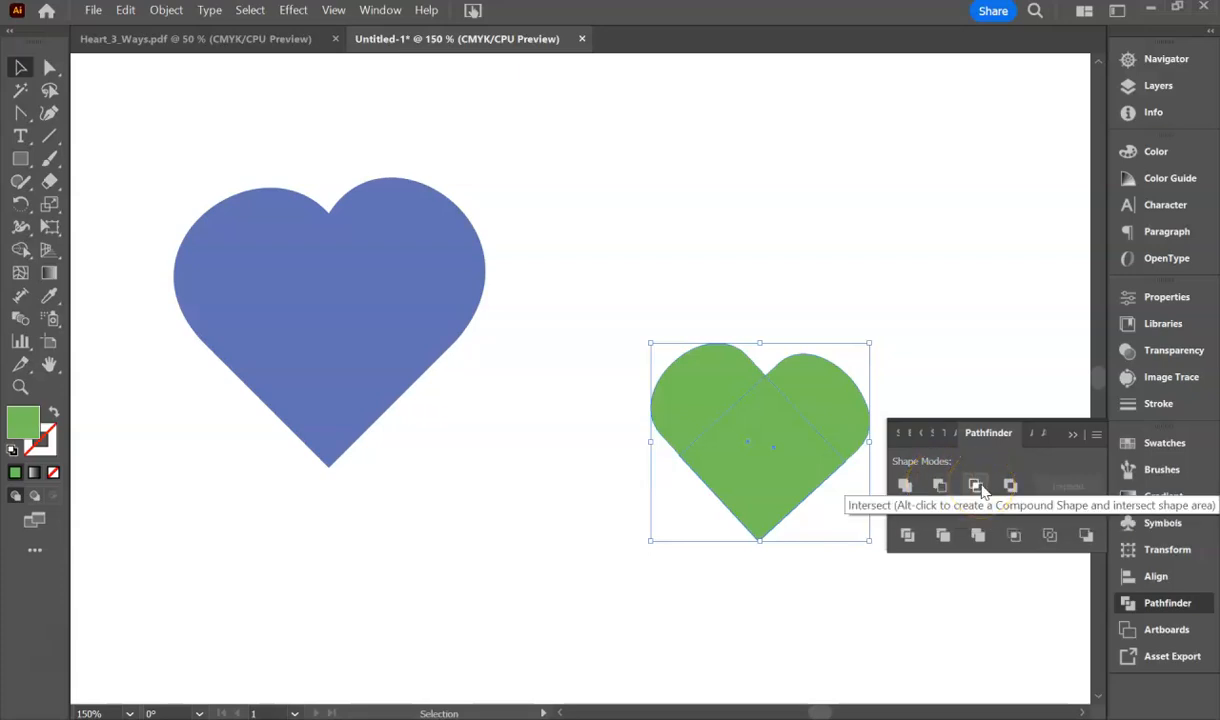
left_click(1010, 487)
left_click(905, 487)
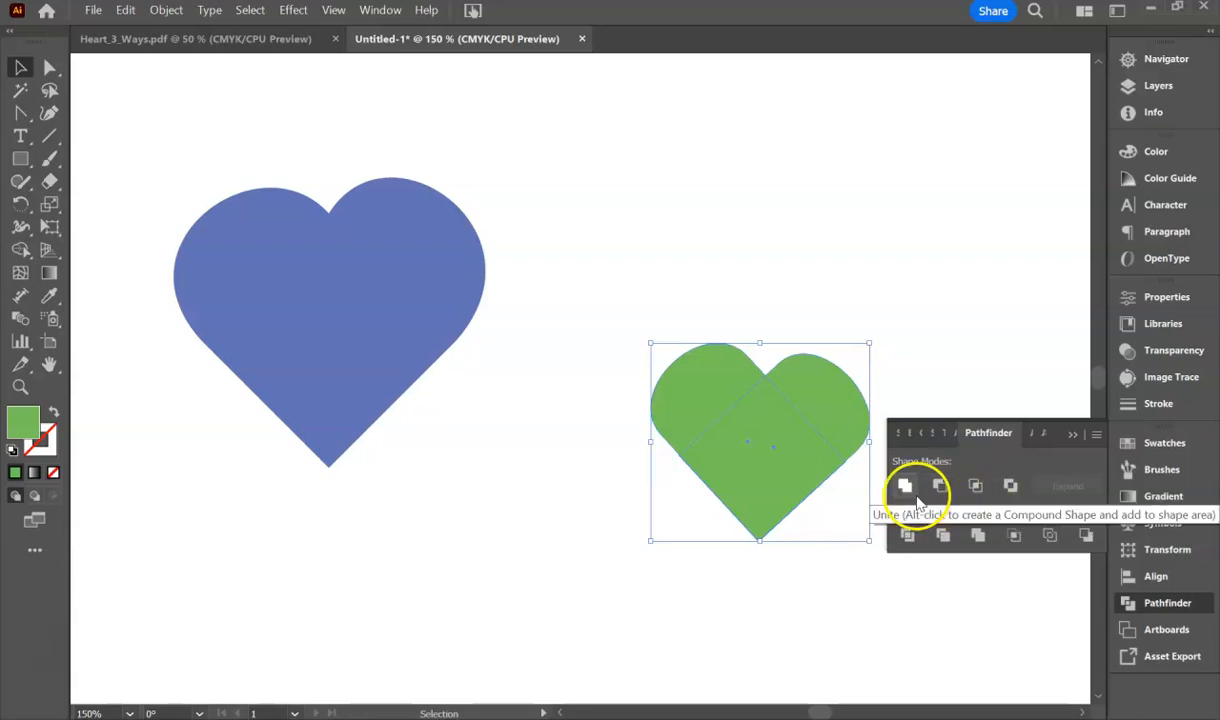
left_click(905, 486)
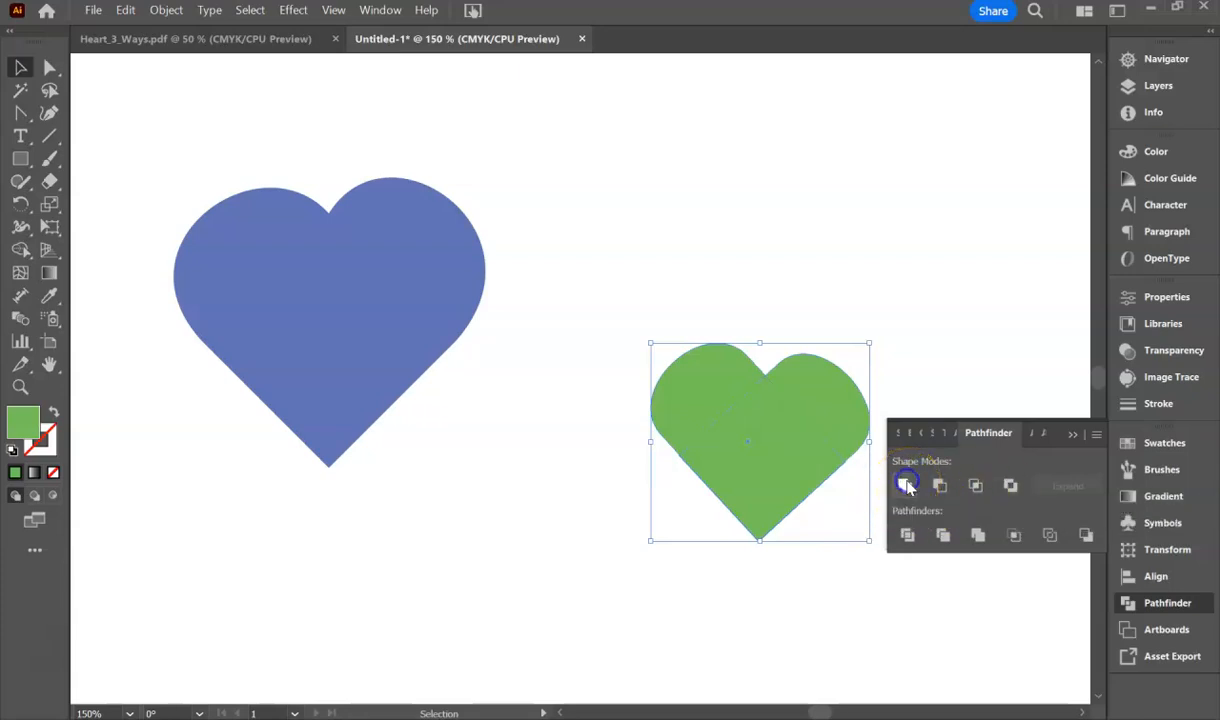
Move the merged green heart onto the larger blue heart and center it inside the blue outline
left_click(680, 590)
left_click_drag(745, 465, 331, 333)
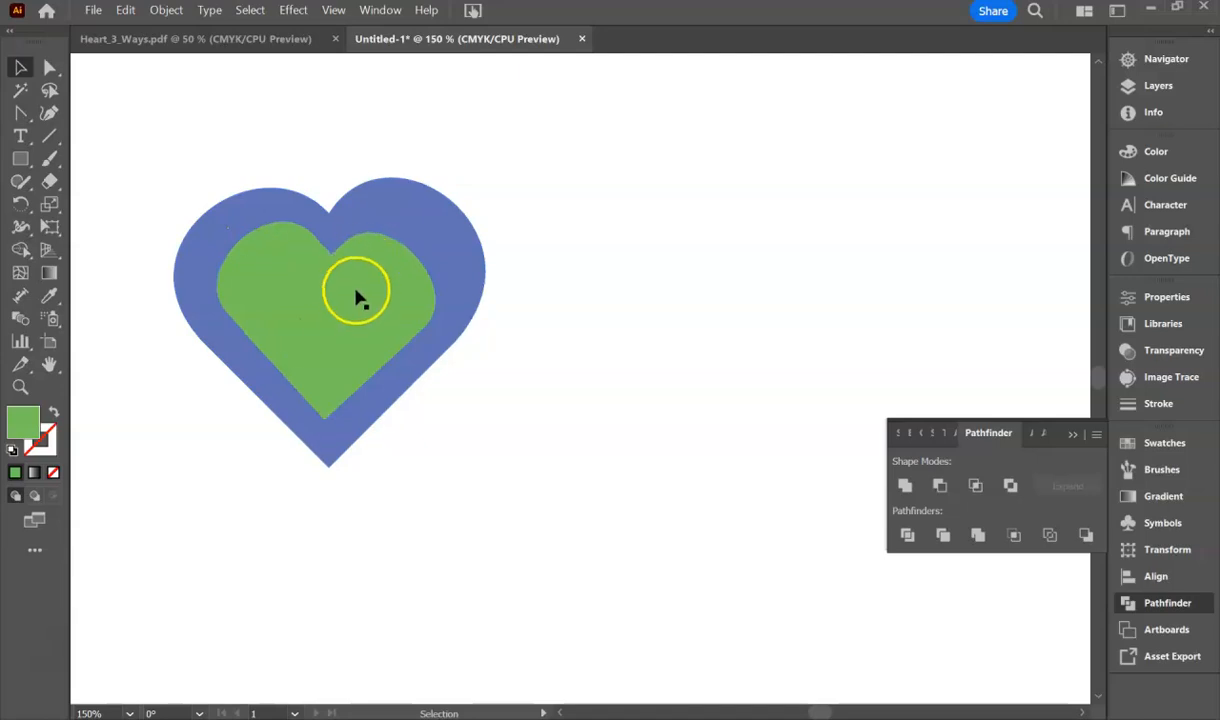
mouse_move(336, 308)
left_mouse_down()
mouse_move(787, 308)
mouse_move(624, 362)
mouse_move(354, 298)
mouse_move(337, 316)
left_mouse_up()
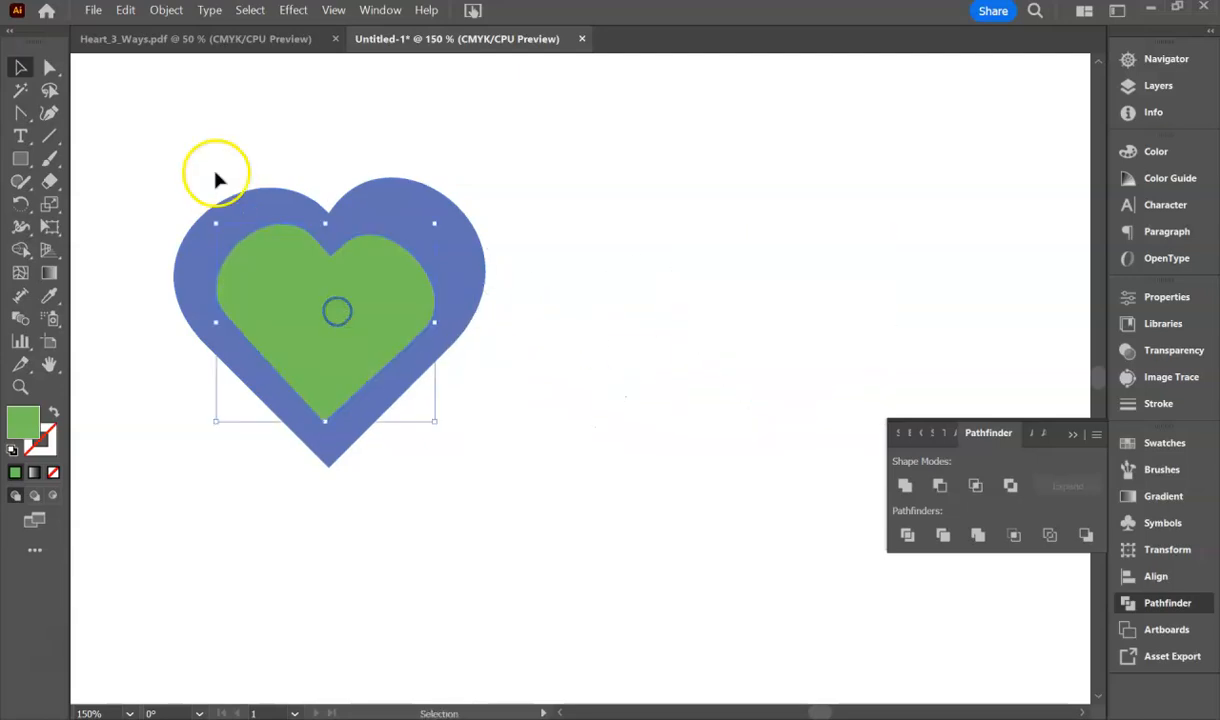
Cut the green heart's shape out of the blue heart with Pathfinder Minus Front
left_click_drag(170, 108, 665, 563)
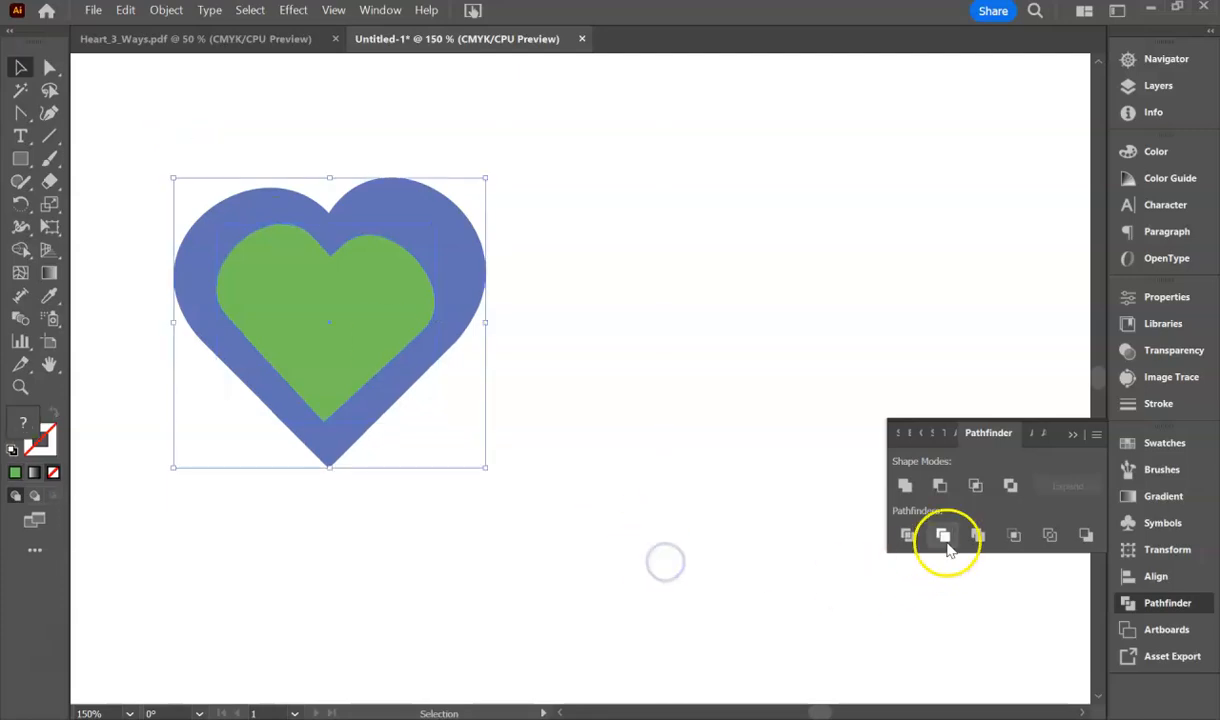
left_click(944, 486)
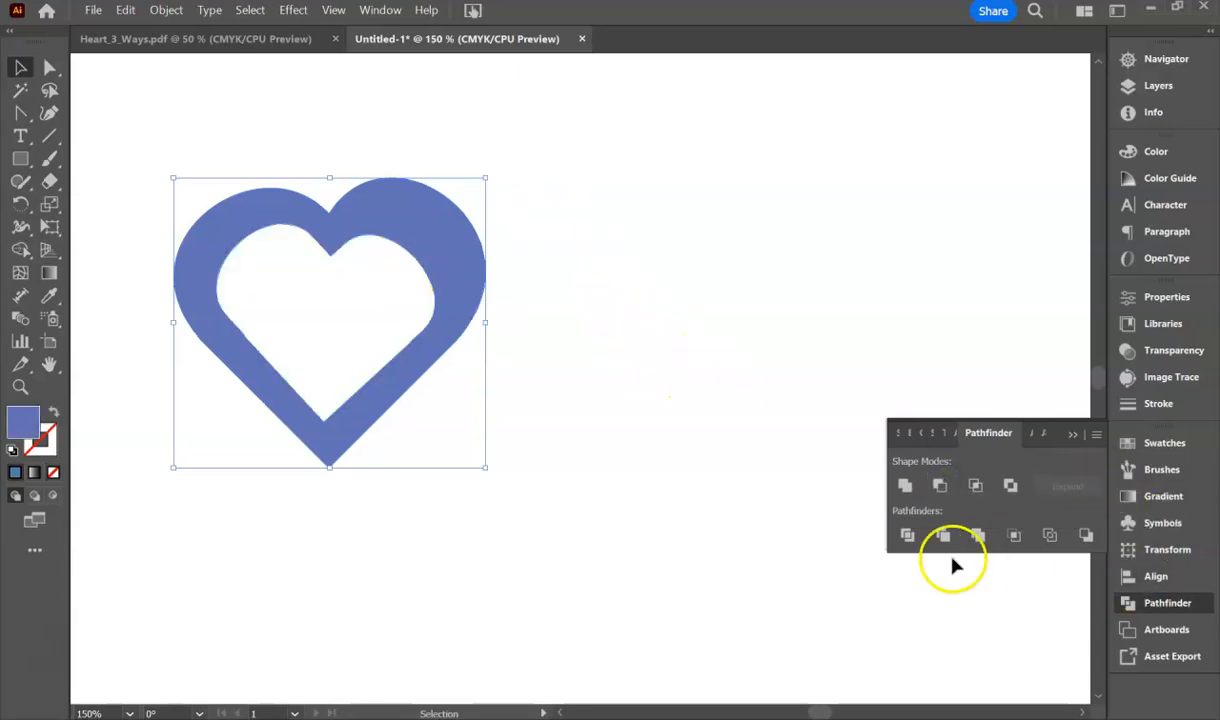
left_click(741, 312)
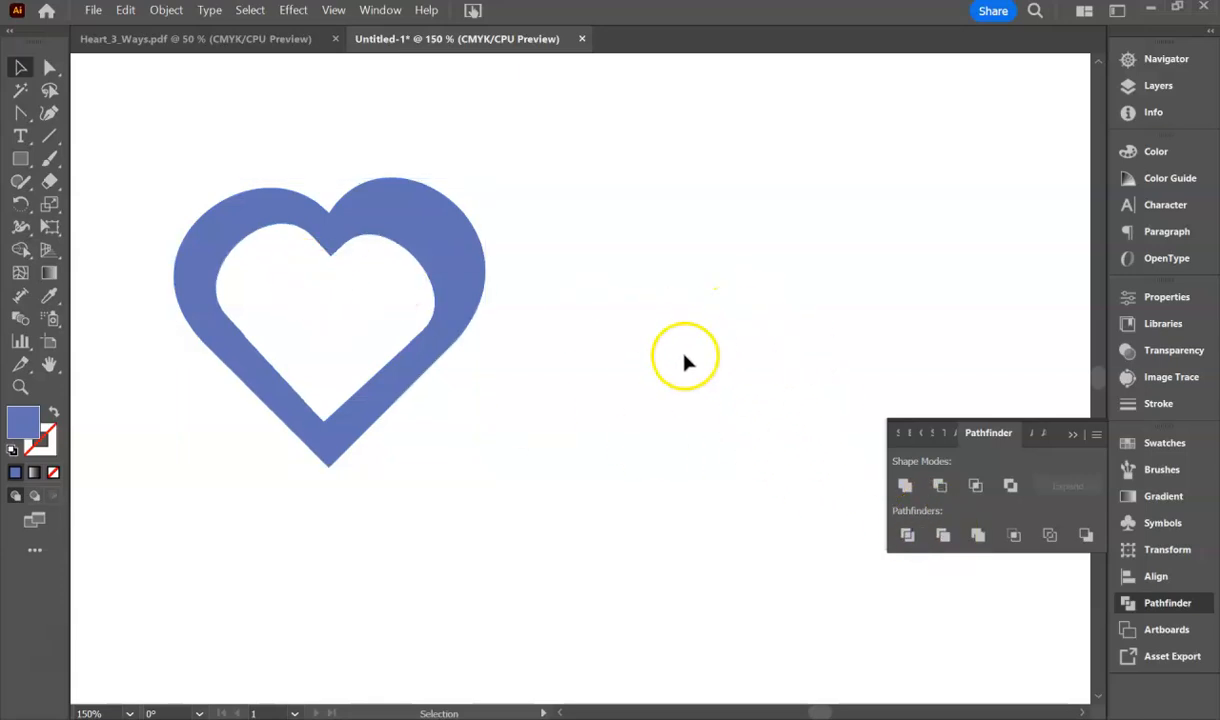
Paint pink freehand Paintbrush strokes that weave like a ribbon through the opening of the hollow blue heart
left_click(49, 158)
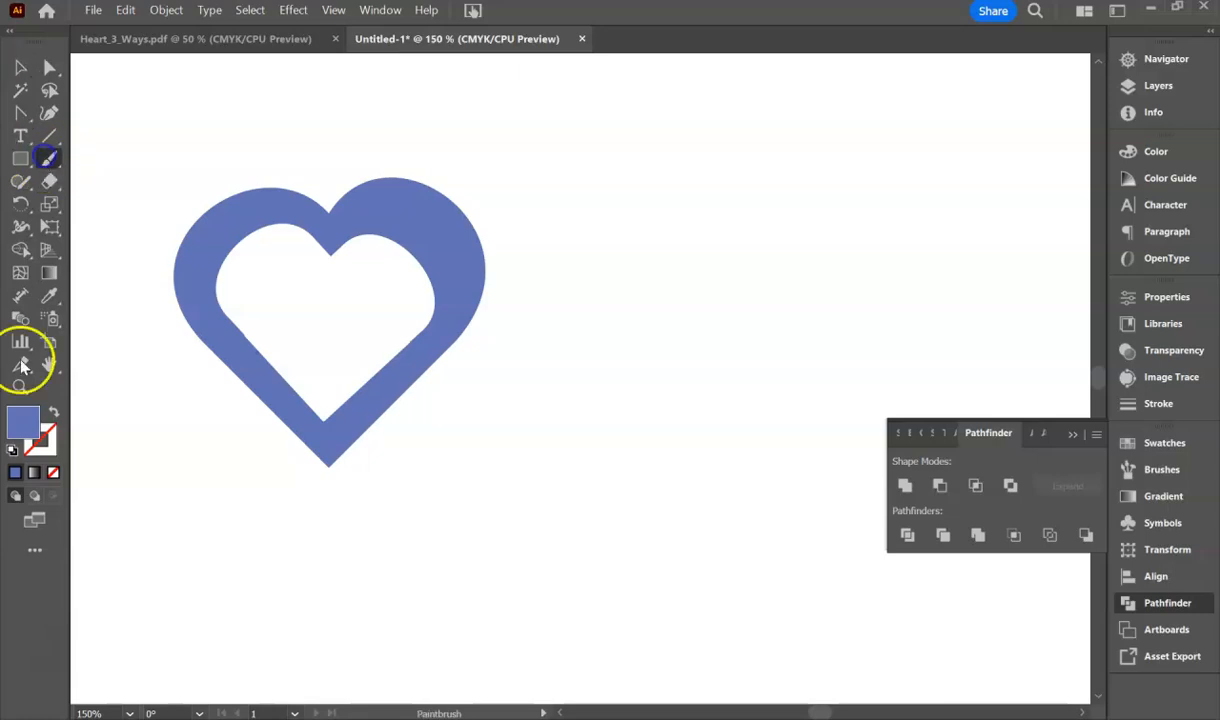
double_click(22, 420)
left_click(635, 288)
left_click(575, 264)
left_click(785, 255)
mouse_move(183, 125)
left_mouse_down()
mouse_move(182, 199)
mouse_move(201, 243)
left_mouse_up()
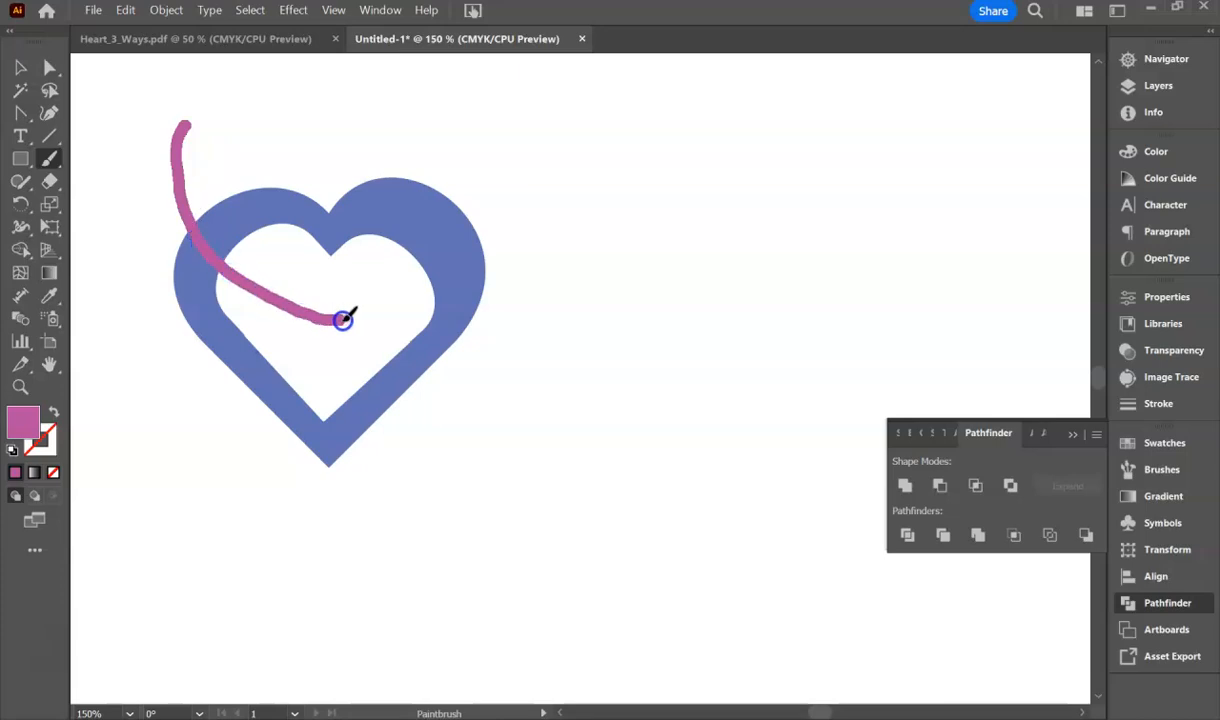
left_click_drag(419, 322, 426, 325)
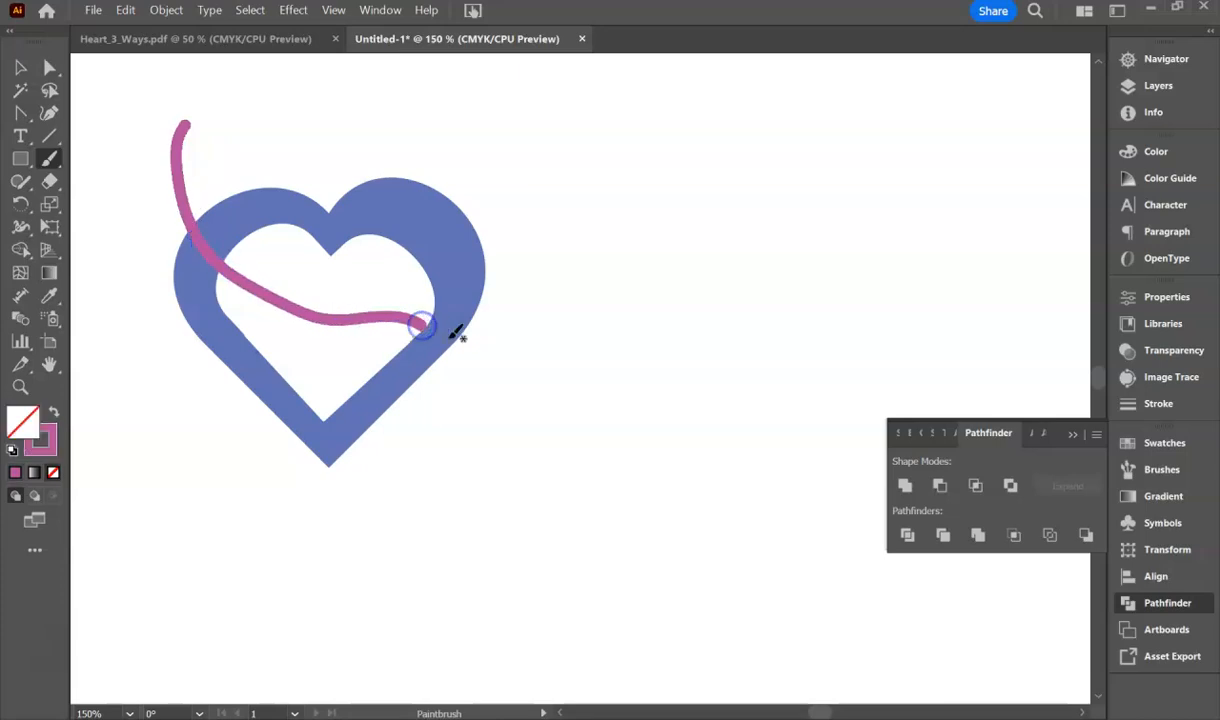
mouse_move(500, 446)
left_mouse_down()
mouse_move(617, 469)
mouse_move(645, 424)
mouse_move(595, 316)
left_mouse_up()
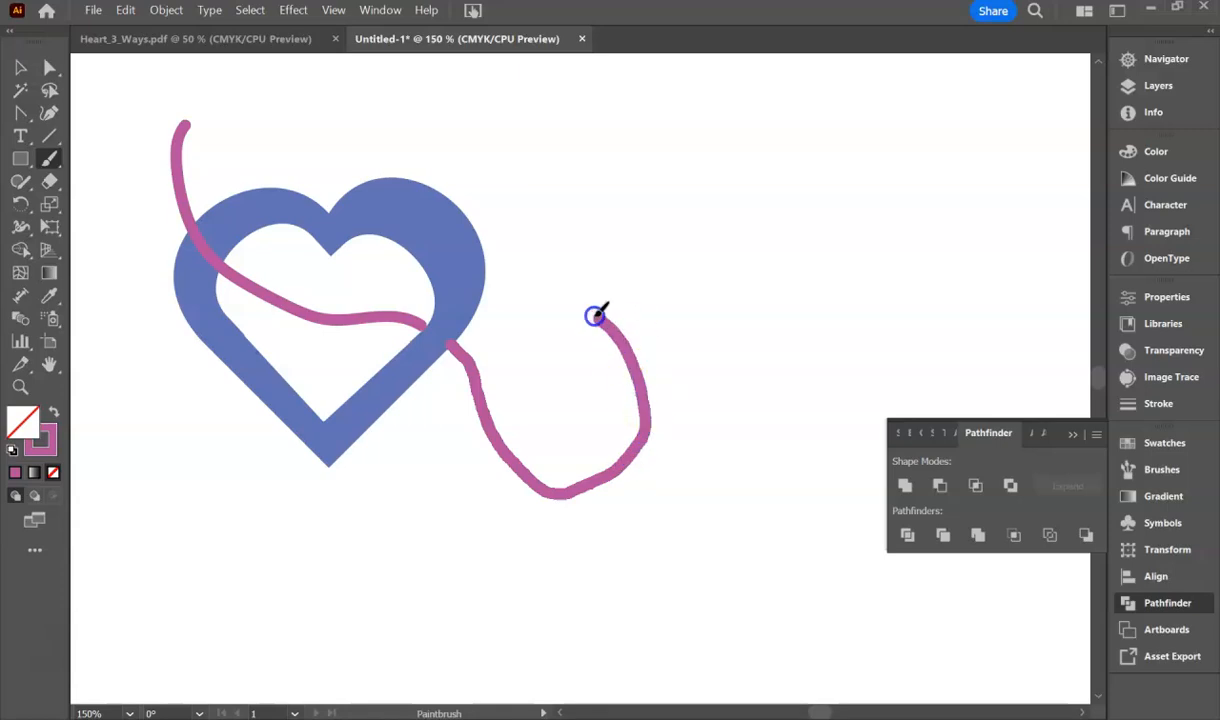
left_click_drag(421, 309, 284, 260)
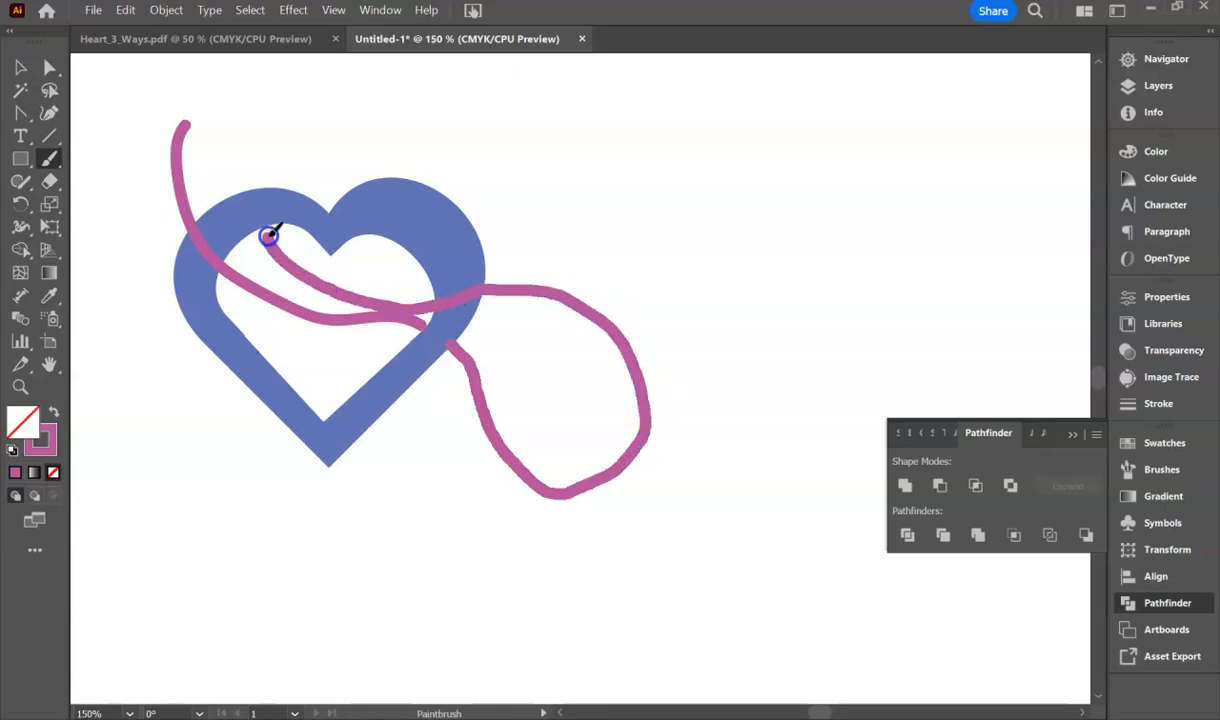
mouse_move(276, 190)
left_mouse_down()
mouse_move(326, 127)
mouse_move(366, 107)
left_mouse_up()
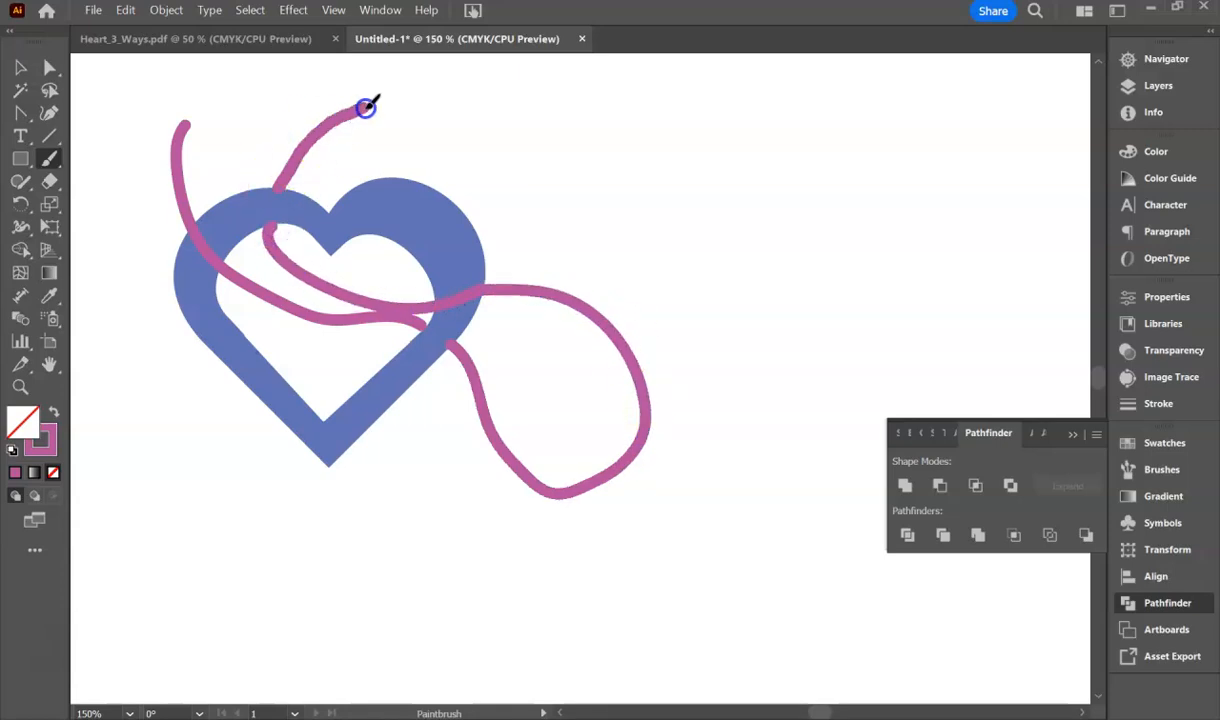
Undo the pink brush strokes and the Minus Front cut
left_click(20, 67)
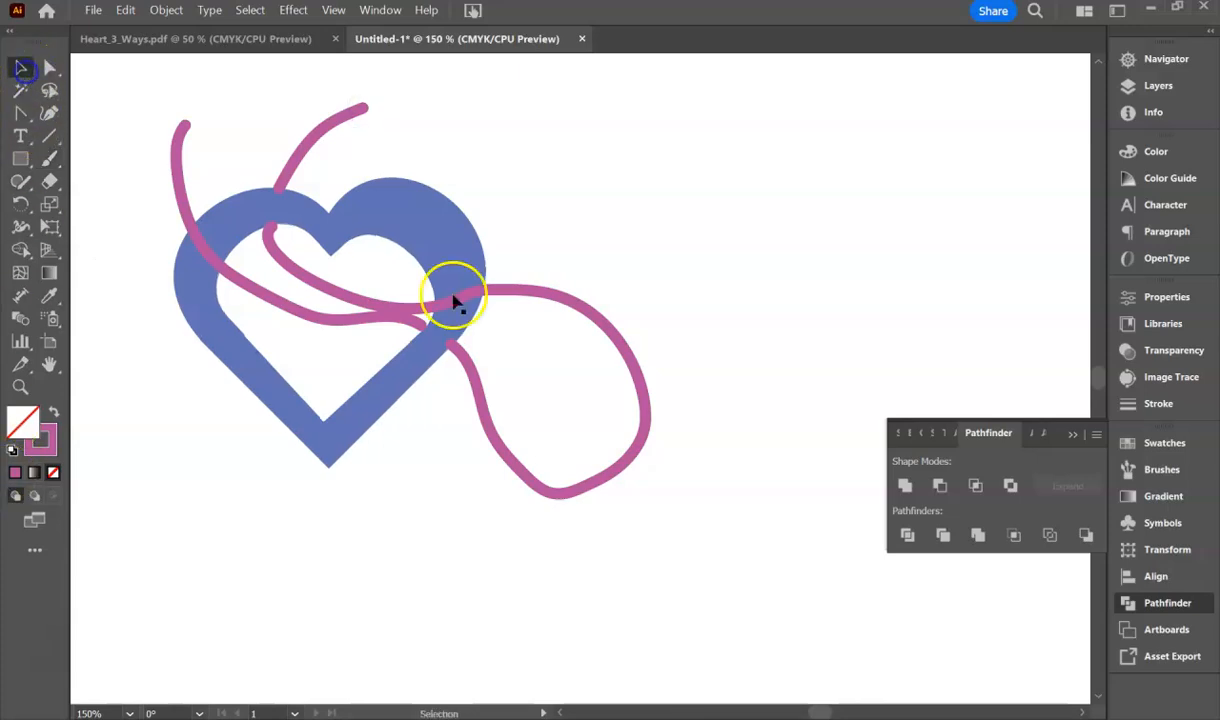
key("ctrl+z")
key("ctrl+z")
key("ctrl+z")
key("ctrl+z")
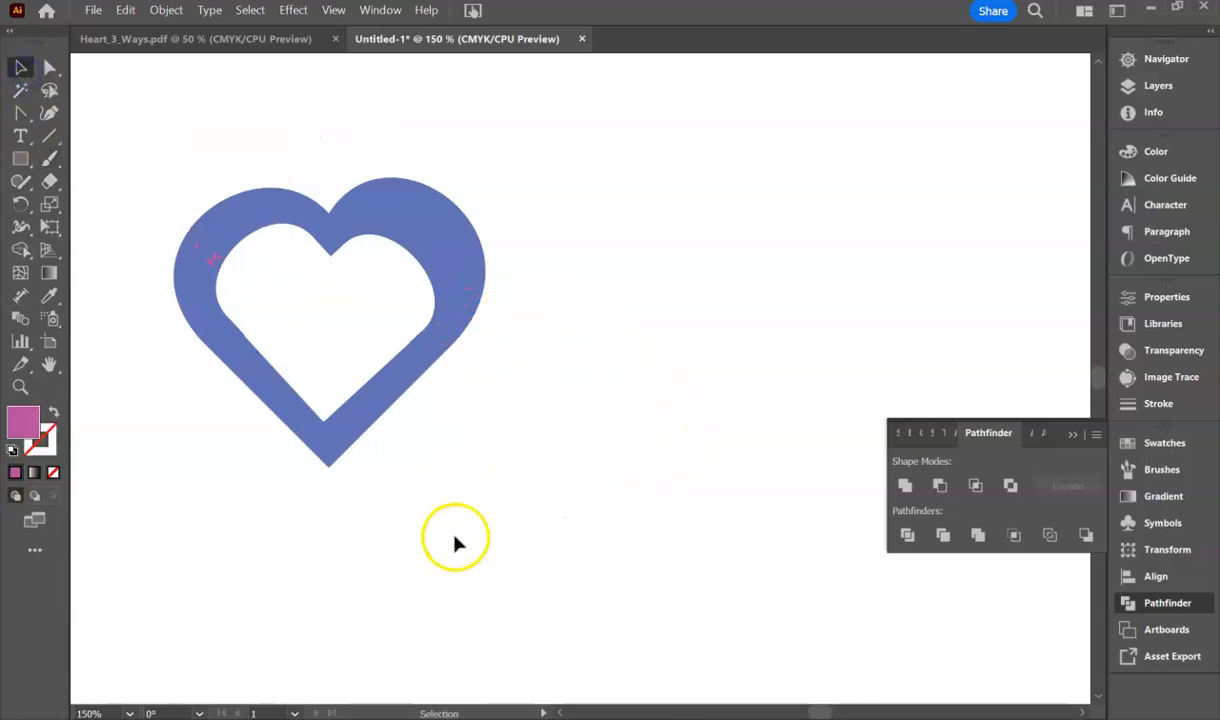
key("ctrl+z")
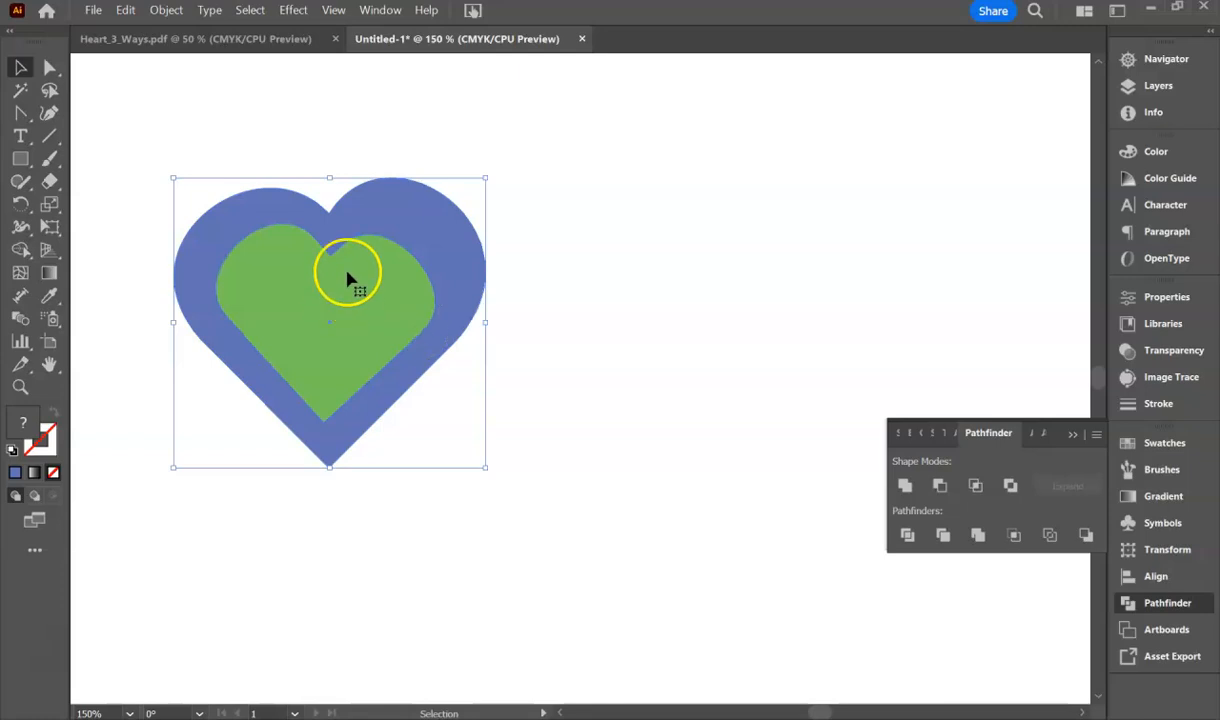
Float Heart_3_Ways.pdf in its own window and examine the "Shape + Heart + Minus Front + Unite" method and its gradient example
left_click_drag(262, 36, 264, 58)
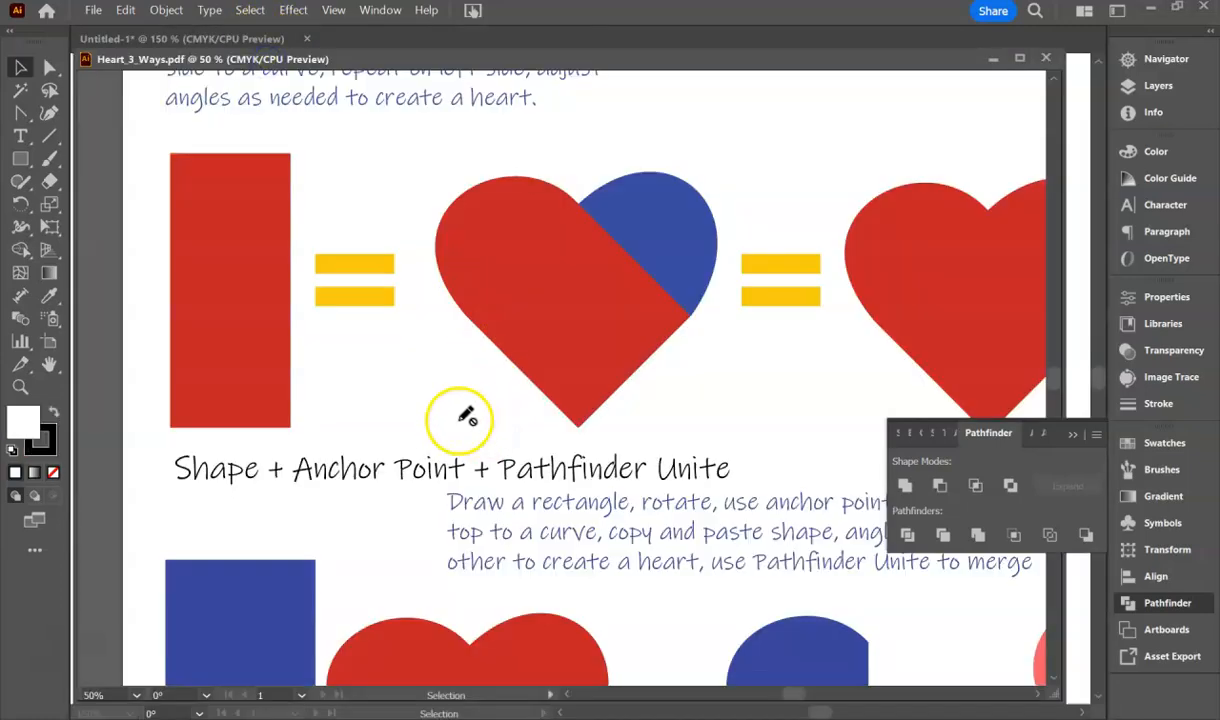
scroll(450, 405, "down", 2)
scroll(450, 405, "down", 5)
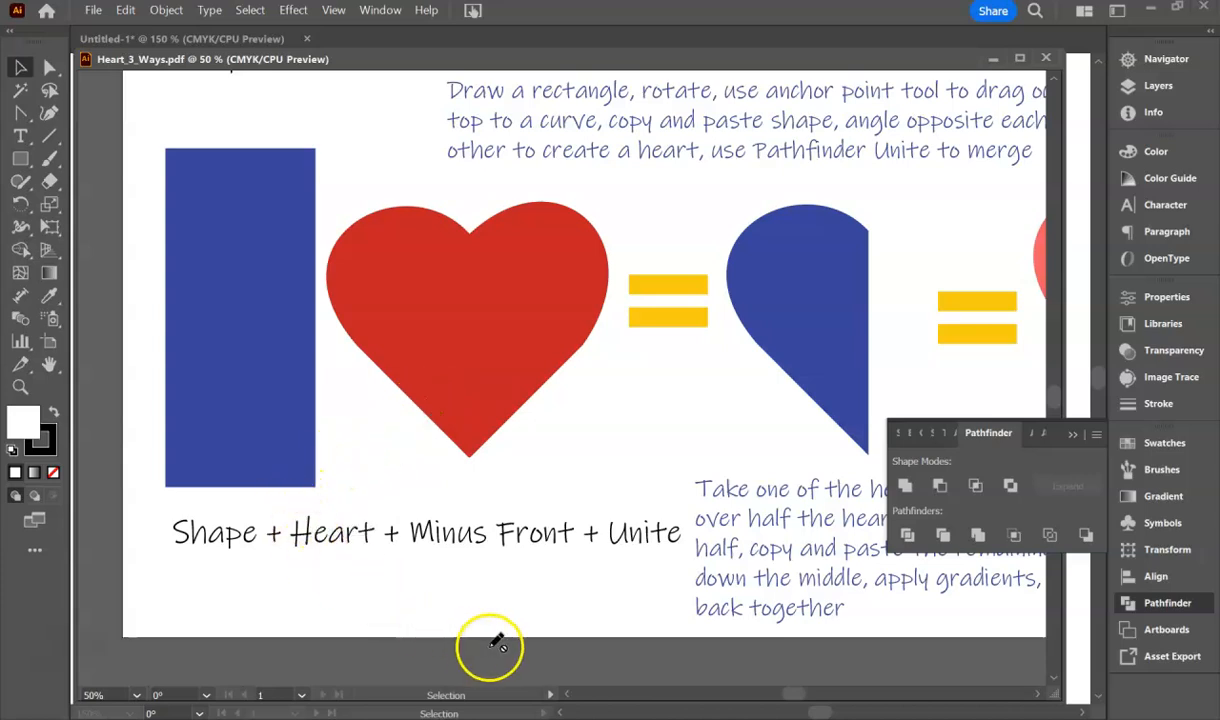
left_click_drag(795, 696, 817, 702)
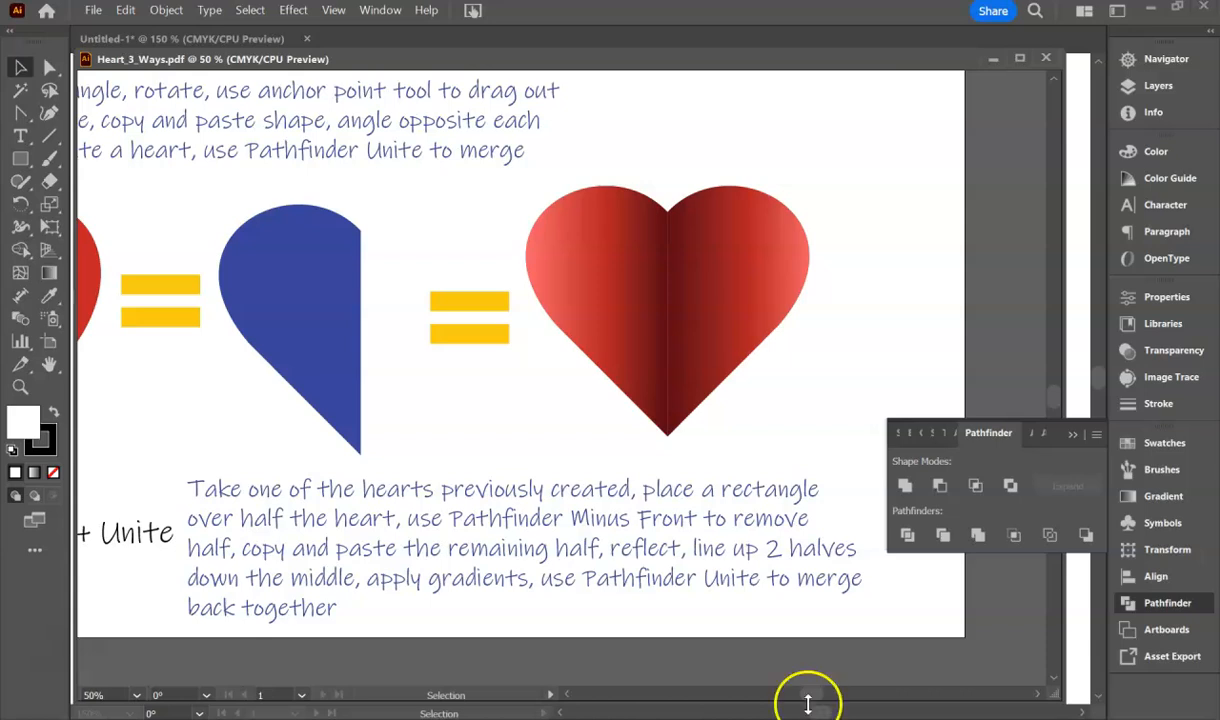
Create a new blank 8 x 11 in print document in CMYK Color
left_click(190, 38)
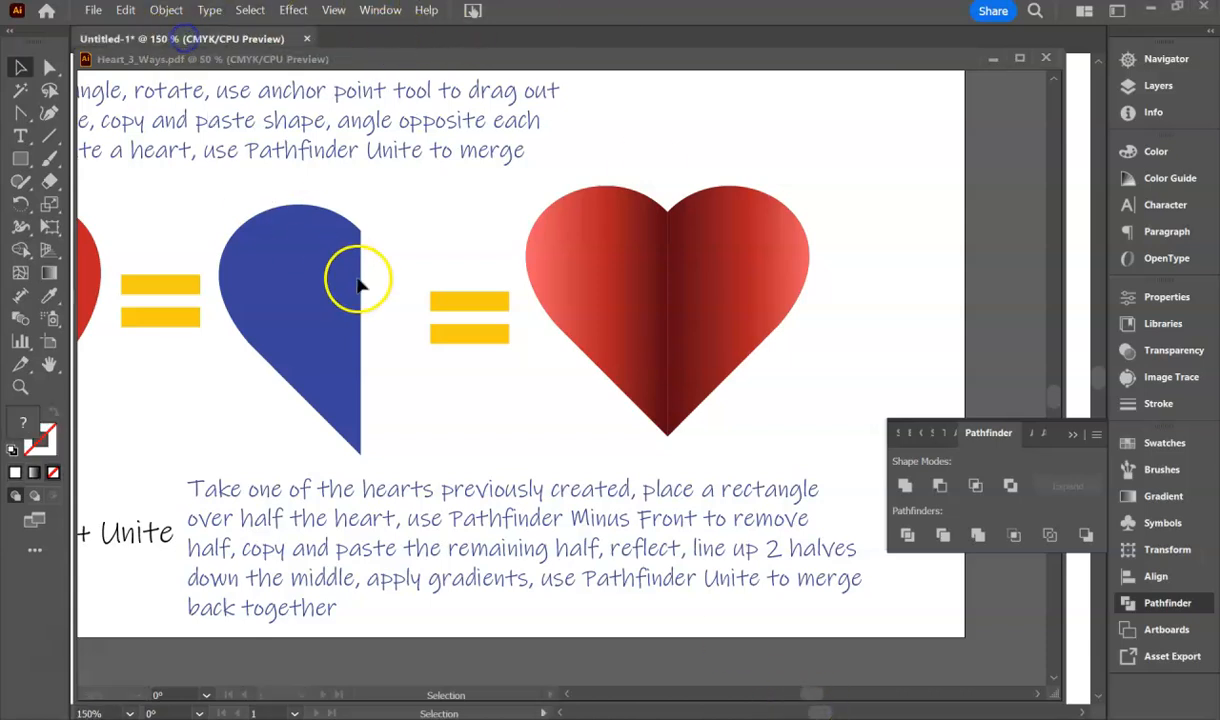
left_click(247, 39)
left_click(430, 41)
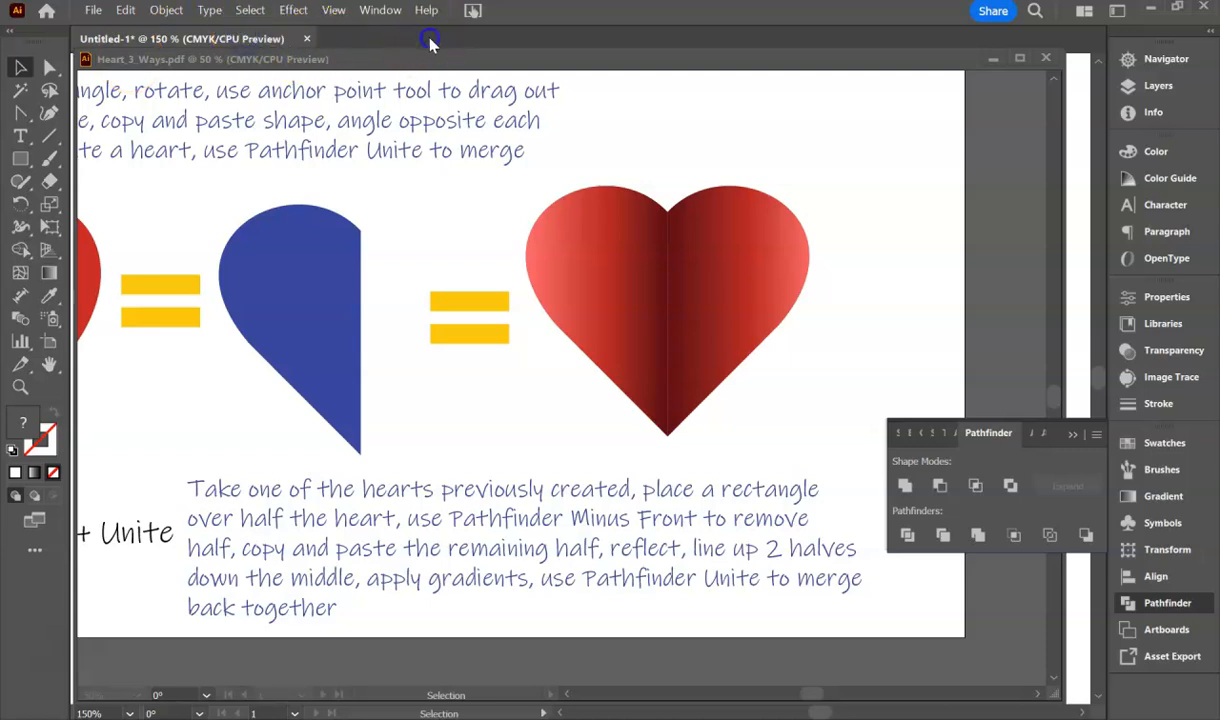
left_click(95, 10)
left_click(125, 28)
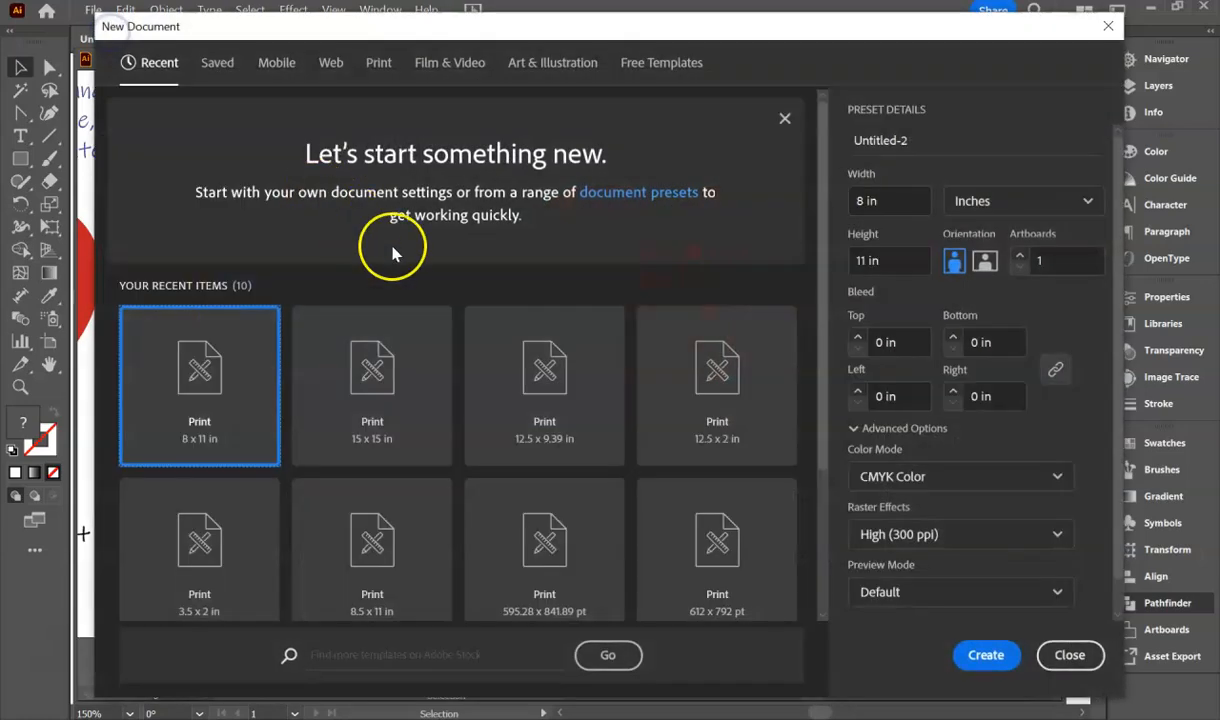
left_click(990, 656)
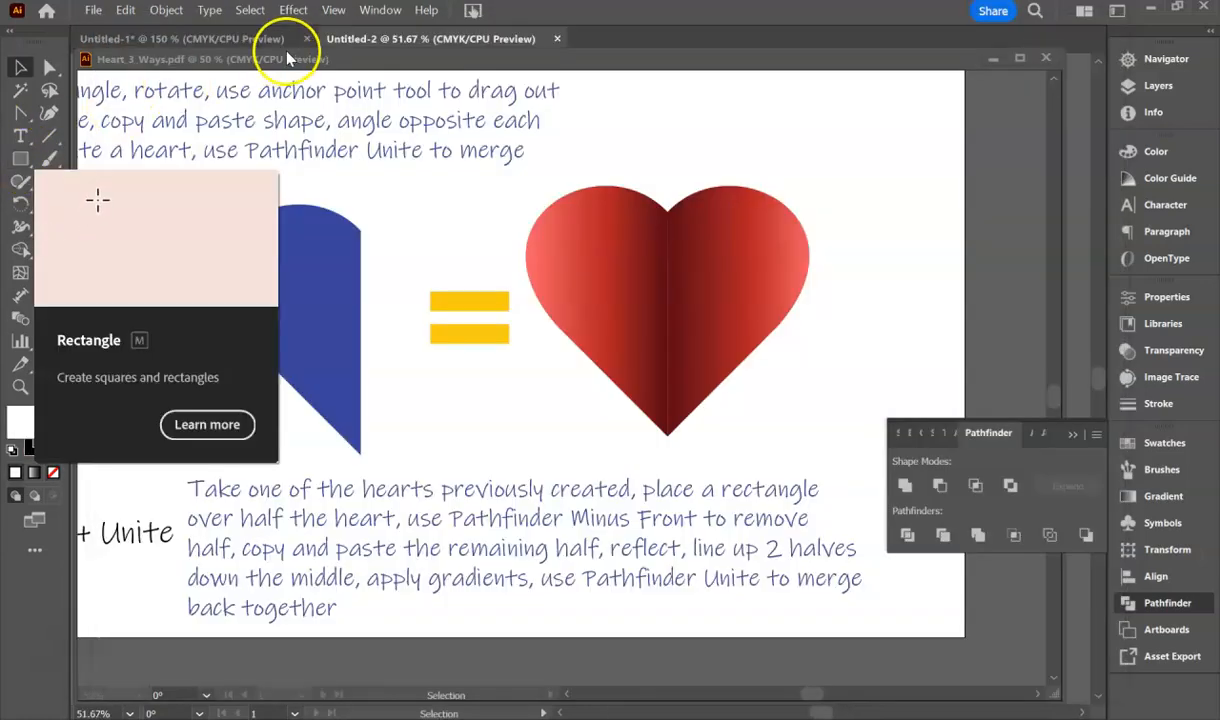
Move the floating Heart_3_Ways.pdf window clear of the document tabs and dock it as a tab beside the other documents
left_click(366, 37)
left_click(231, 40)
left_click(362, 37)
left_click_drag(509, 50, 528, 182)
left_click(241, 48)
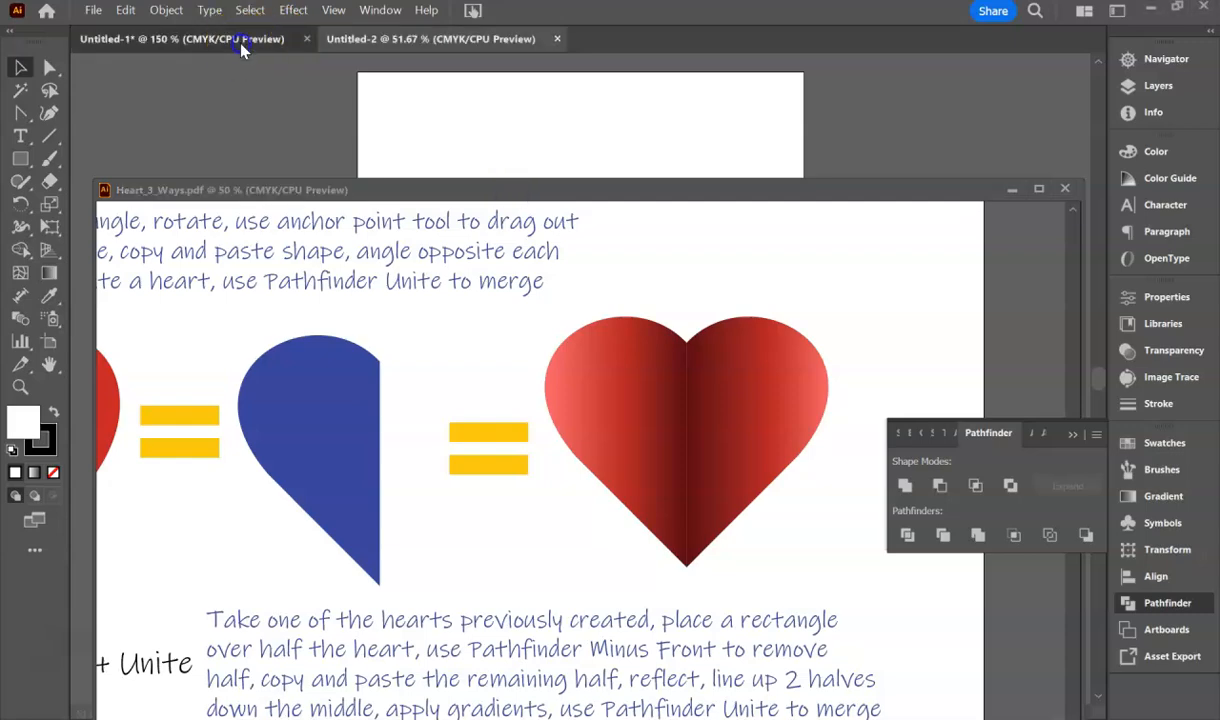
left_click(485, 136)
left_click_drag(485, 193, 580, 44)
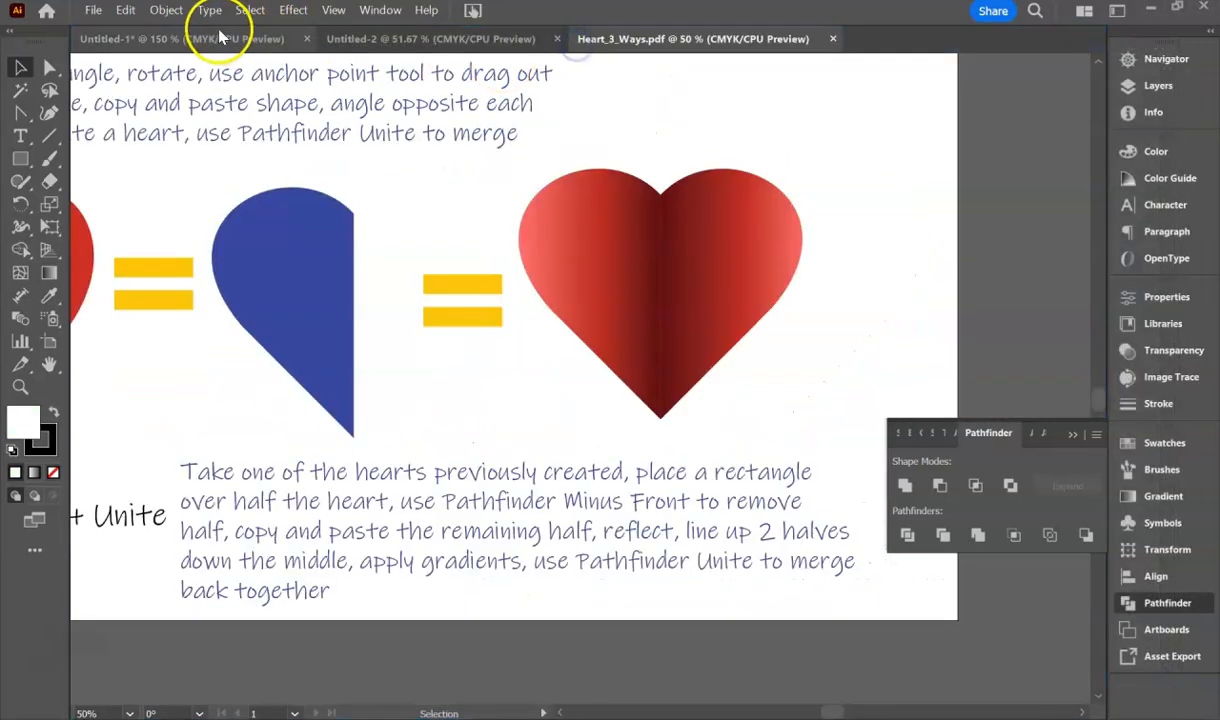
Return to the Untitled-1 document and move the green heart off the blue heart into the empty space beside it
left_click(222, 37)
left_click_drag(333, 338, 704, 290)
left_click(555, 405)
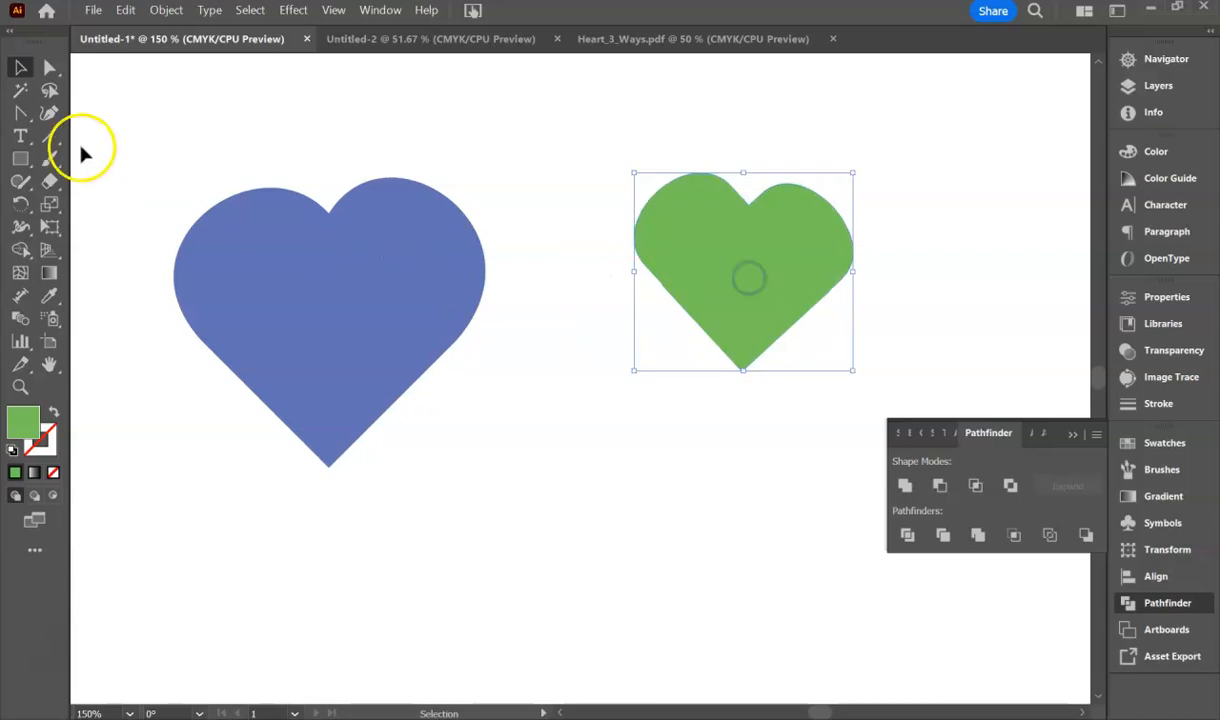
left_click(20, 158)
double_click(36, 425)
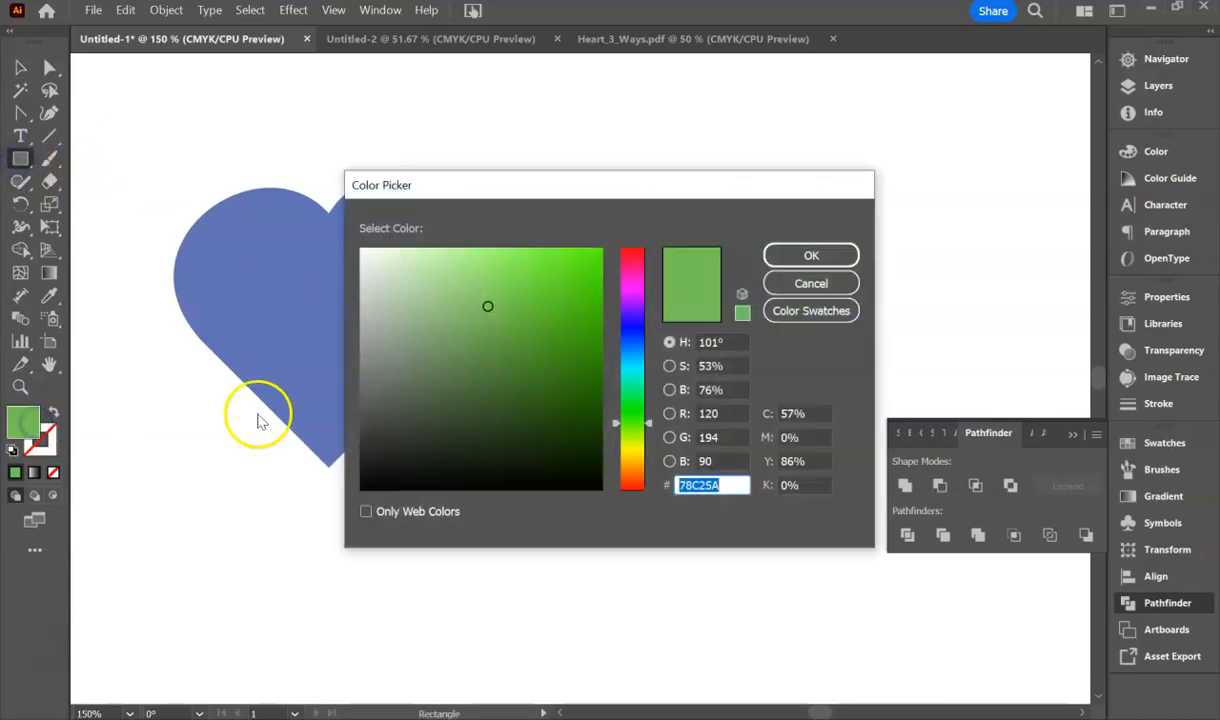
left_click(632, 356)
left_click(595, 286)
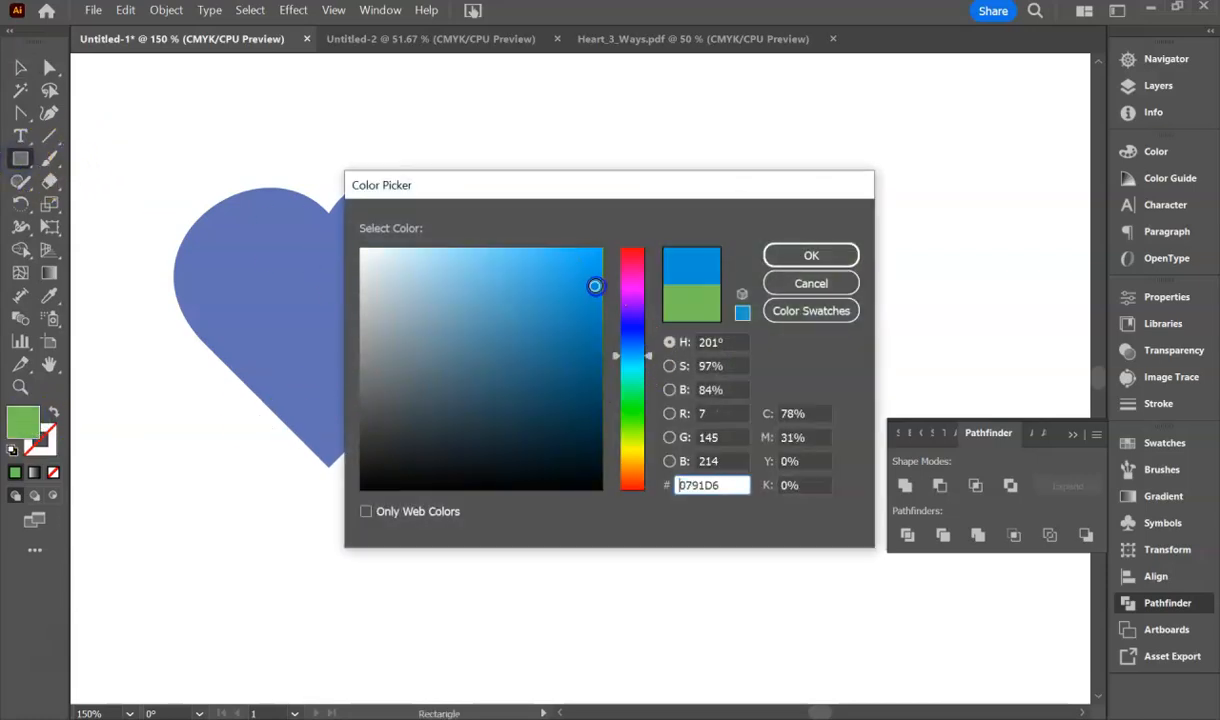
left_click(838, 252)
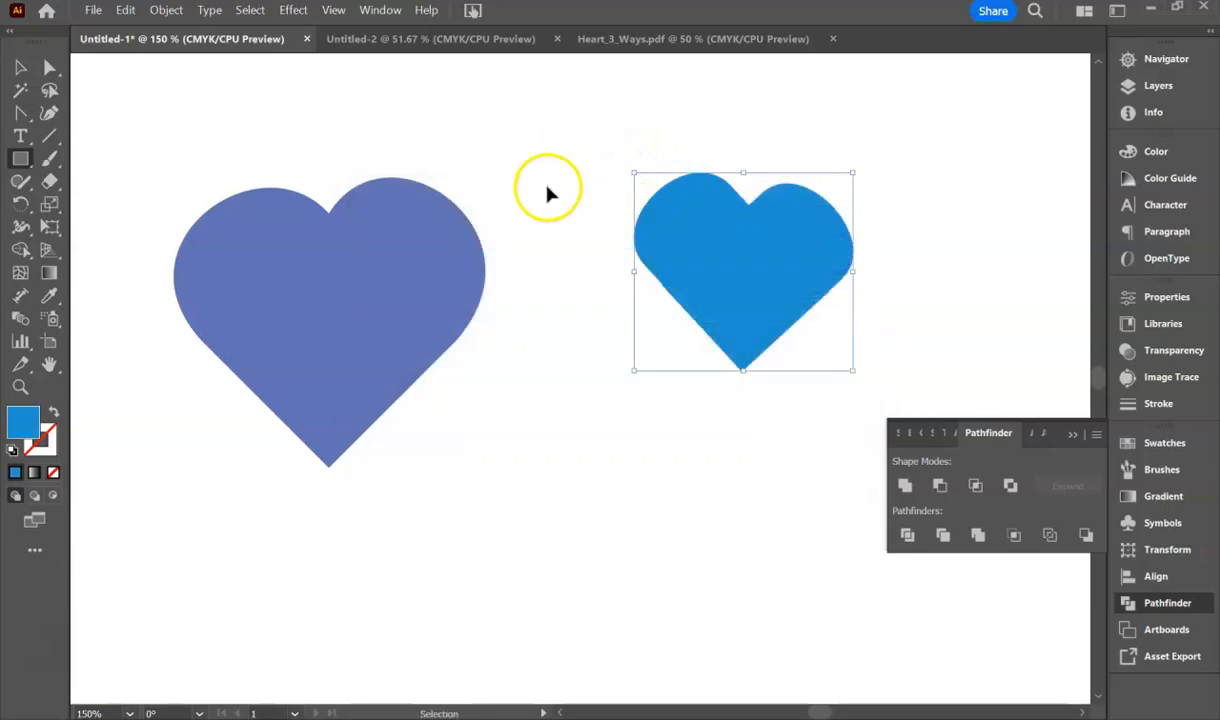
key("ctrl+z")
left_click(20, 67)
left_click(370, 143)
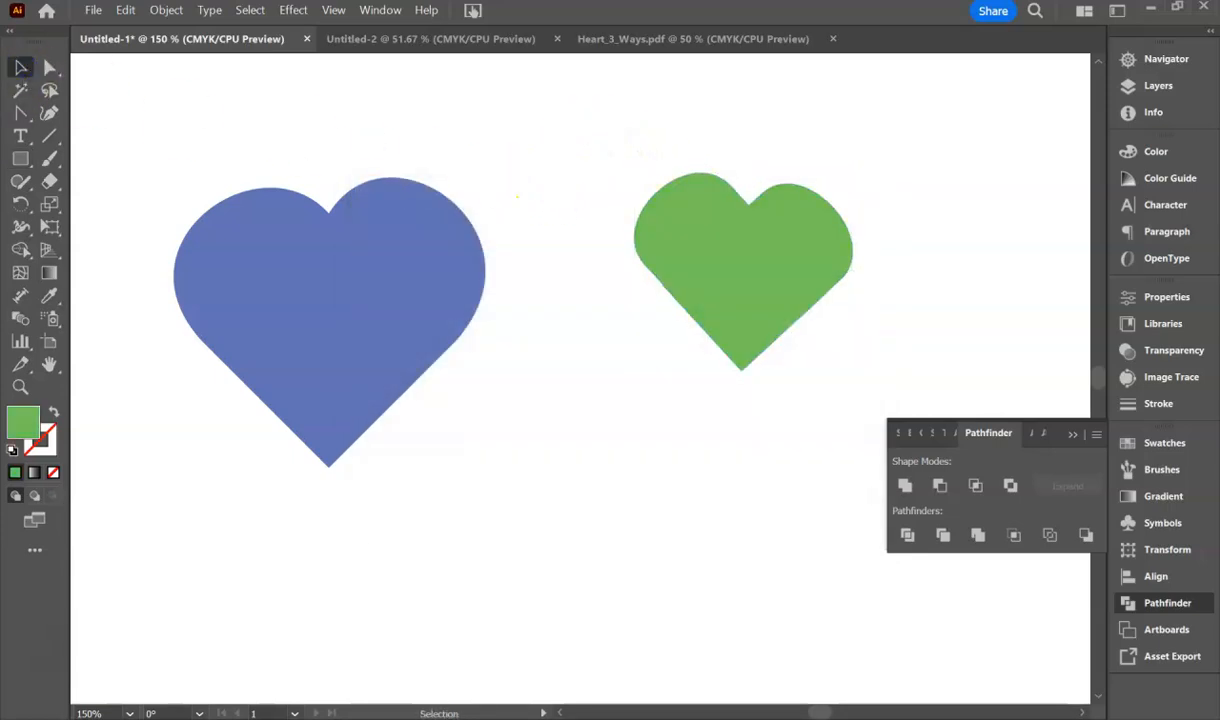
Set a purple fill and draw a tall rectangle covering the left half of the green heart up to its centre line
left_click(20, 158)
left_click(20, 425)
left_click(20, 425)
left_click_drag(640, 380, 640, 307)
left_click(577, 280)
left_click(805, 256)
left_click_drag(582, 135, 750, 427)
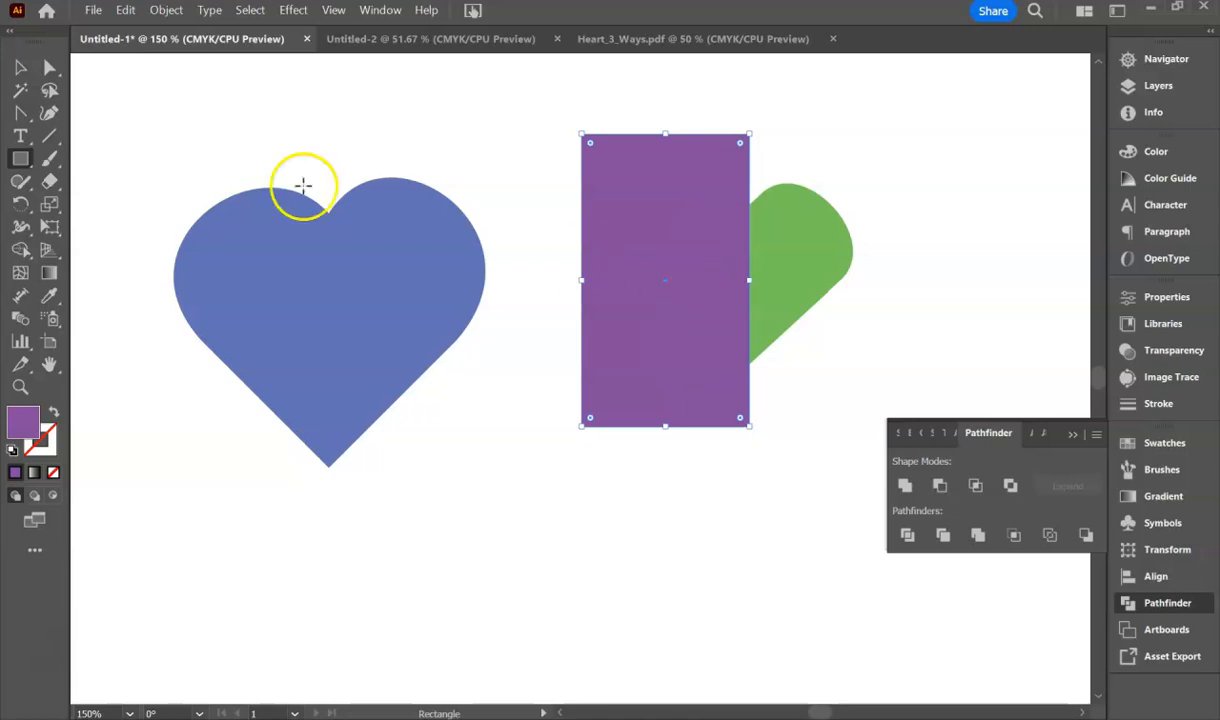
Cut the purple rectangle out of the green heart with Pathfinder Minus Front and move the remaining half slightly down and left
left_click(20, 67)
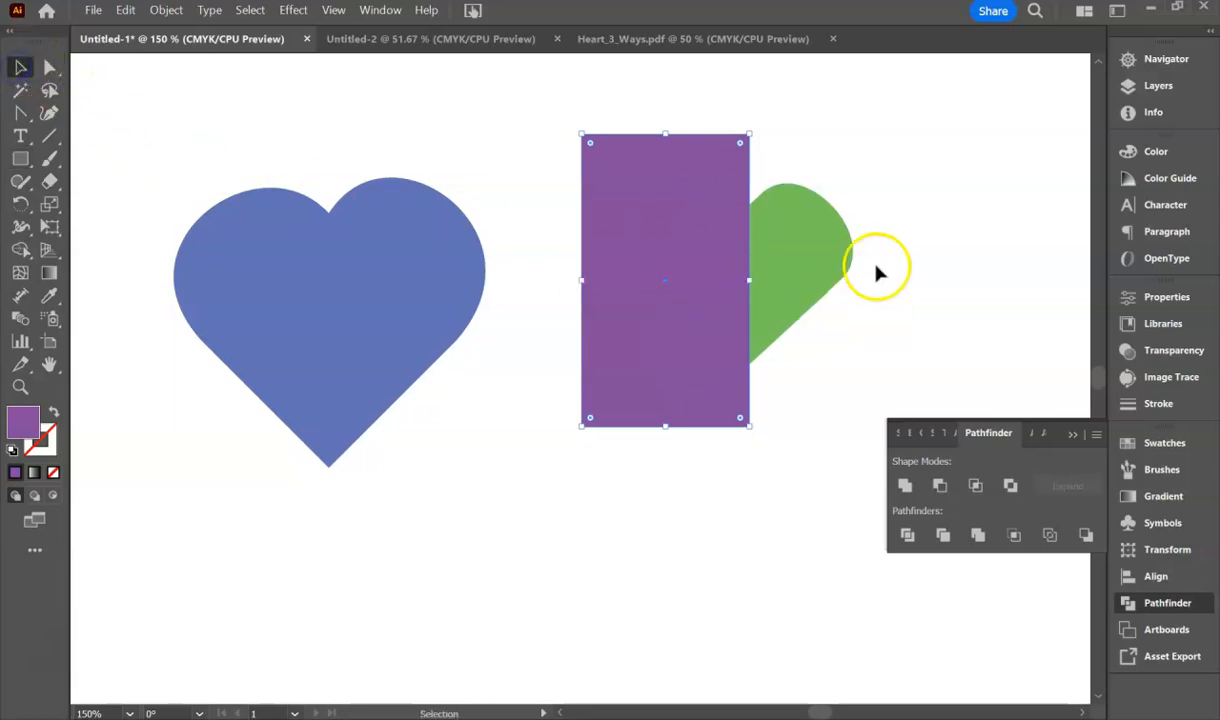
left_click_drag(809, 117, 567, 434)
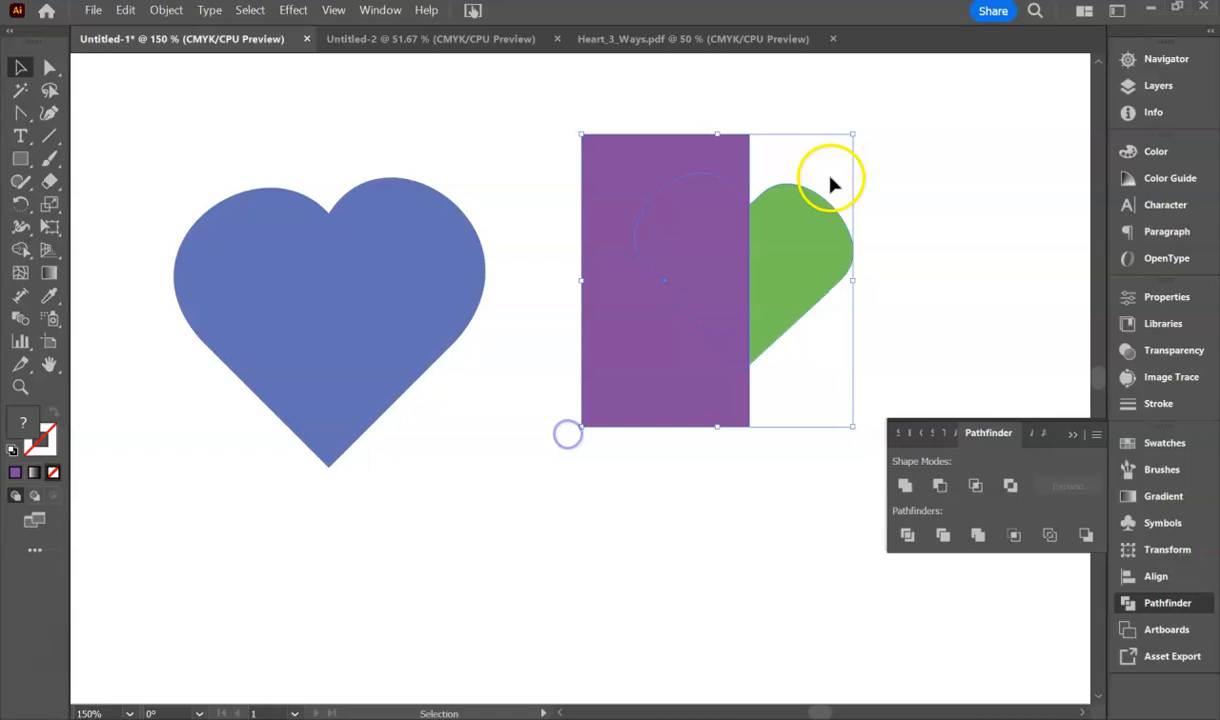
left_click(941, 486)
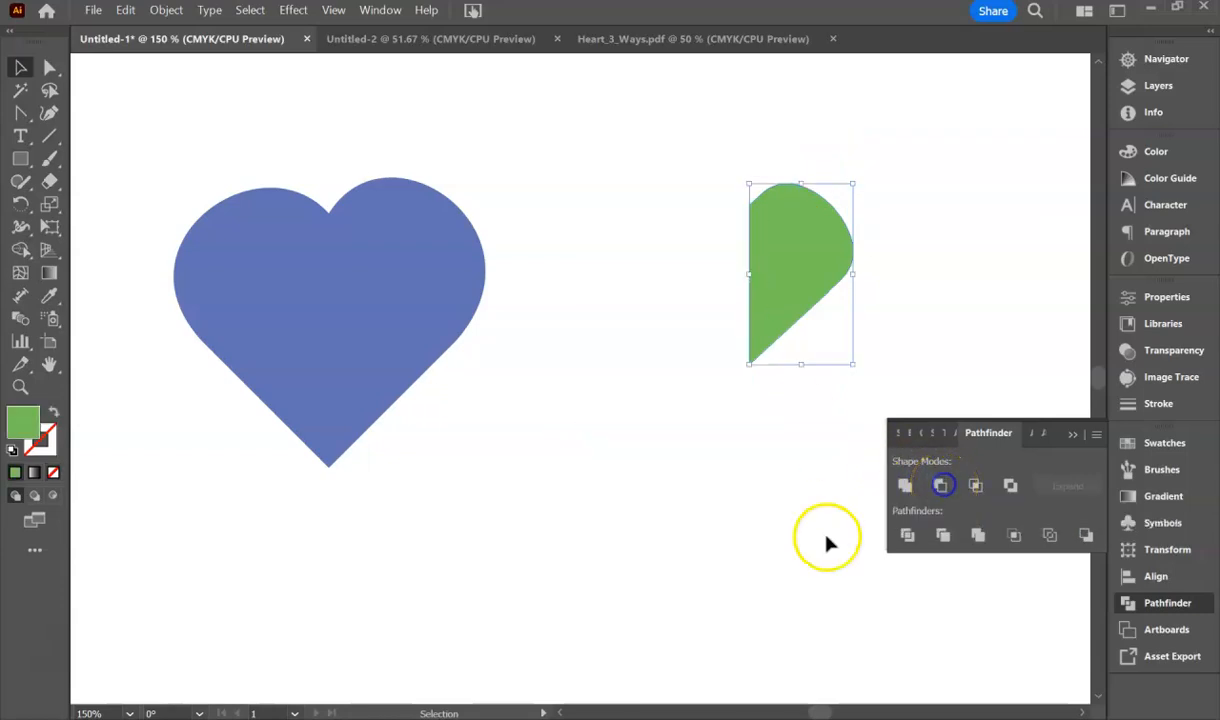
left_click_drag(778, 221, 726, 254)
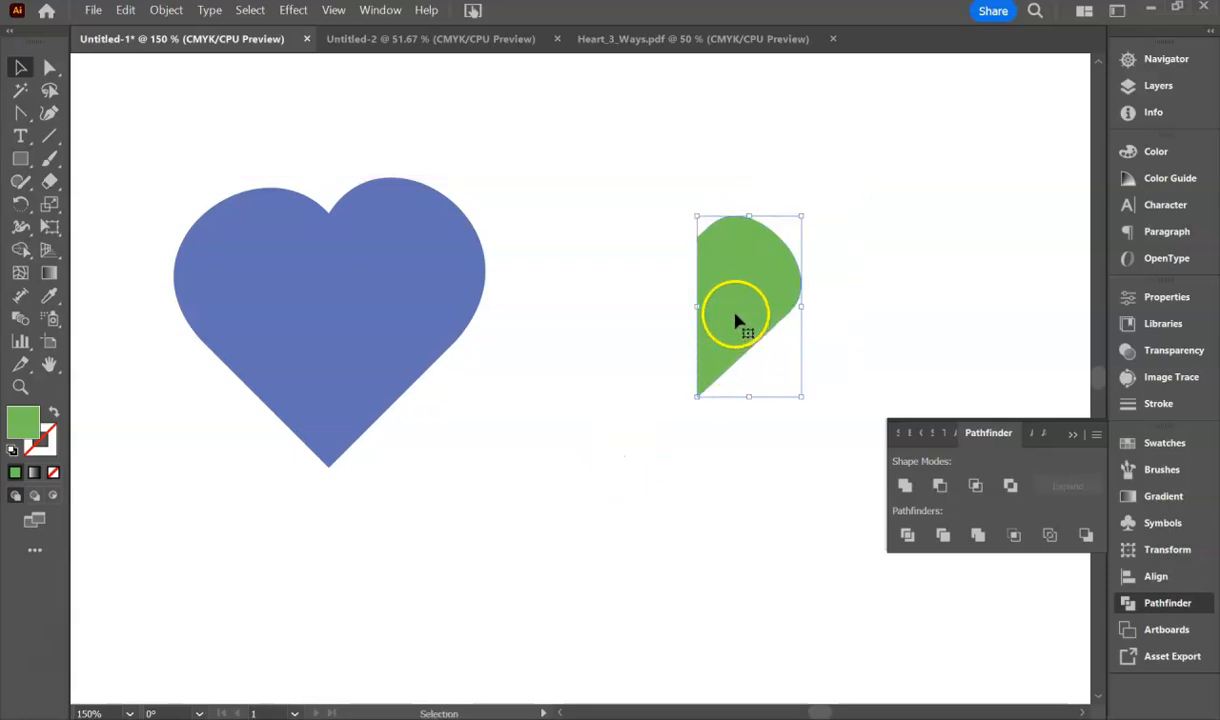
Paste a copy of the green half heart, reflect it across the vertical axis, and join it to the original along the middle
key("ctrl+c")
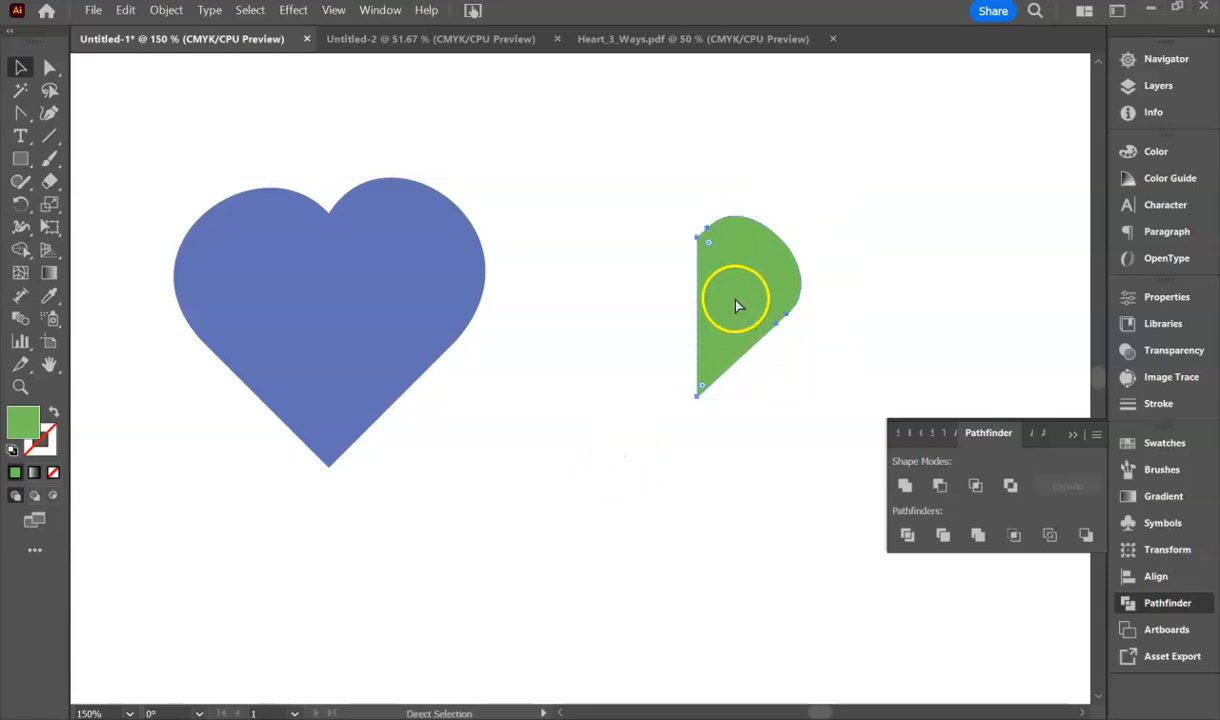
key("ctrl+v")
right_click(573, 366)
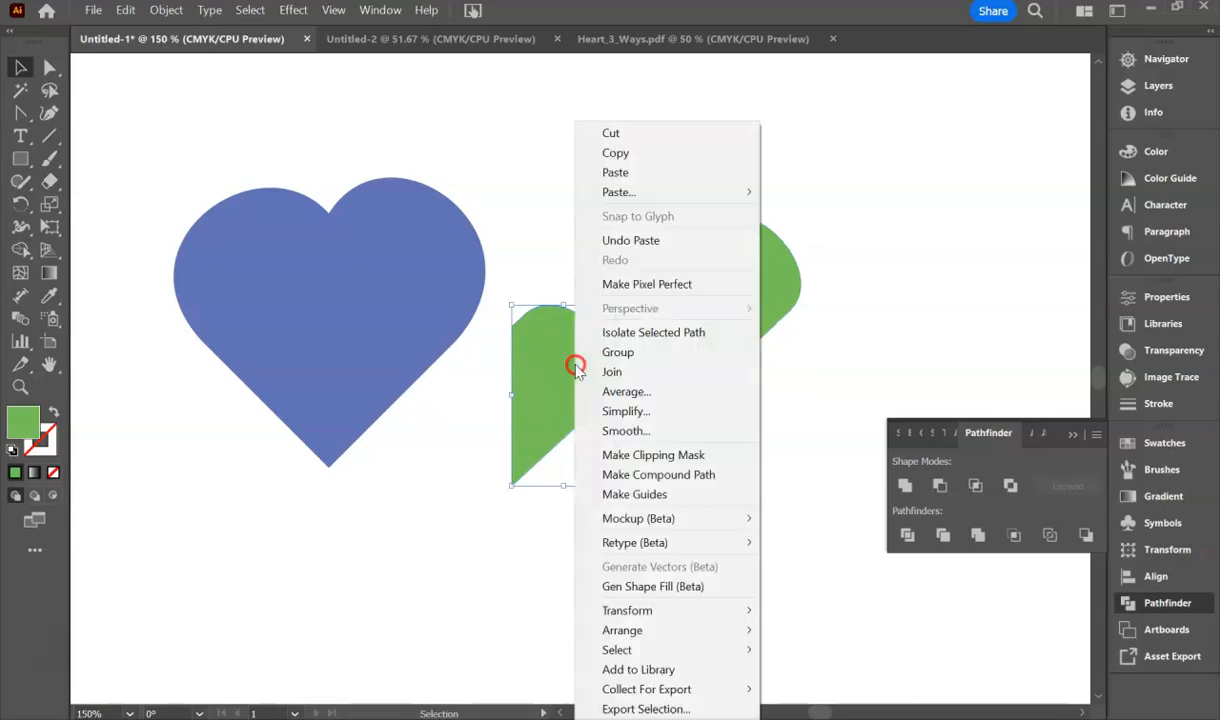
mouse_move(688, 610)
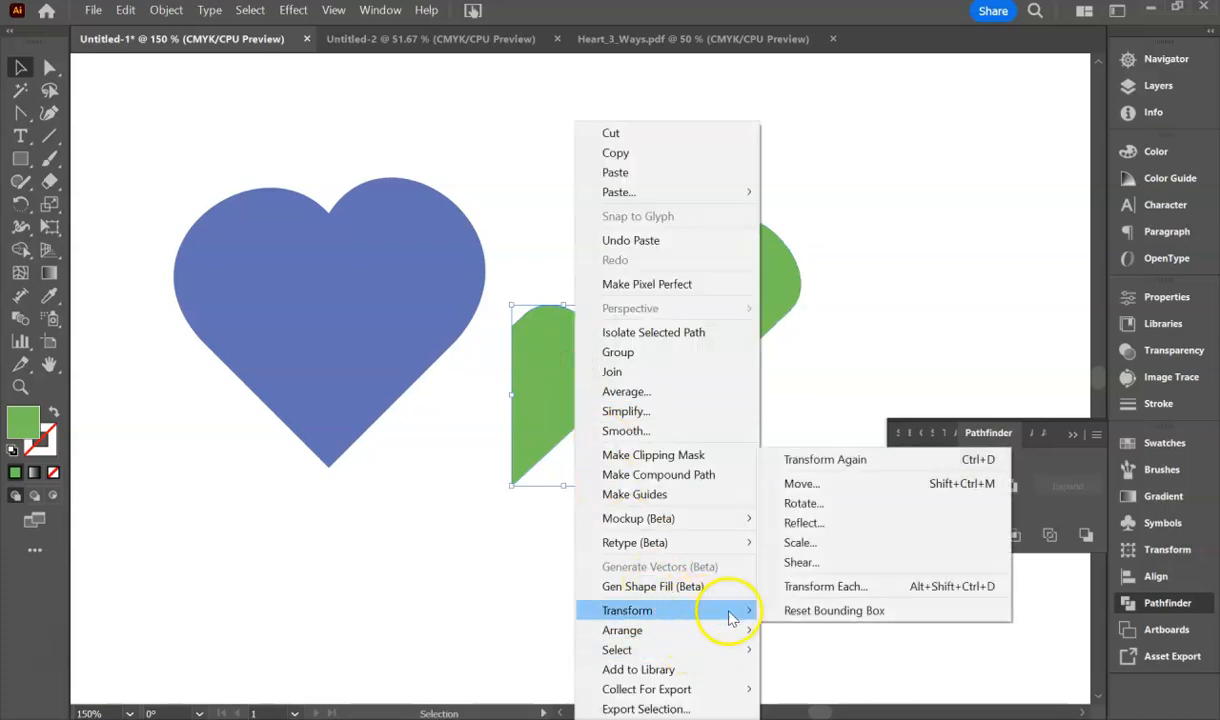
left_click(850, 522)
left_click(640, 488)
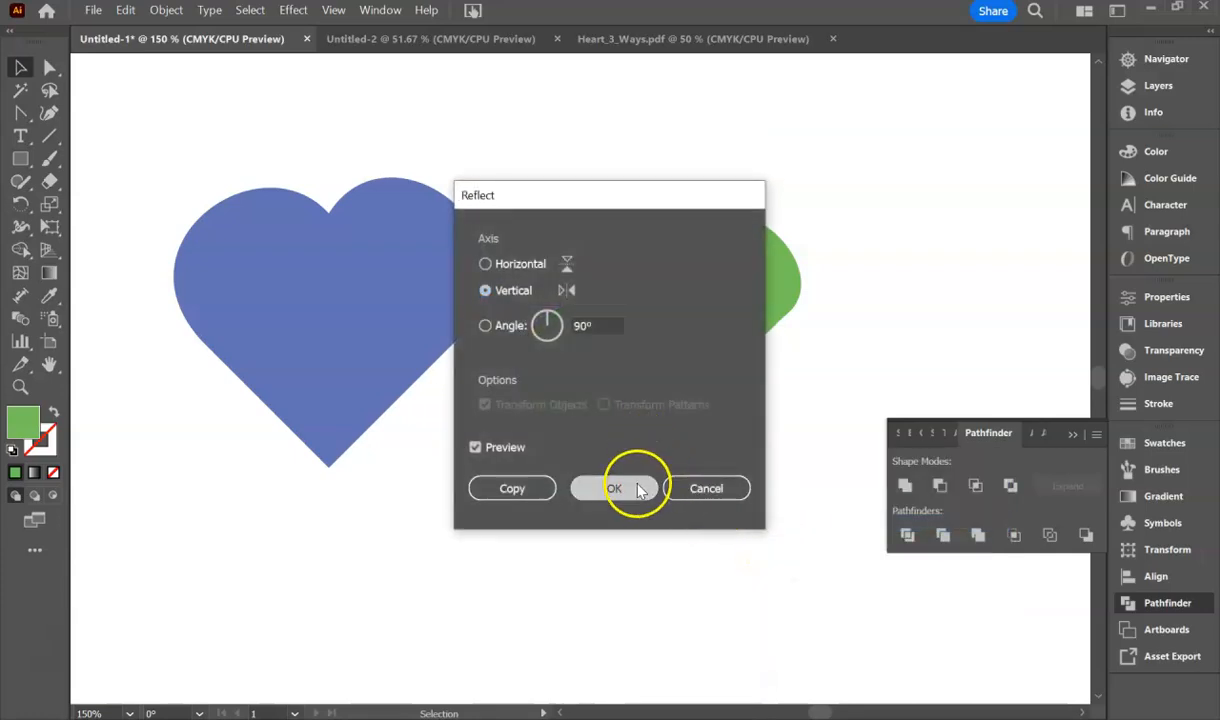
left_click_drag(597, 395, 680, 305)
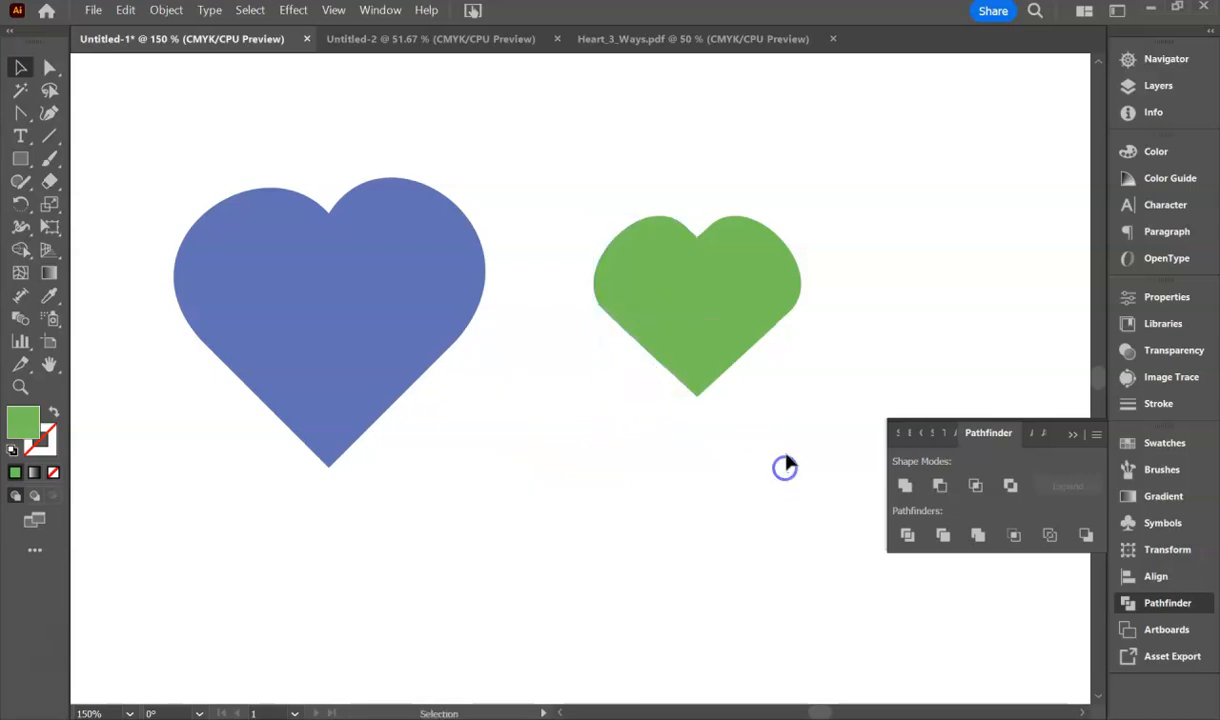
Move the left half slightly away from the right half and give it a white-to-black gradient with the midpoint at 33.6126%
left_click_drag(676, 336, 648, 330)
left_click(658, 304)
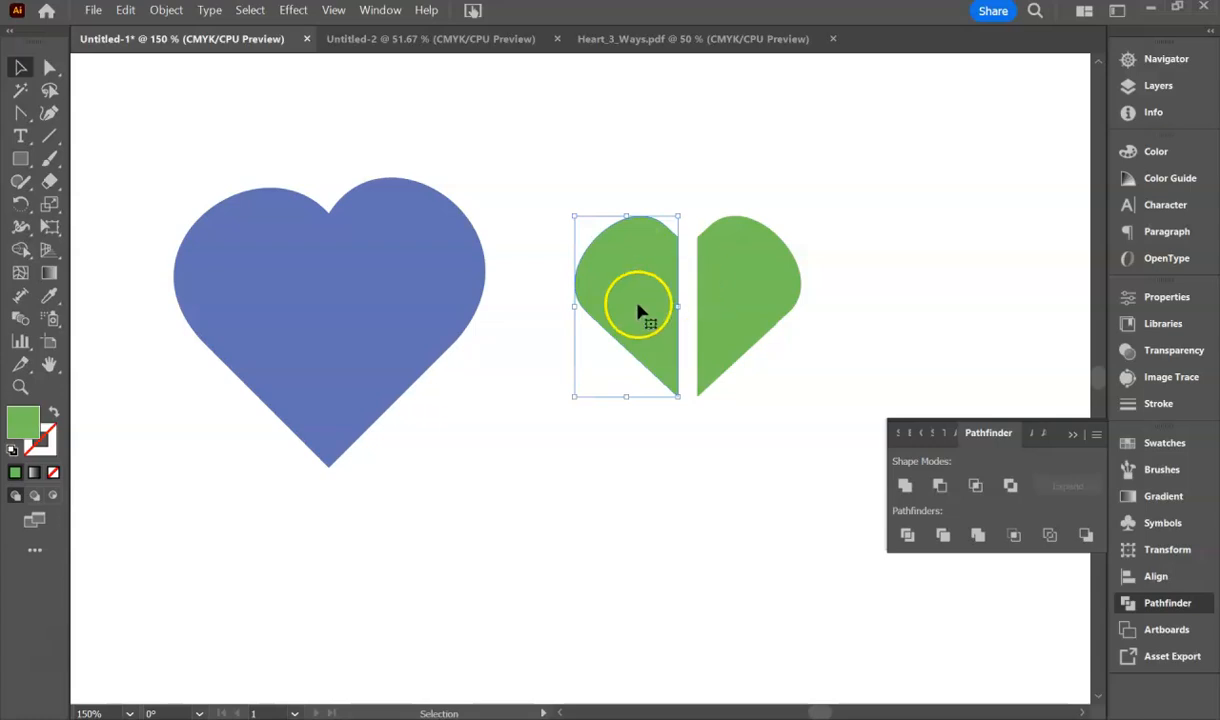
left_click(639, 310)
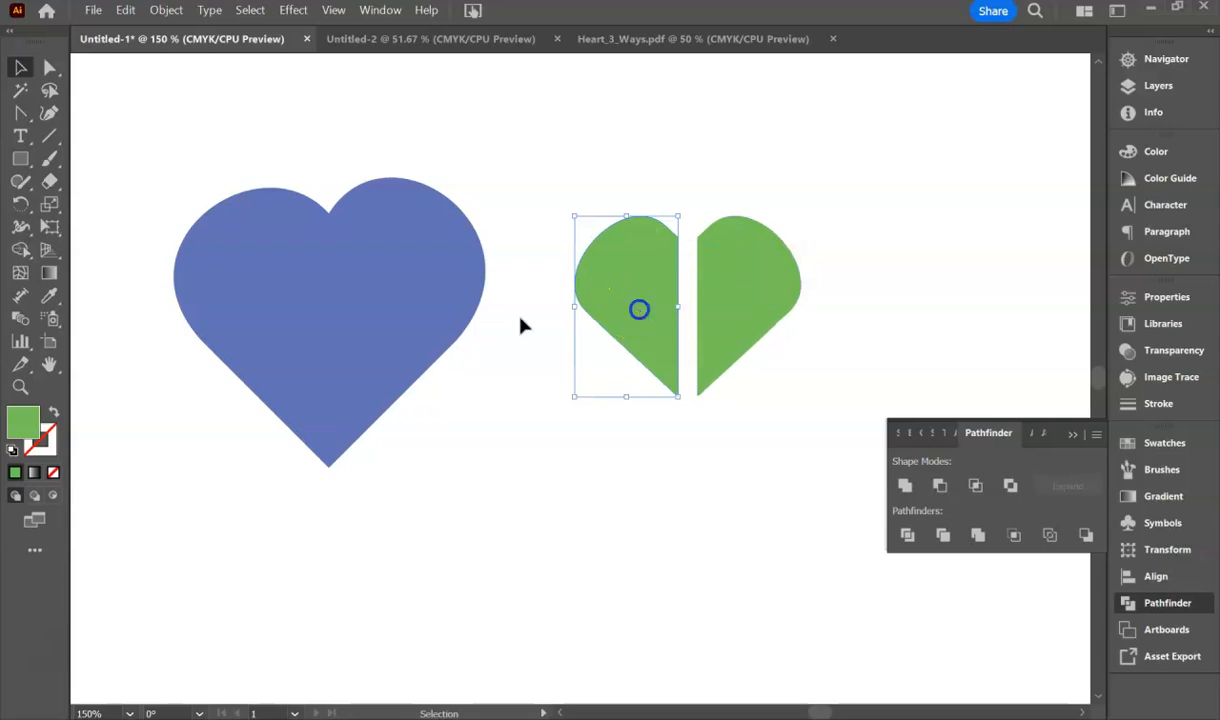
left_click(35, 474)
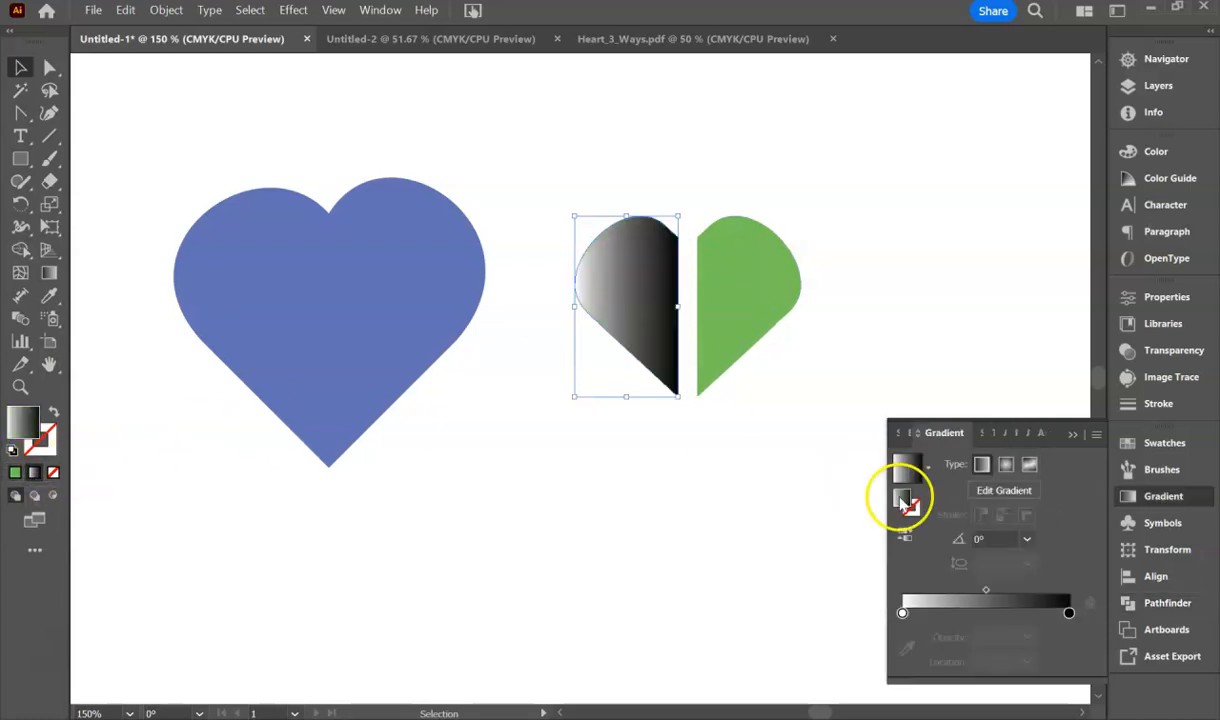
left_click(987, 592)
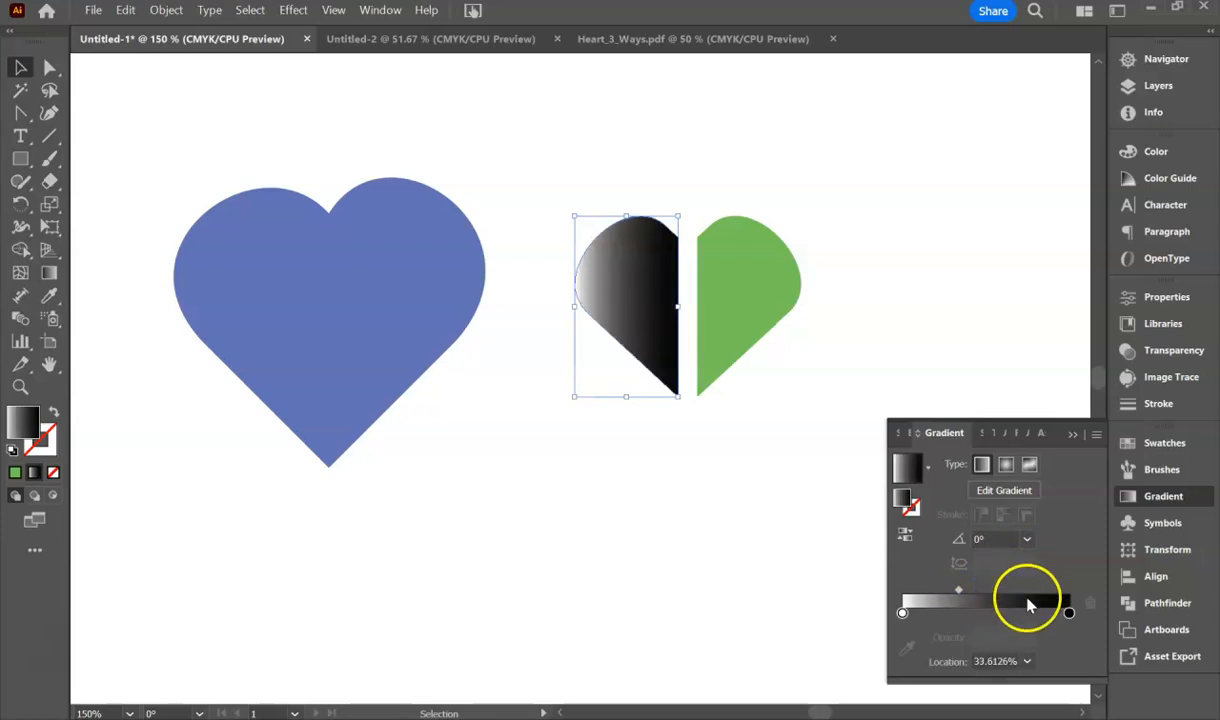
Try gradient angles of -90°, -120° and -30° on the left half heart, and settle on 30°
left_click(1027, 538)
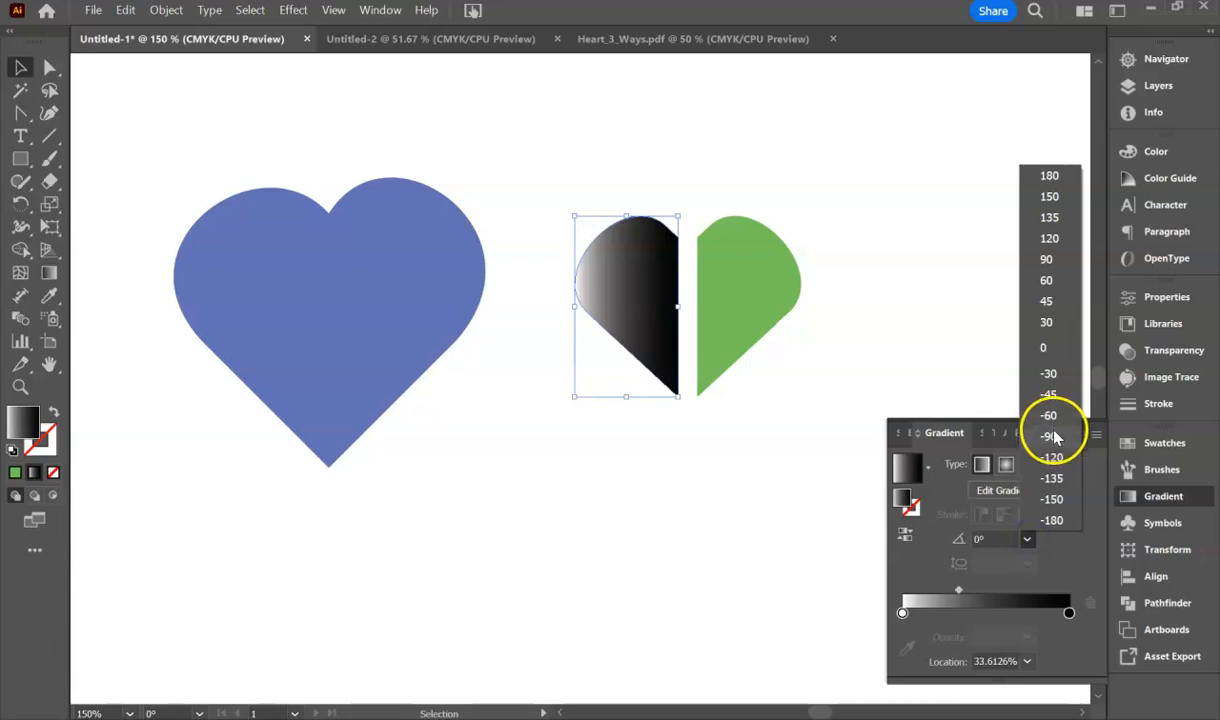
left_click(1049, 433)
left_click(1027, 538)
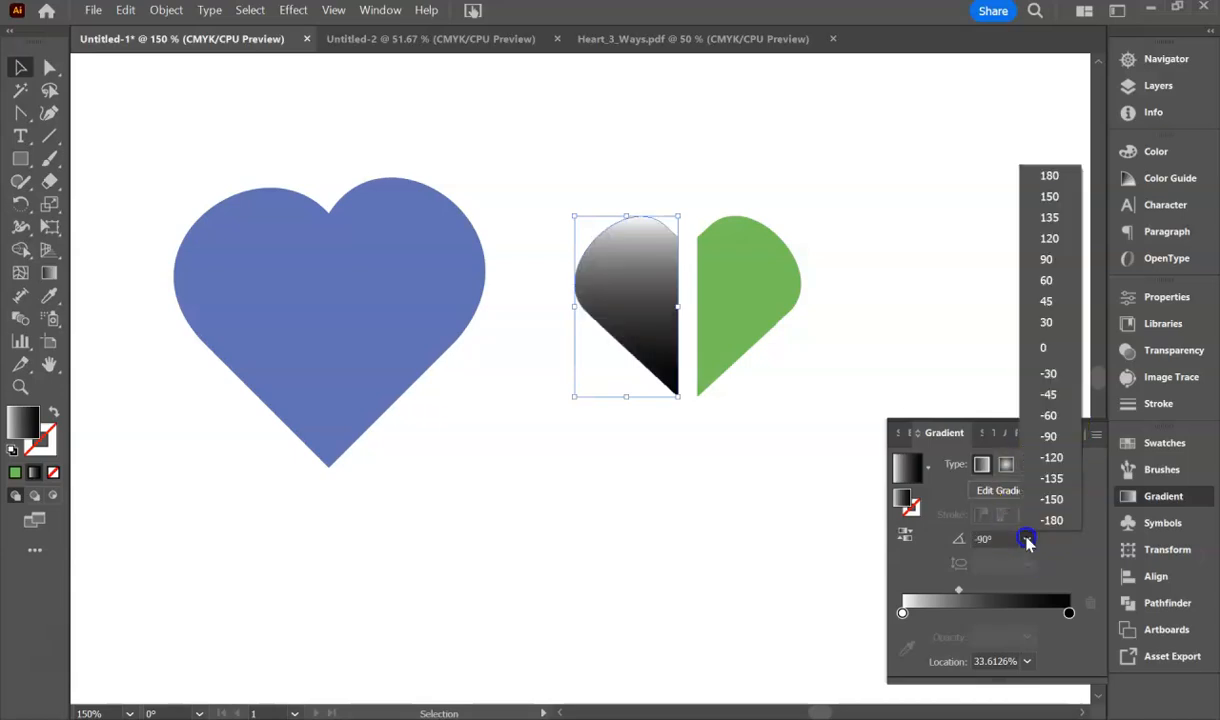
left_click(1053, 457)
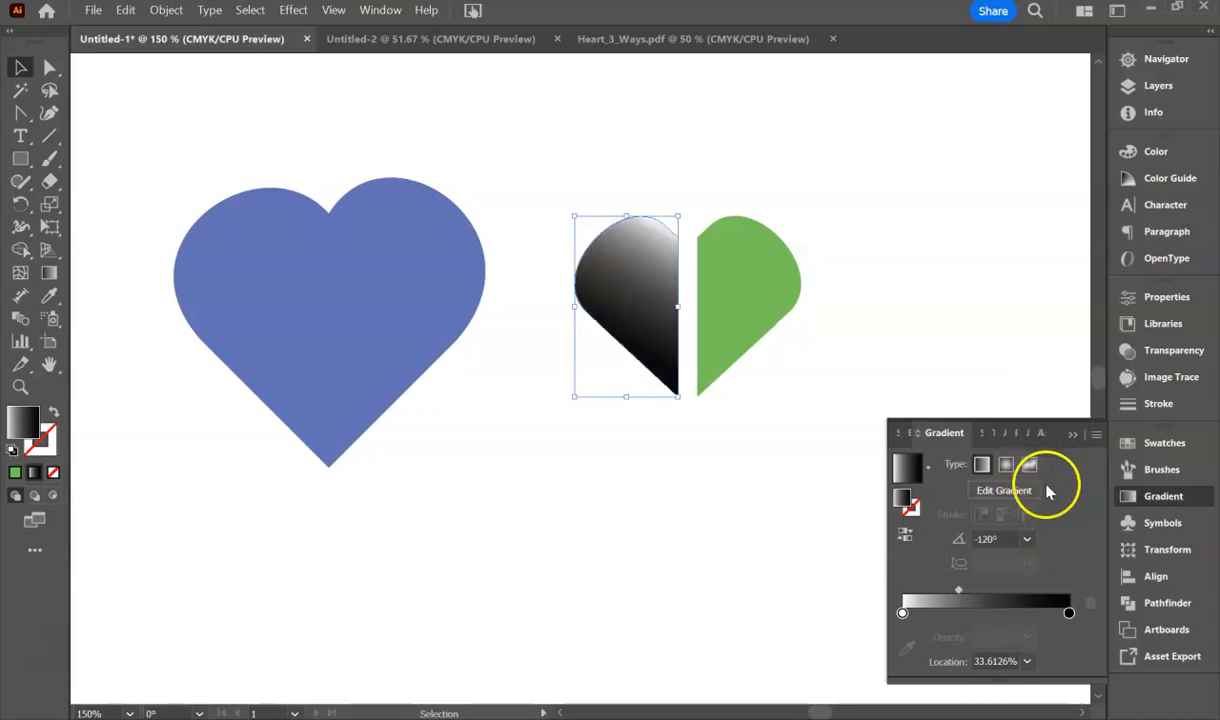
left_click(1027, 538)
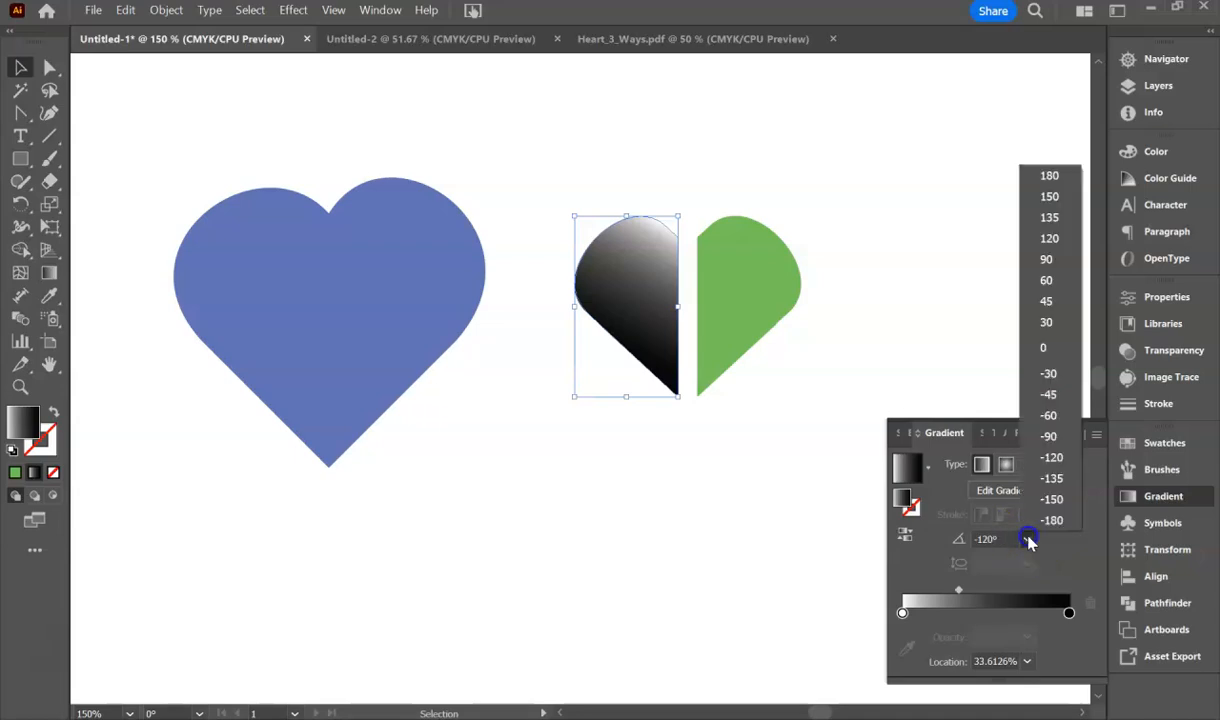
left_click(1055, 378)
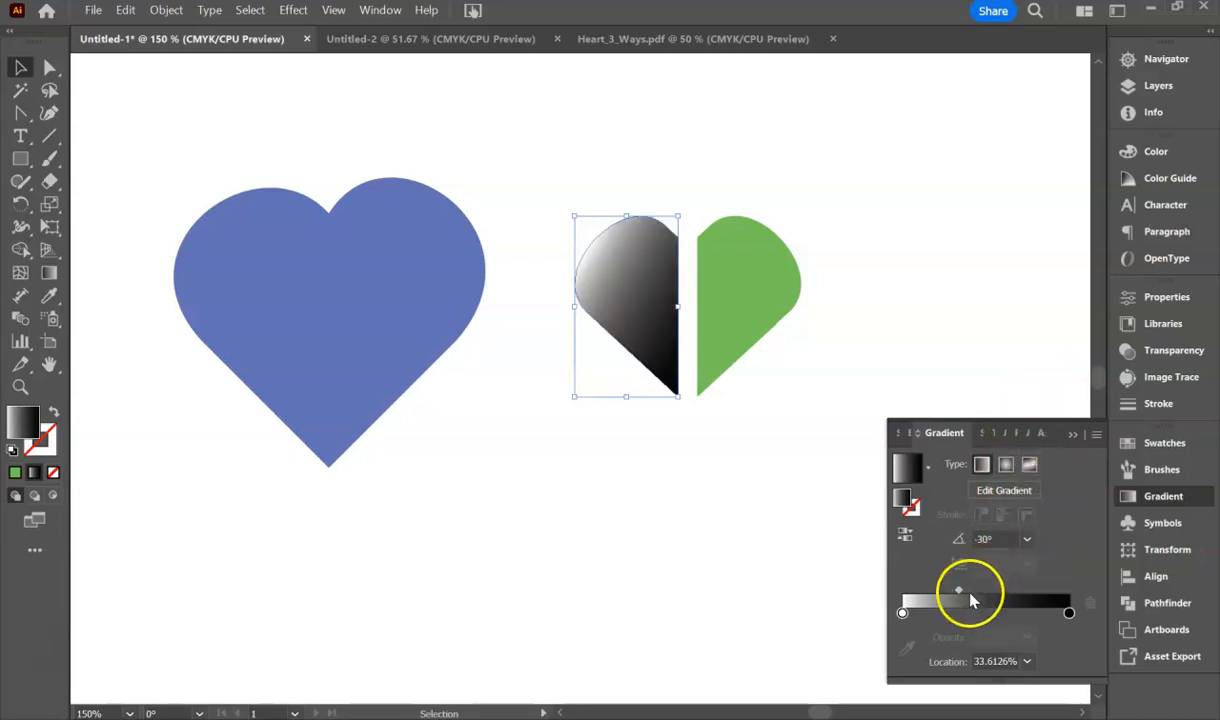
left_click(1027, 538)
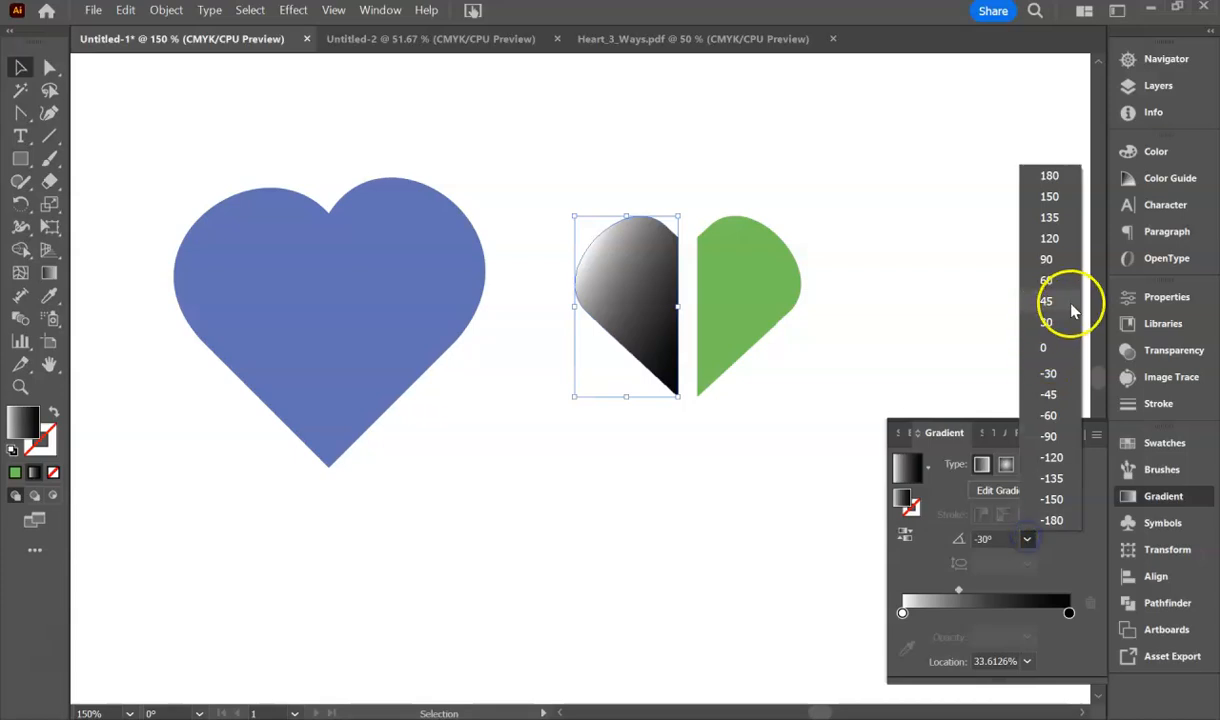
left_click(1045, 322)
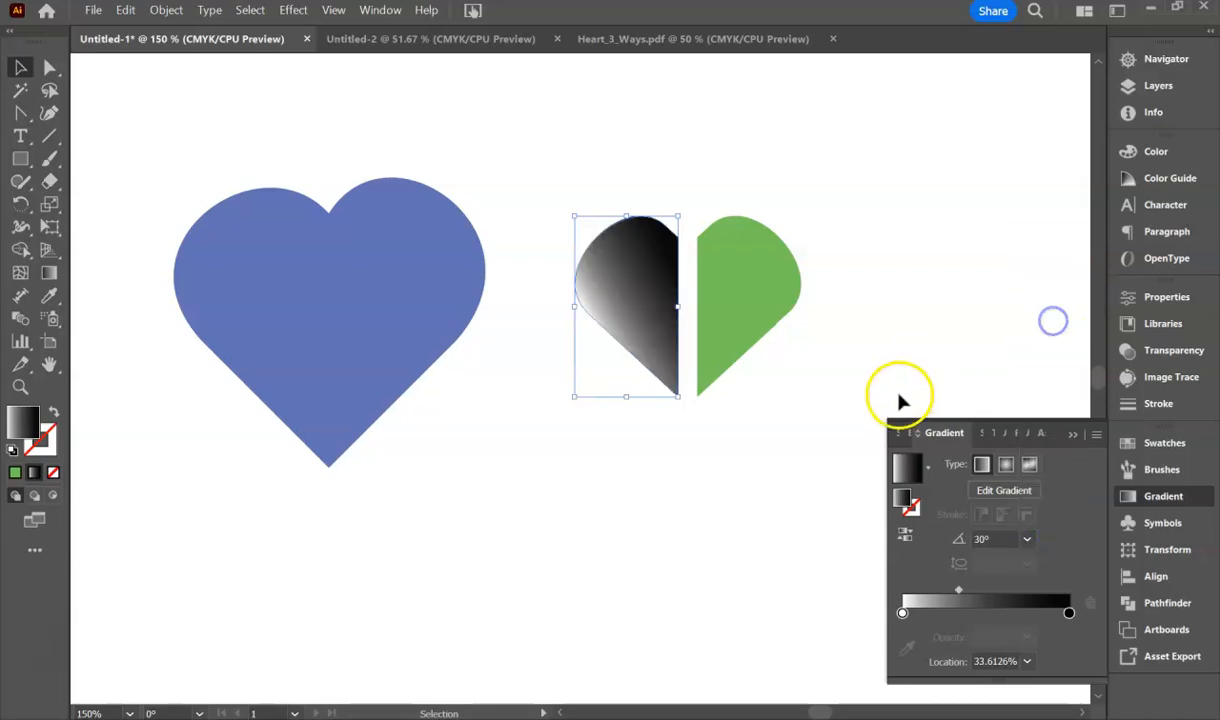
Apply the left half's black-and-white gradient to the green right half with the Eyedropper
left_click(732, 318)
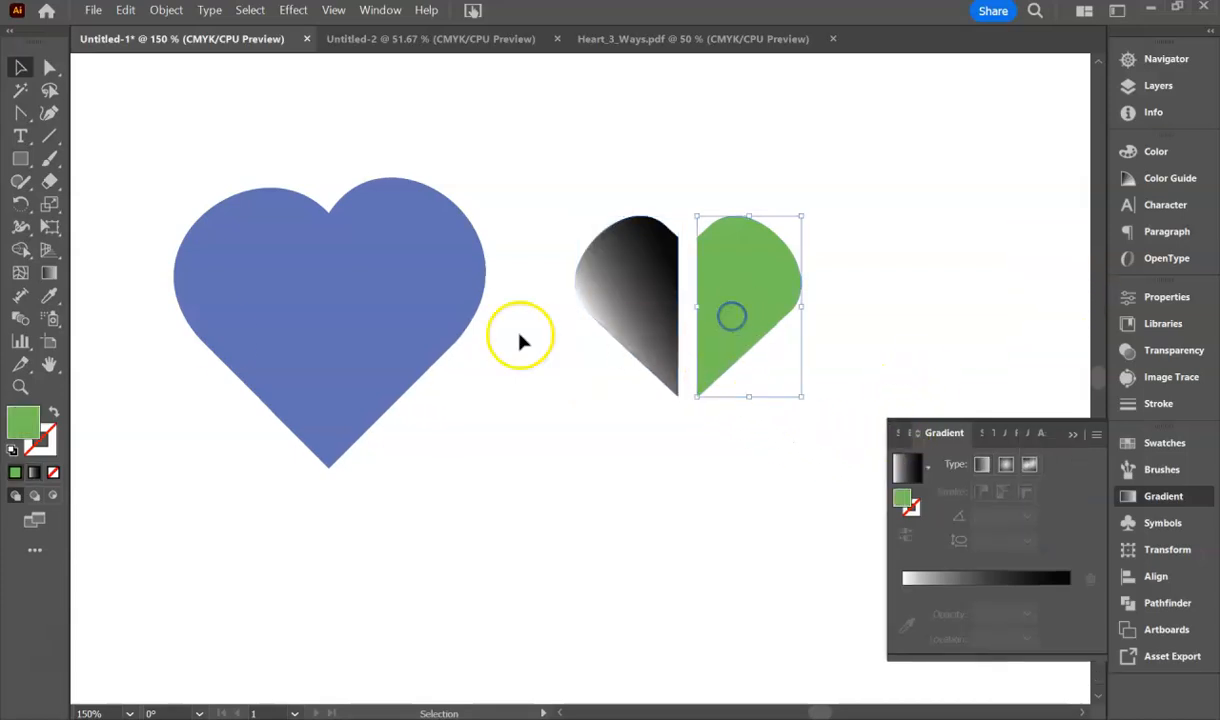
left_click(49, 296)
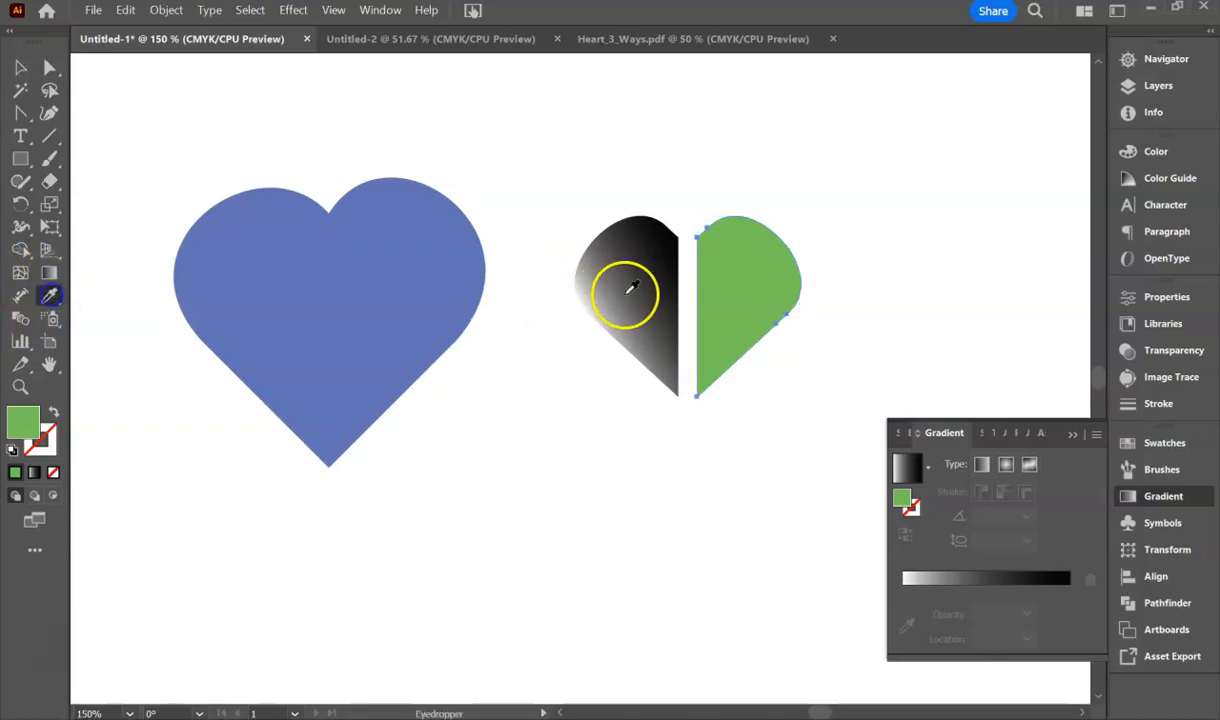
left_click(630, 290)
left_click(20, 67)
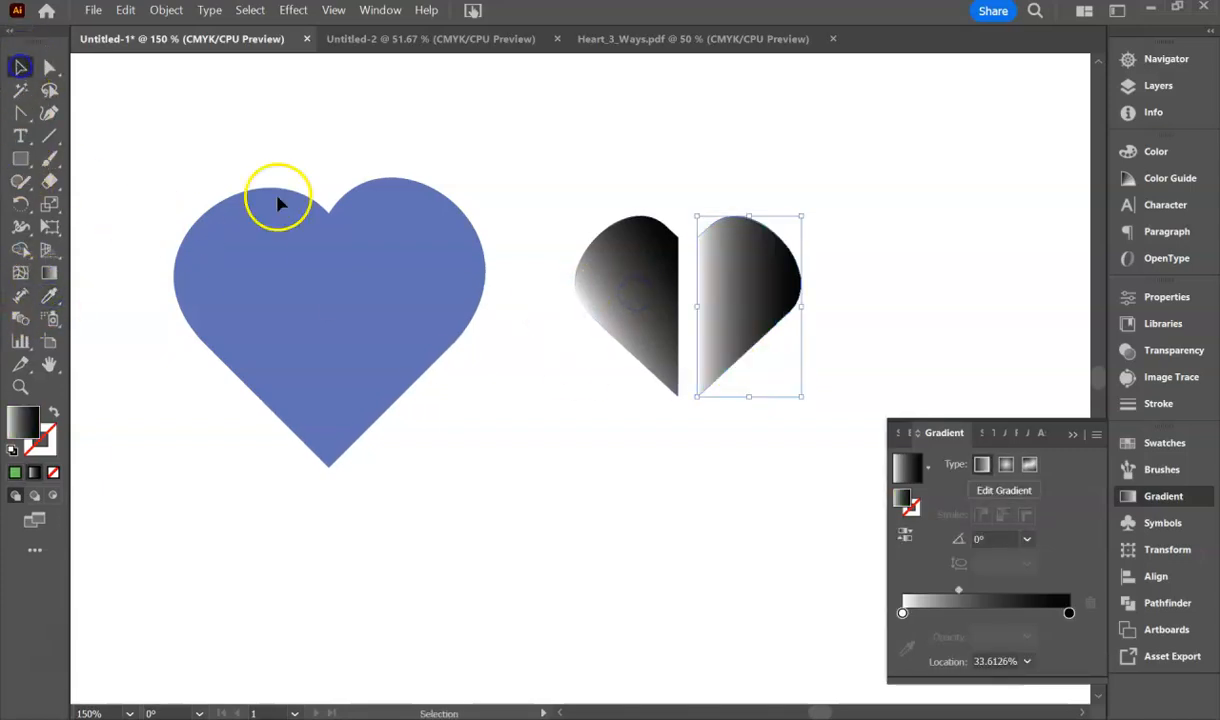
Move the left gradient half back against the right half so they meet along the heart's middle
left_click(765, 290)
left_click_drag(620, 295, 658, 290)
left_click(651, 447)
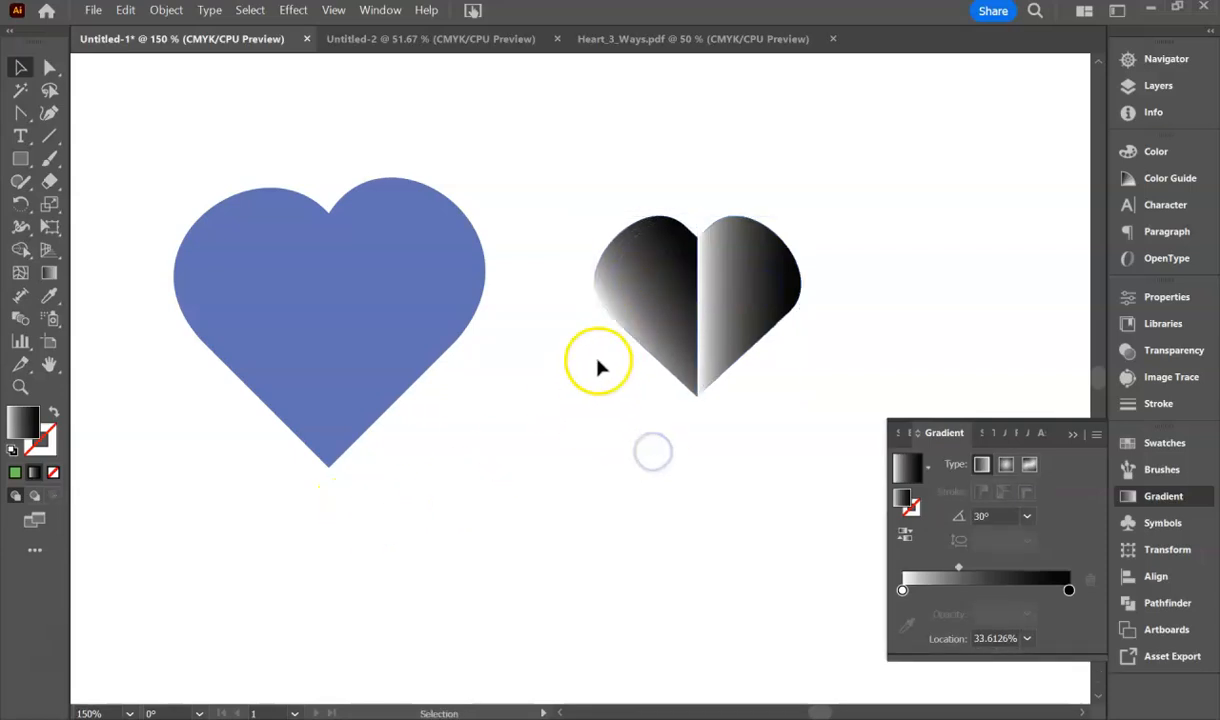
Reverse the left half's gradient to run from black to white, with the midpoint at 44.7858%
left_click(620, 318)
left_click(650, 308)
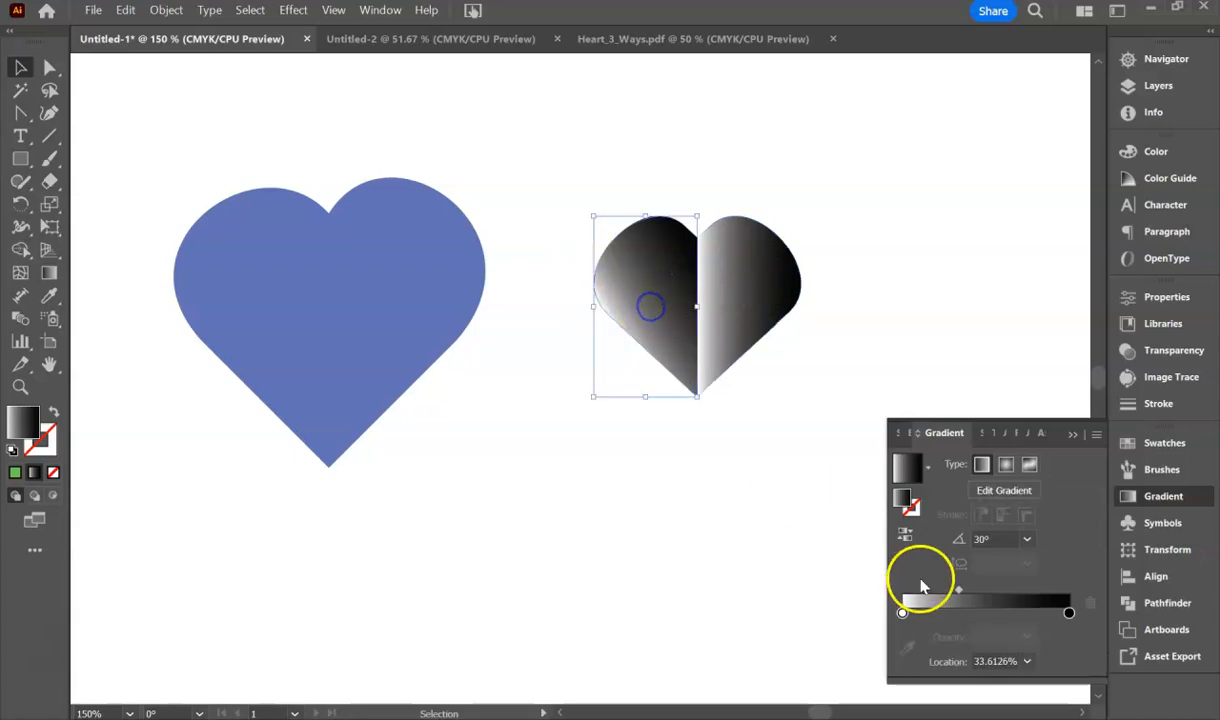
left_click_drag(902, 614, 865, 621)
left_click_drag(1022, 614, 1068, 613)
left_click_drag(986, 591, 978, 592)
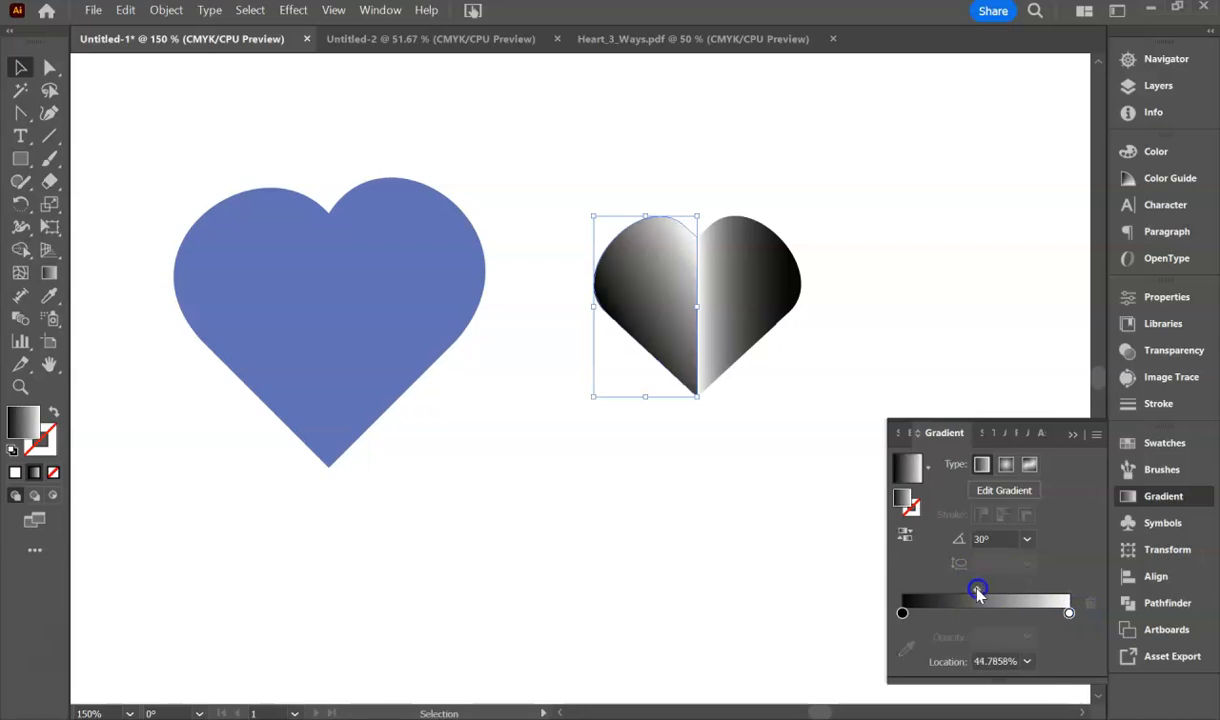
left_click(725, 572)
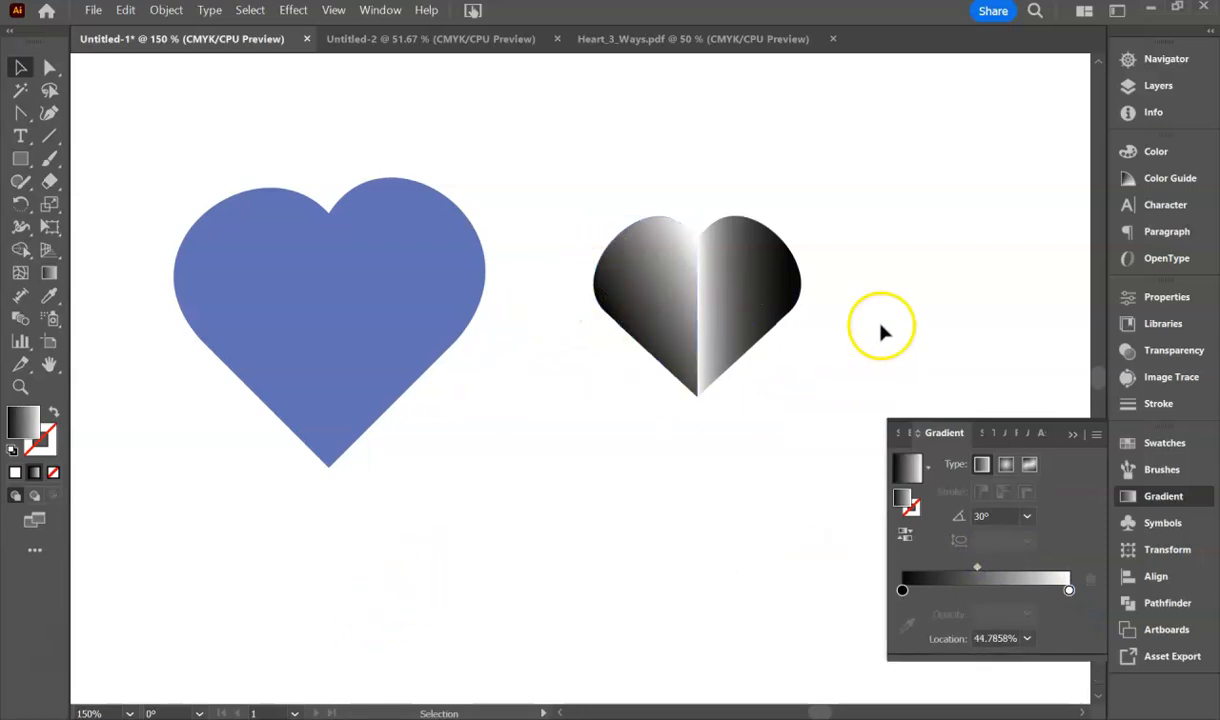
Check the finished red gradient heart in Heart_3_Ways.pdf and return to the Untitled-1 drawing
left_click(588, 39)
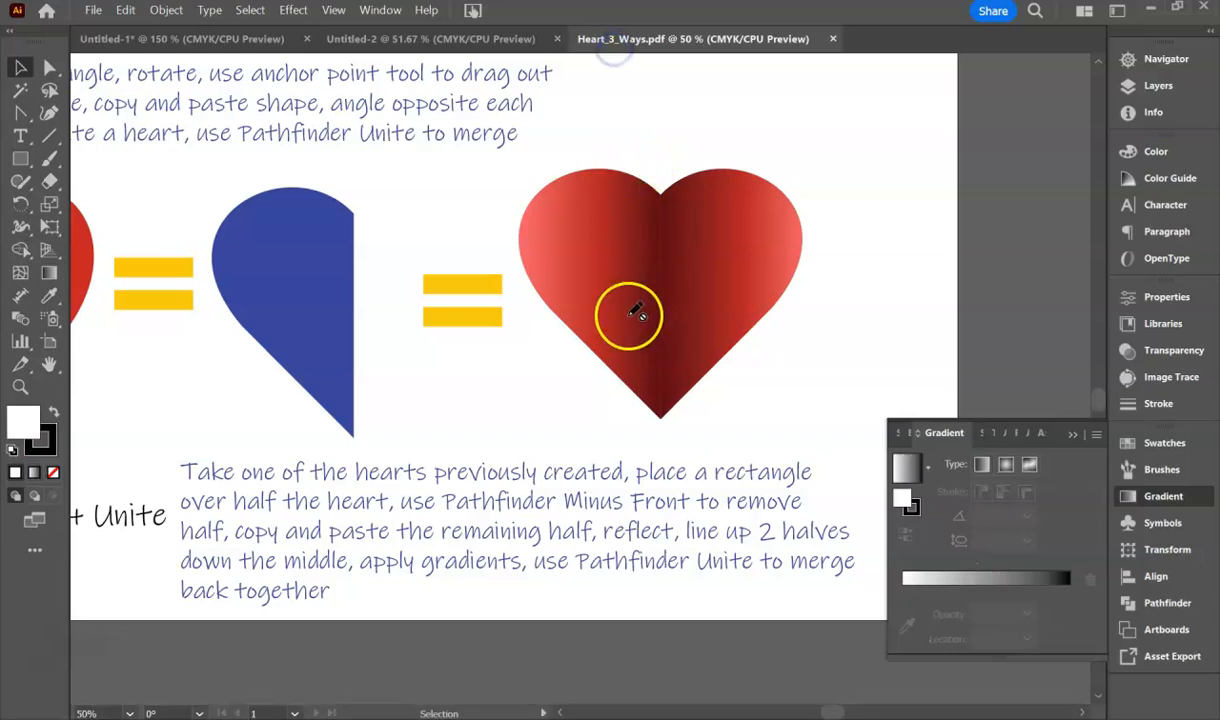
left_click(450, 39)
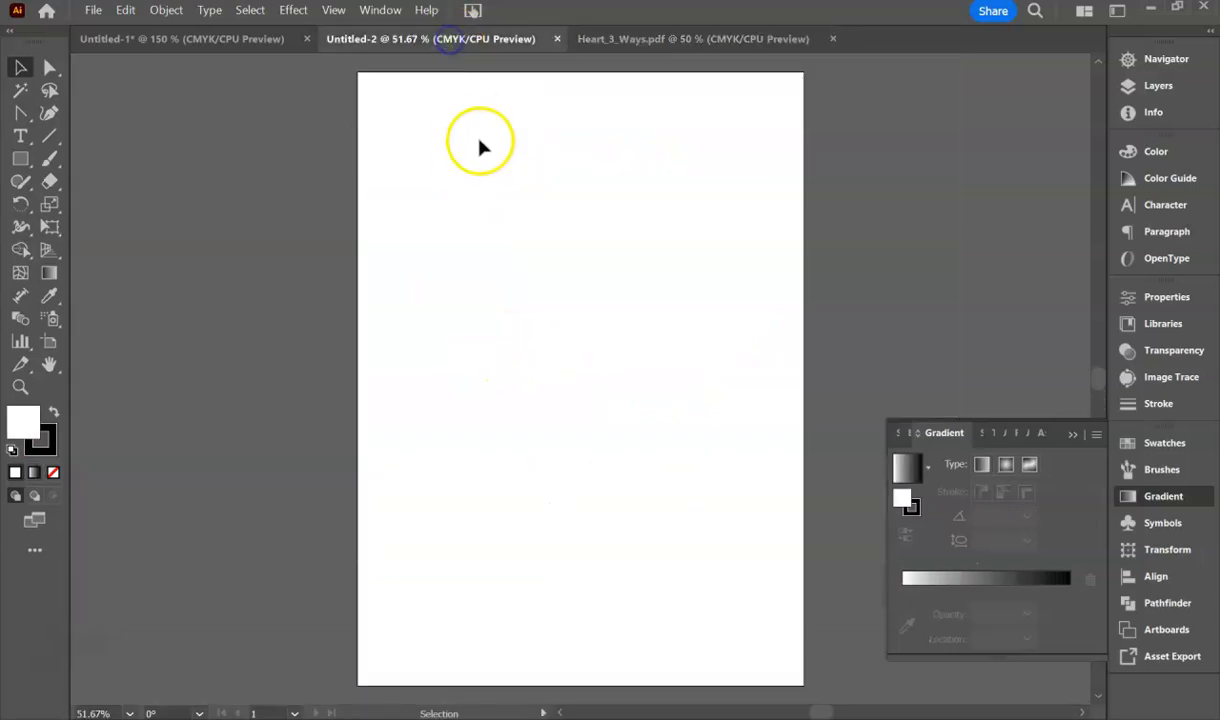
left_click(245, 39)
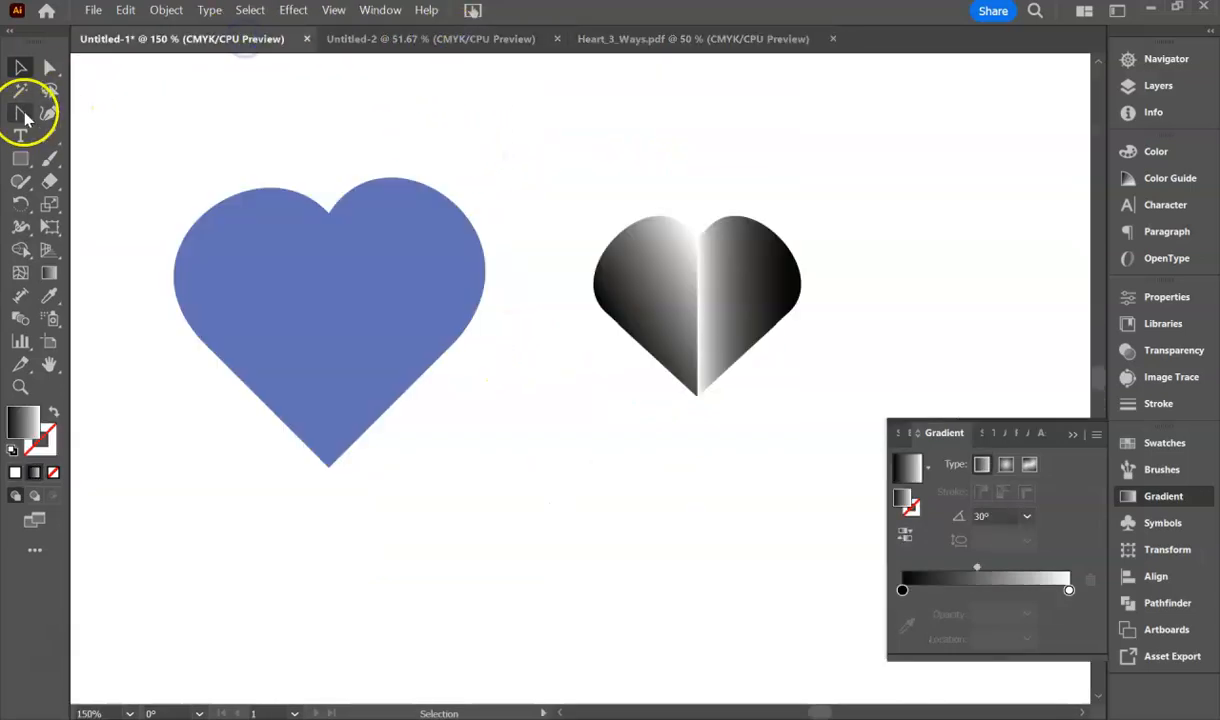
Group the two gradient halves and move the heart slightly to the right
left_click(776, 322)
right_click(706, 272)
left_click(730, 350)
left_click_drag(710, 325, 752, 305)
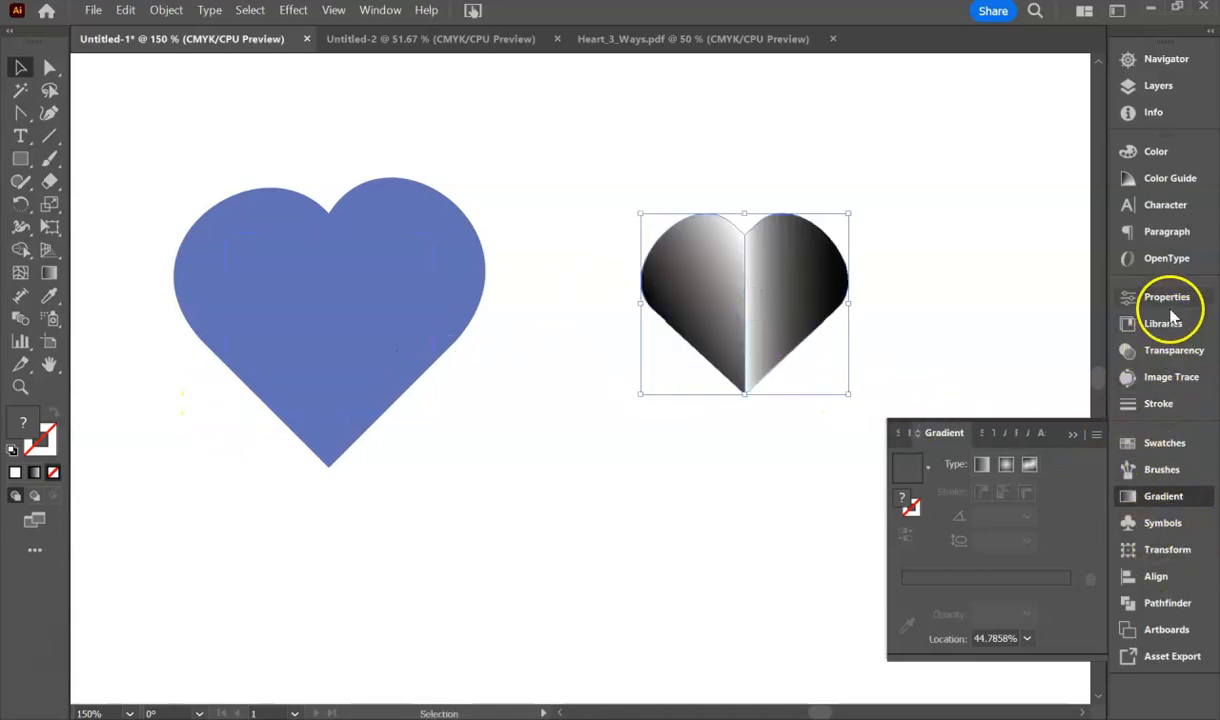
Try Pathfinder Intersect and Unite on the two gradient halves, and undo the union
left_click(1158, 603)
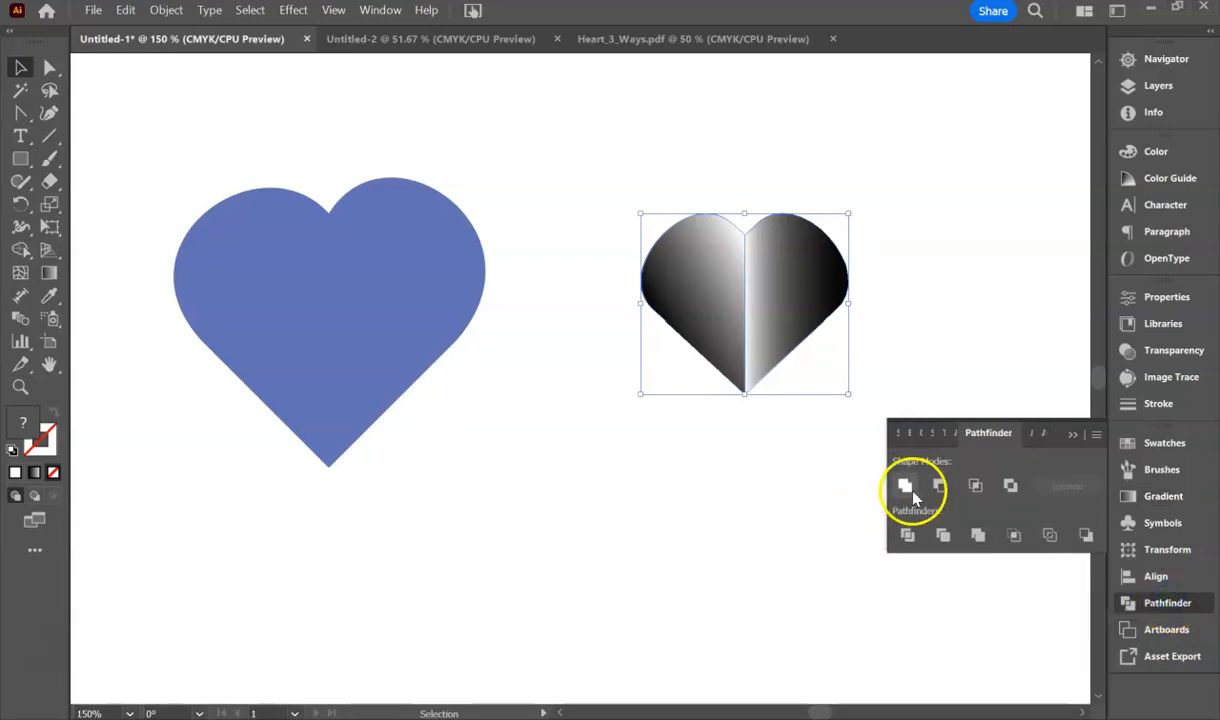
left_click(977, 487)
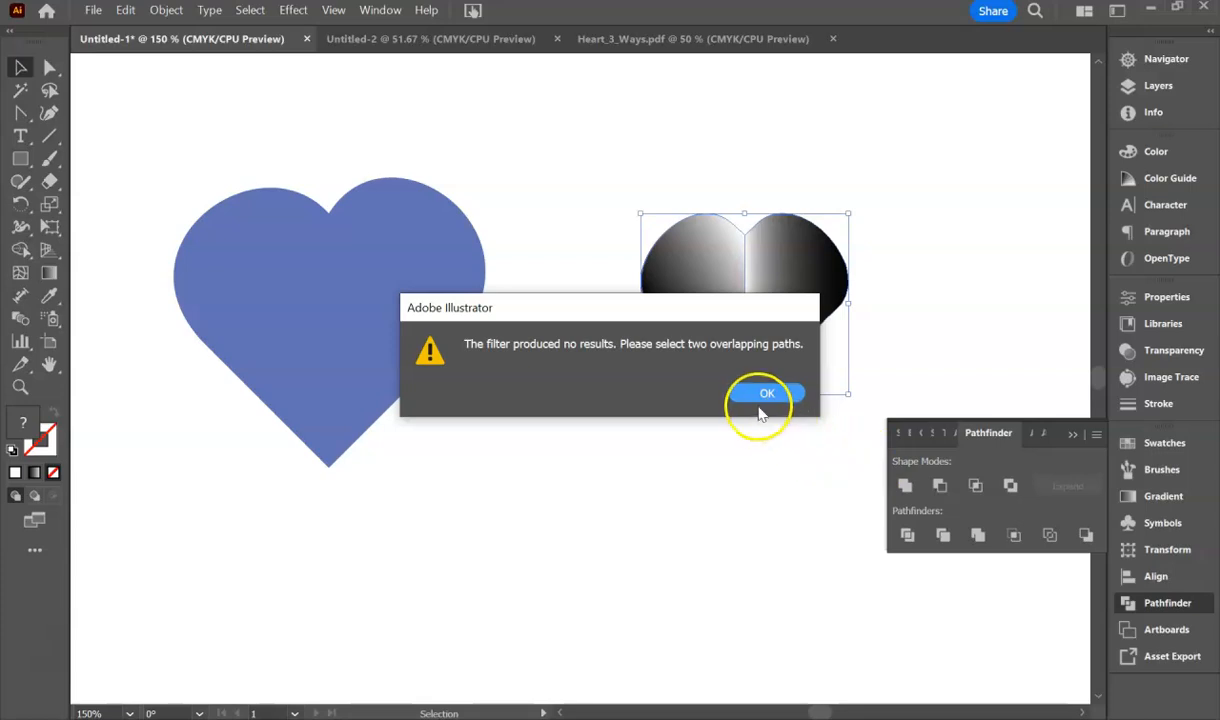
left_click(754, 393)
left_click(905, 485)
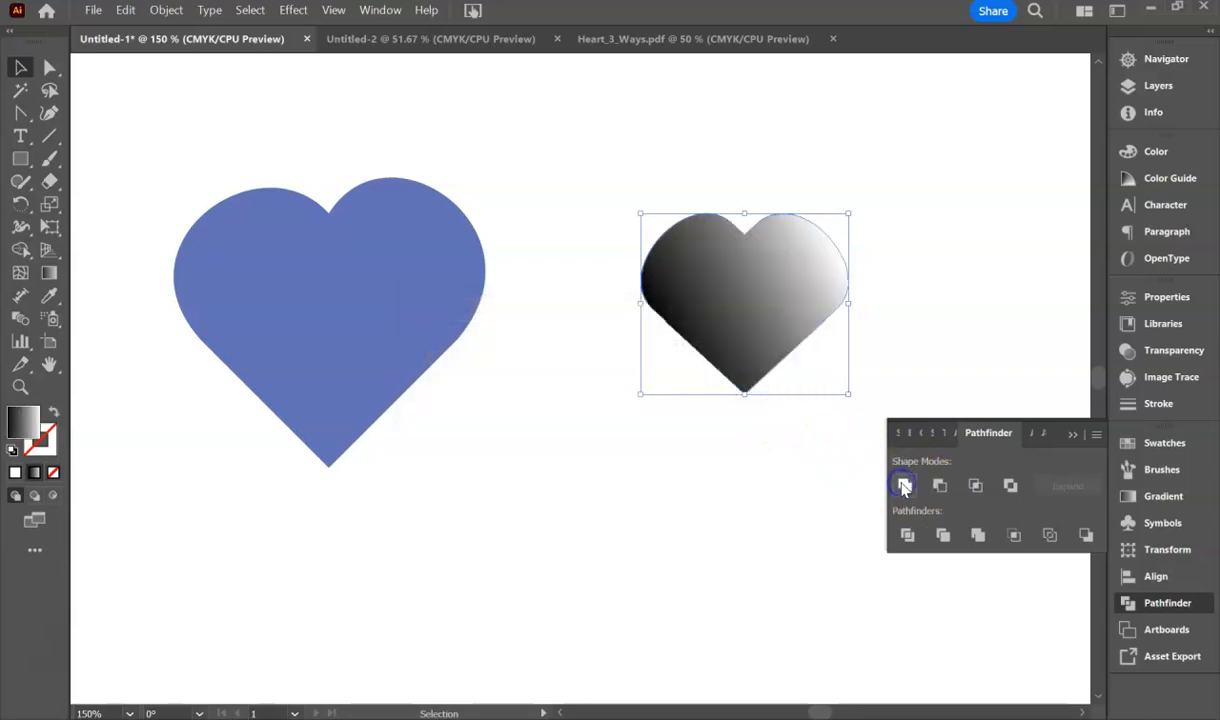
left_click(697, 518)
key("ctrl+z")
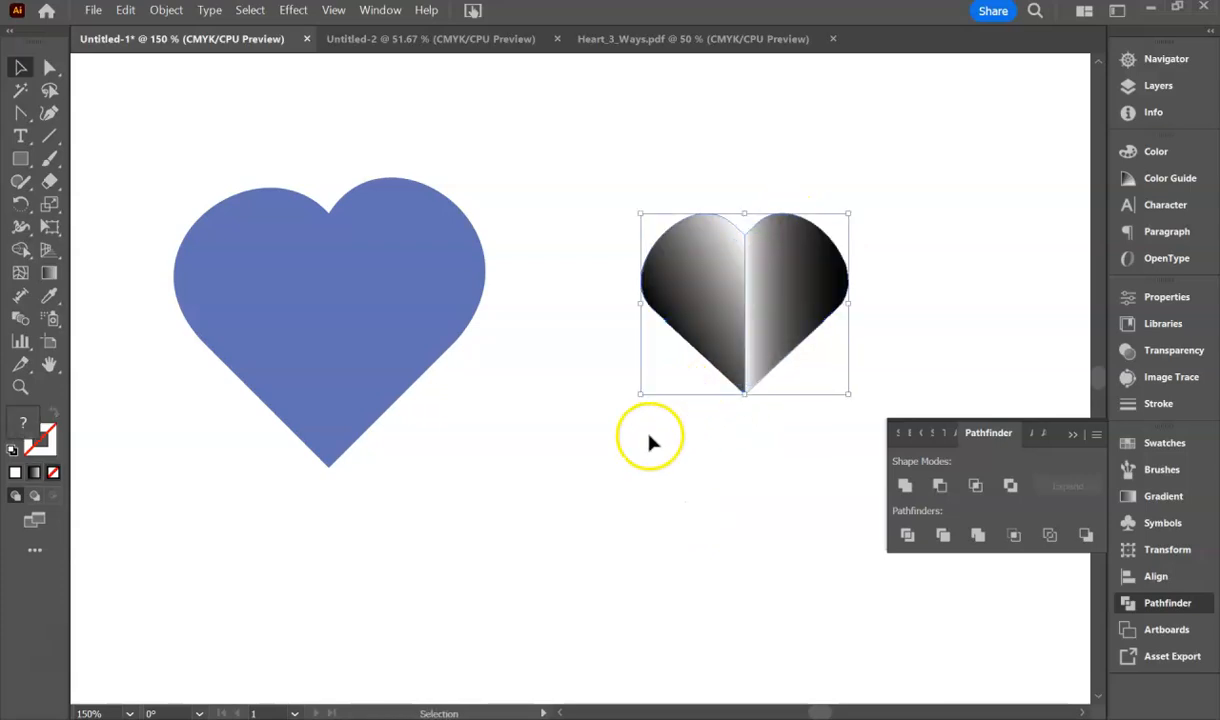
Review the three heart methods in Heart_3_Ways.pdf at 33.33% zoom, from the gradient heart up to the title
left_click(360, 39)
left_click(612, 42)
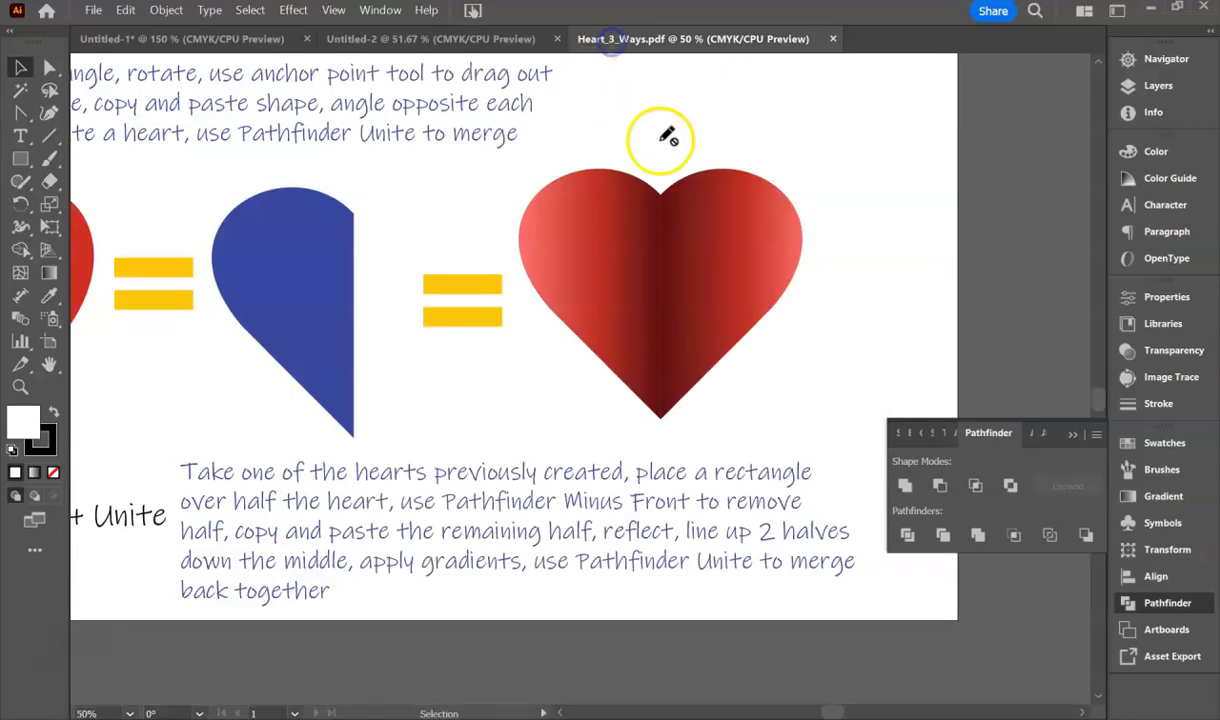
left_click(560, 712)
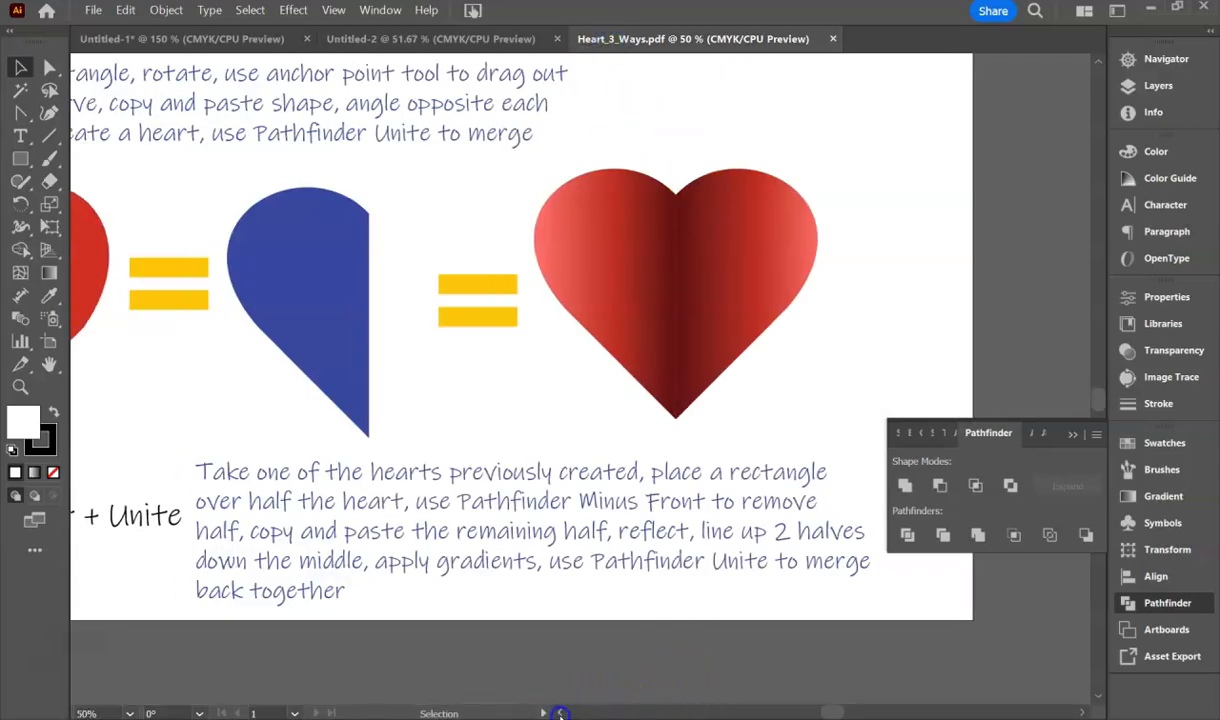
left_click(560, 712)
left_click(1130, 58)
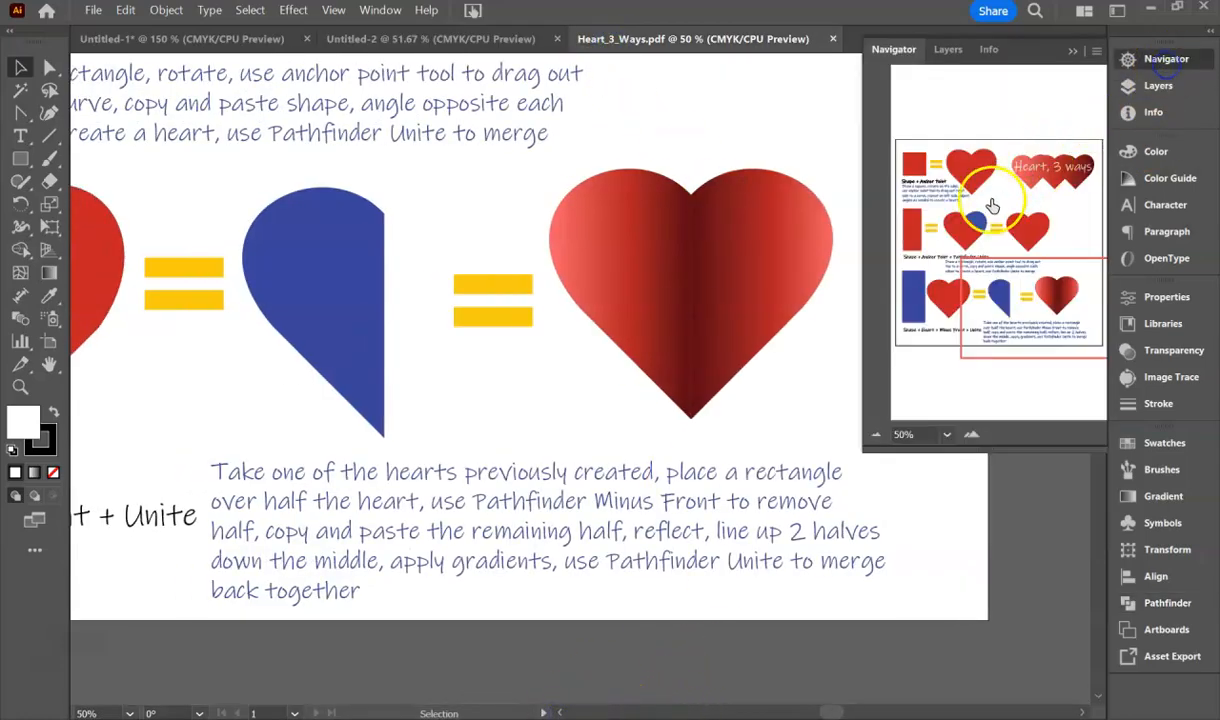
left_click(948, 245)
left_click(937, 196)
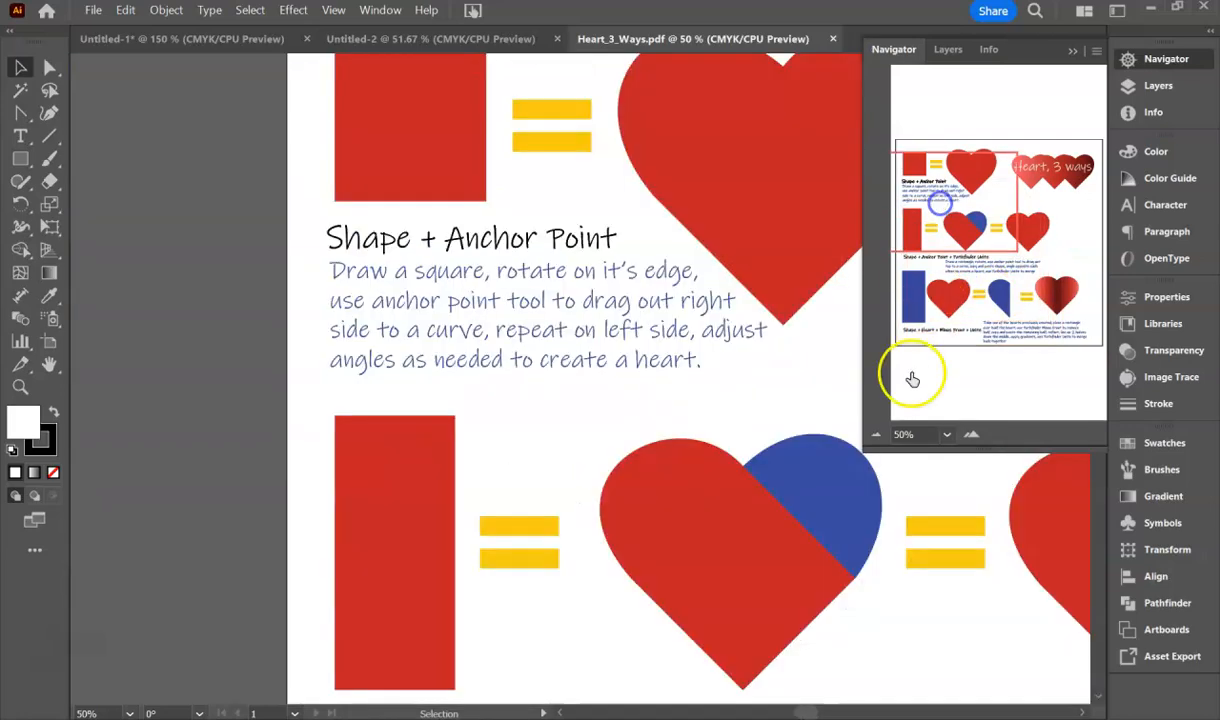
left_click(876, 437)
left_click_drag(943, 226, 1007, 202)
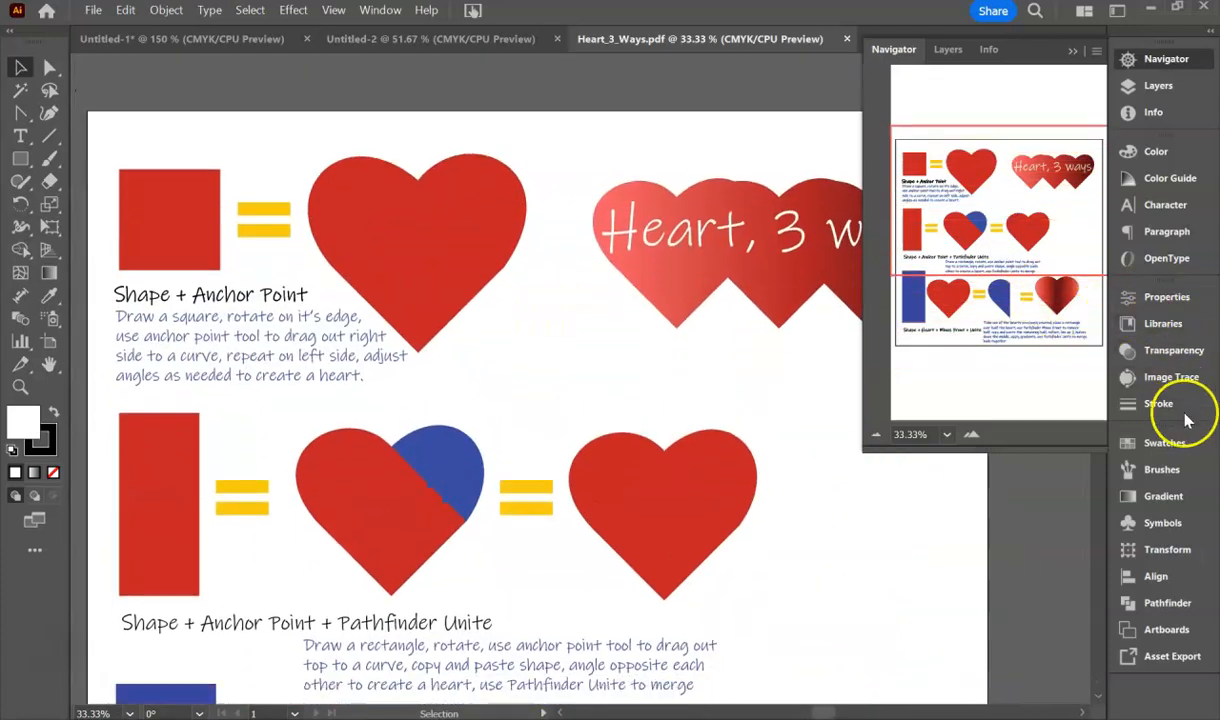
Display the Pathfinder options and activate the Anchor Point Tool in Heart_3_Ways.pdf
left_click(1166, 602)
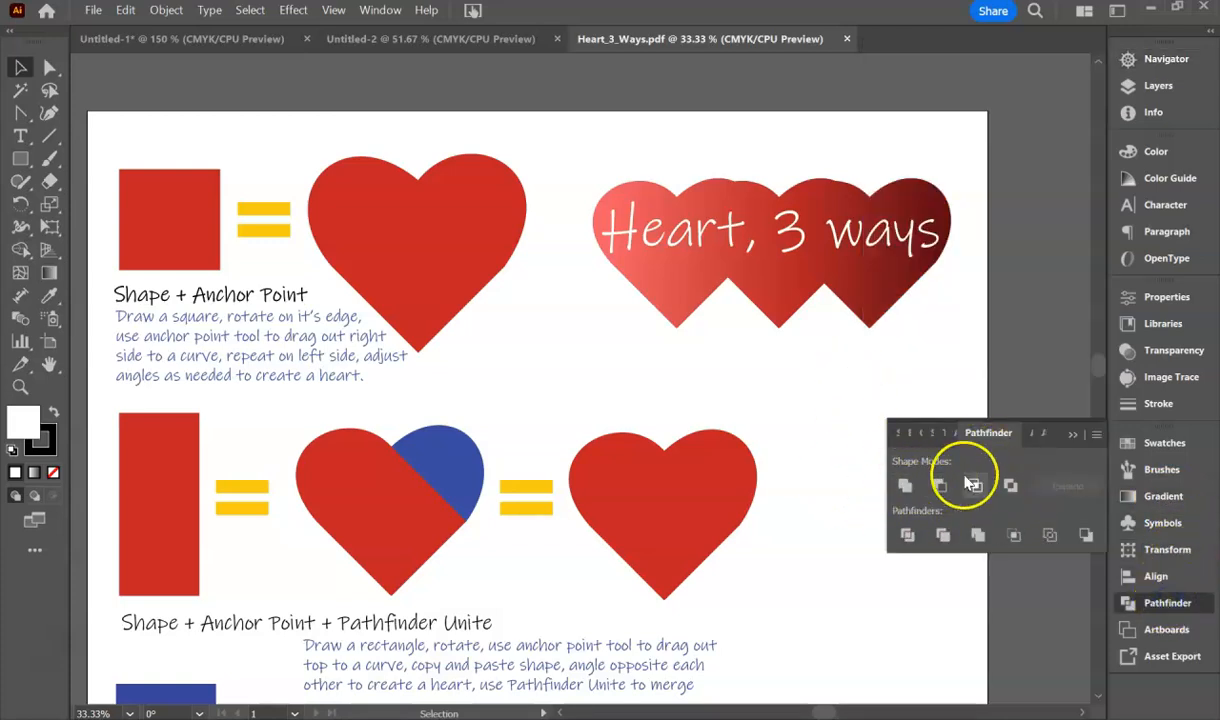
left_click(21, 114)
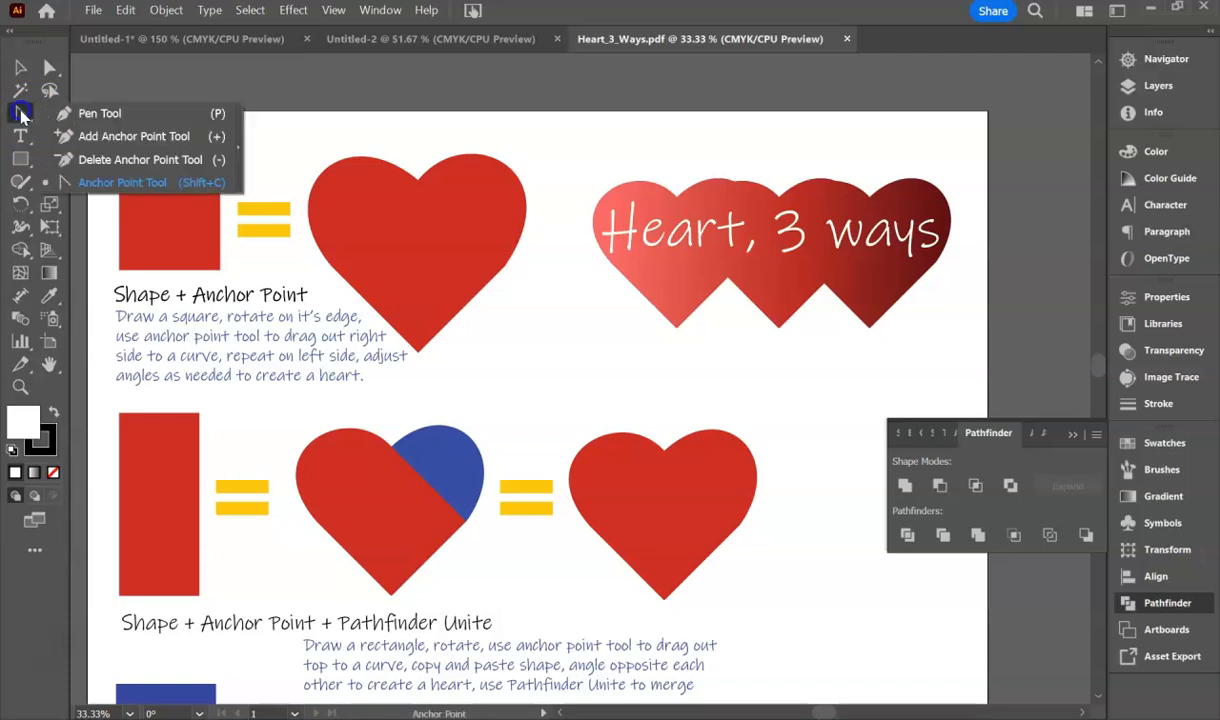
left_click(91, 184)
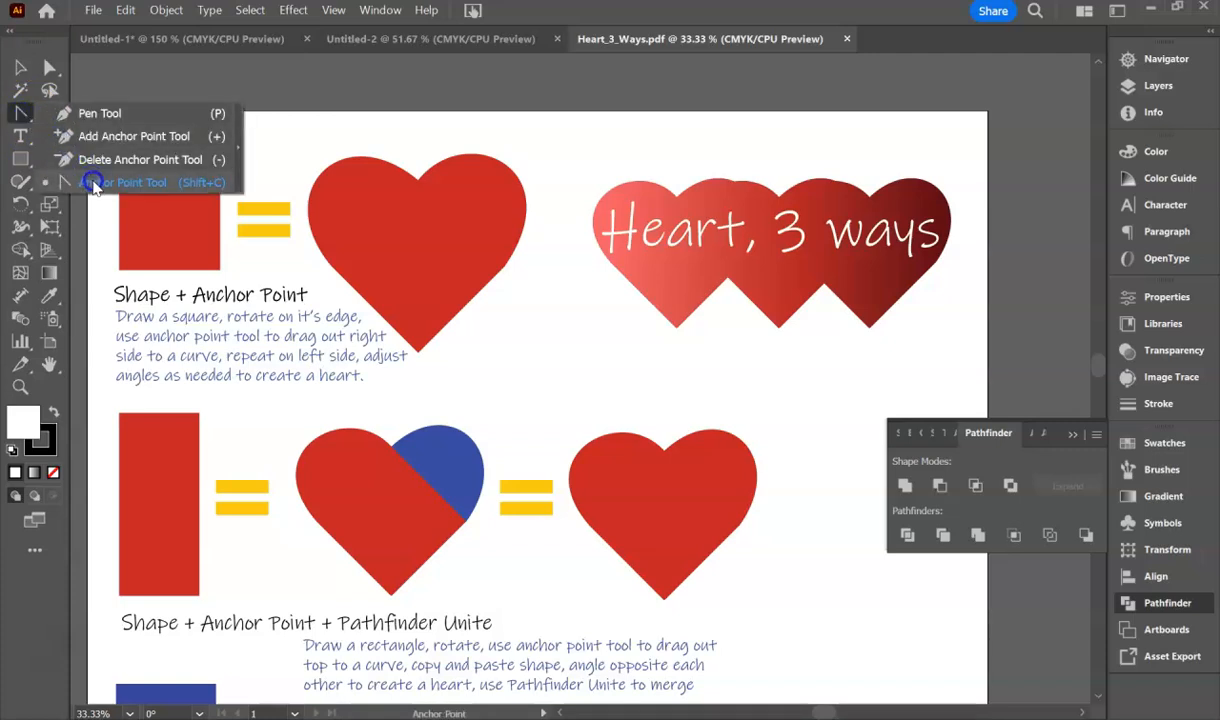